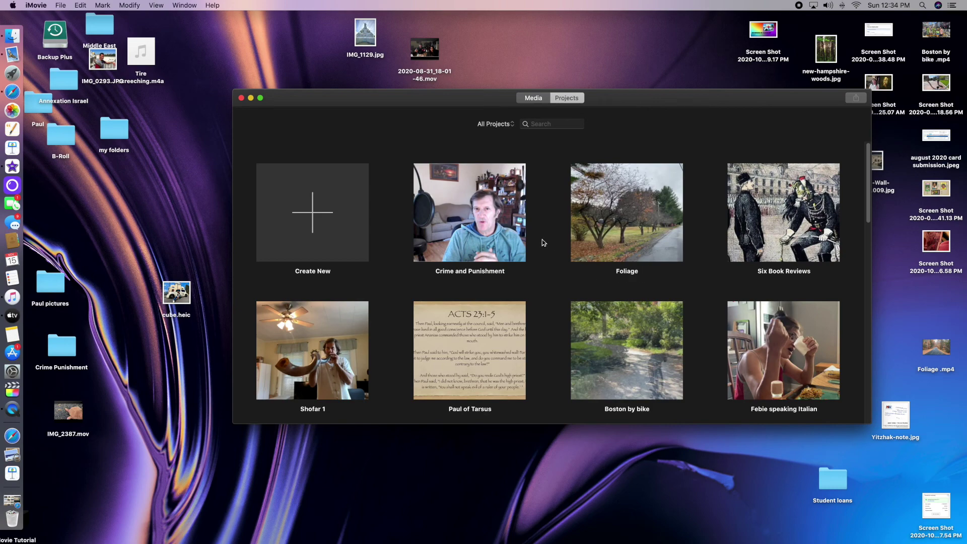
# Create a new movie project and select it in the project media list
pyautogui.scroll(5, 544, 246)
pyautogui.click(313, 214)
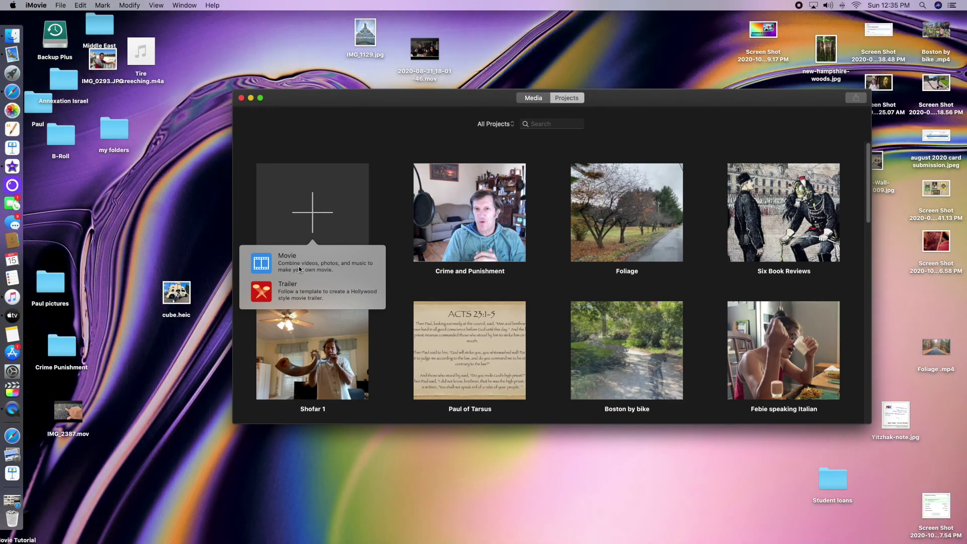
pyautogui.click(285, 260)
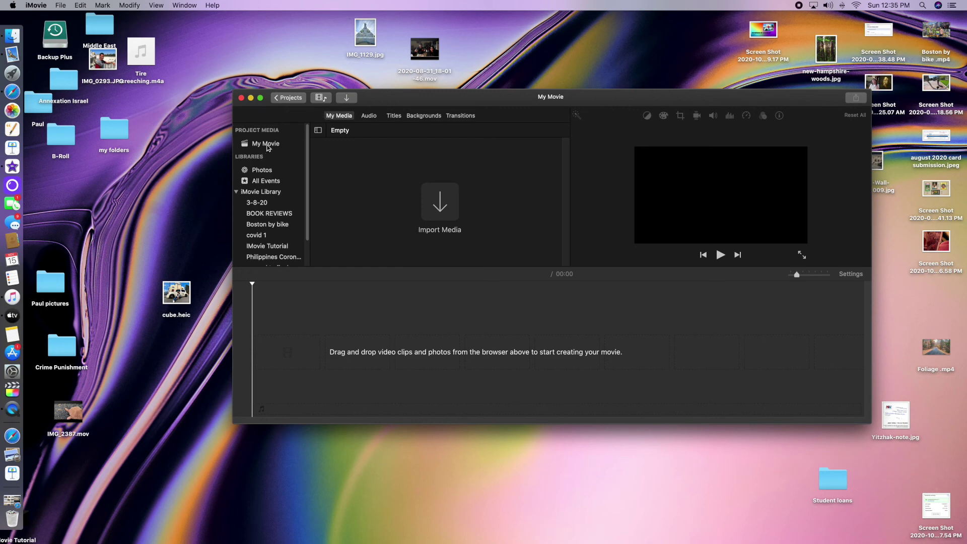
pyautogui.click(267, 145)
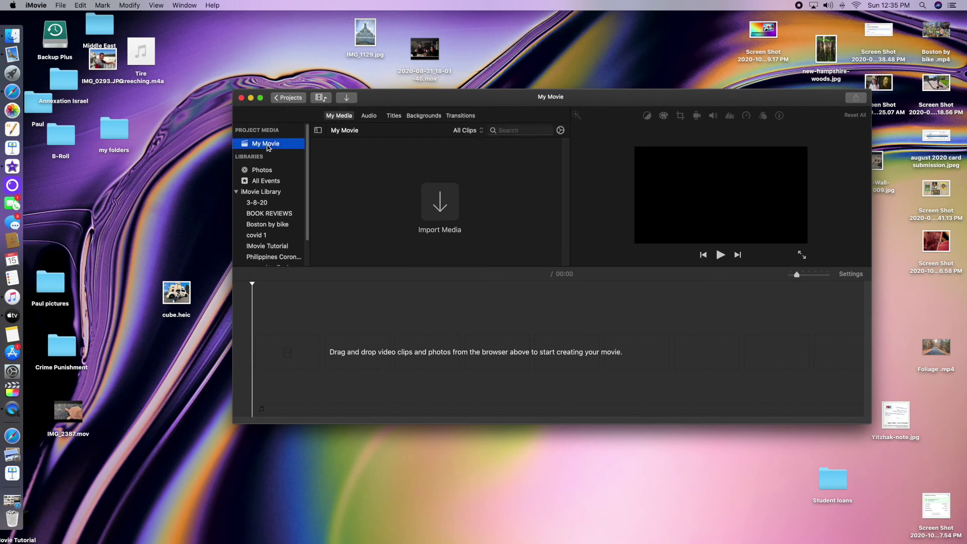
# Return to the projects overview, naming the new movie "IMovie tutorial 1"
pyautogui.click(291, 98)
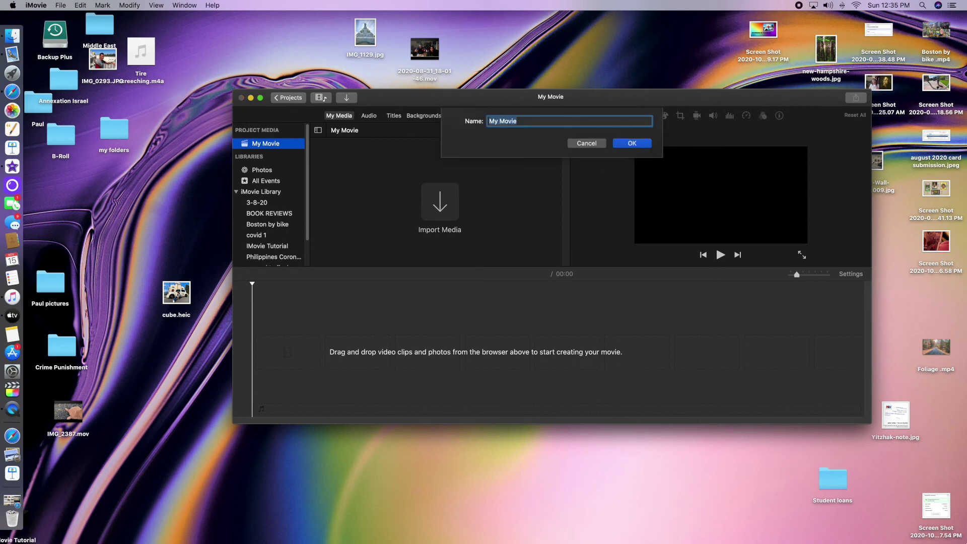
pyautogui.press('BackSpace')
pyautogui.click(641, 143)
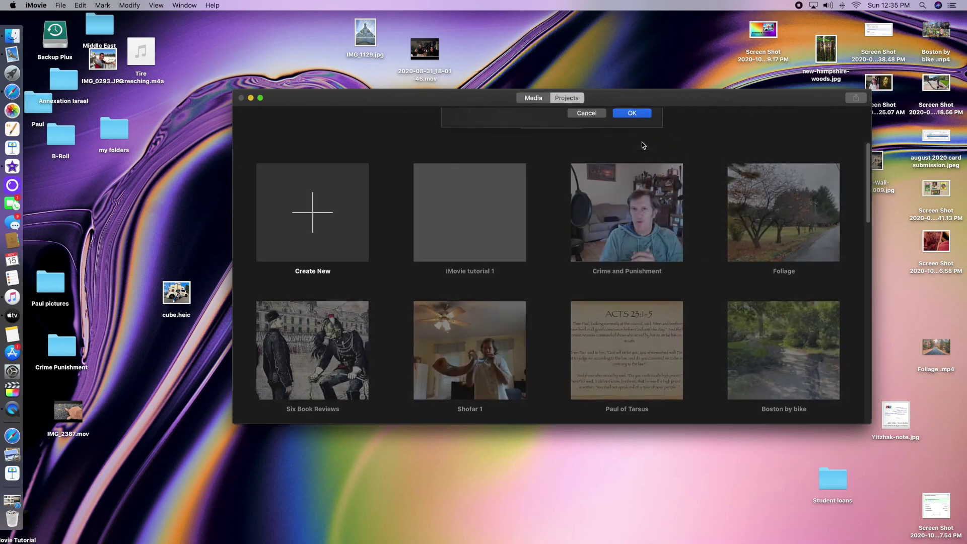
# Open the "IMovie tutorial 1" project from its options in the projects overview
pyautogui.moveTo(446, 244)
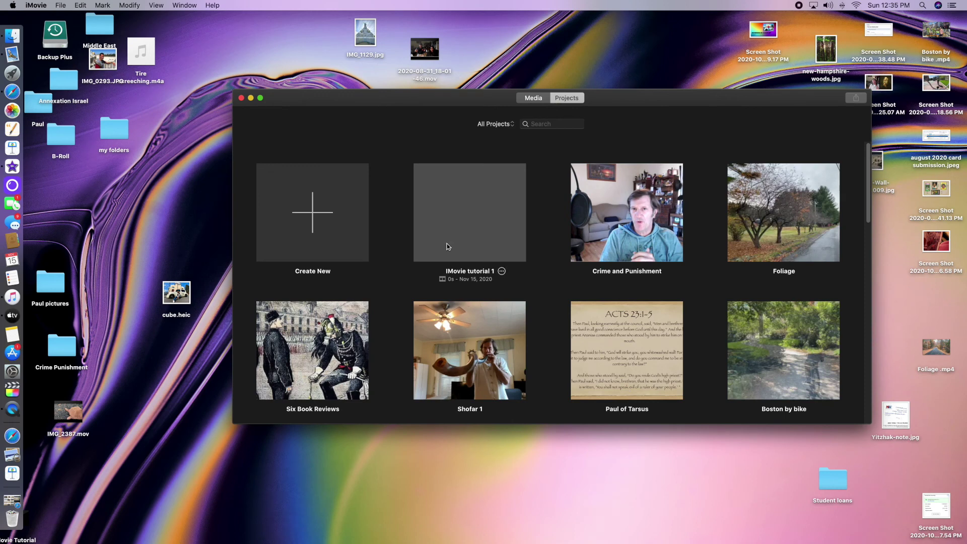
pyautogui.click(502, 272)
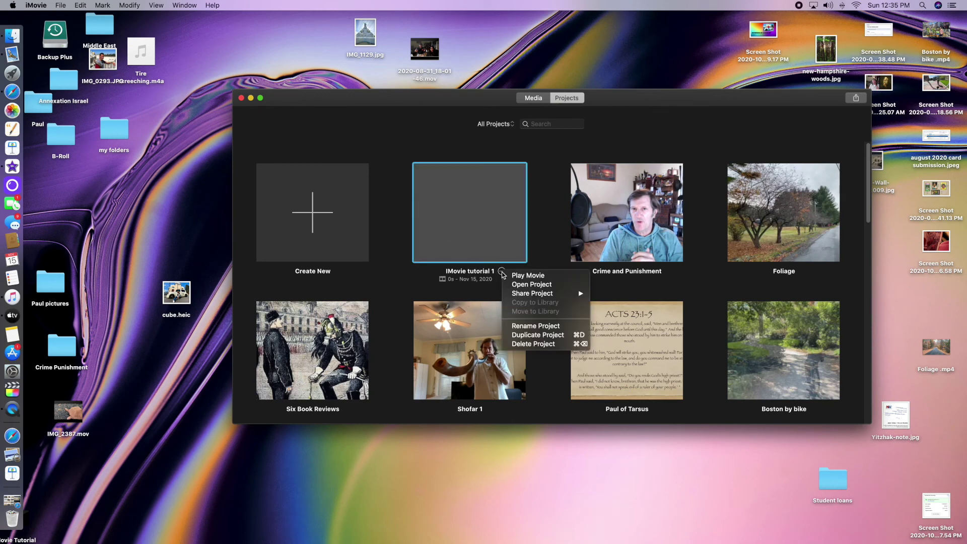
pyautogui.click(525, 285)
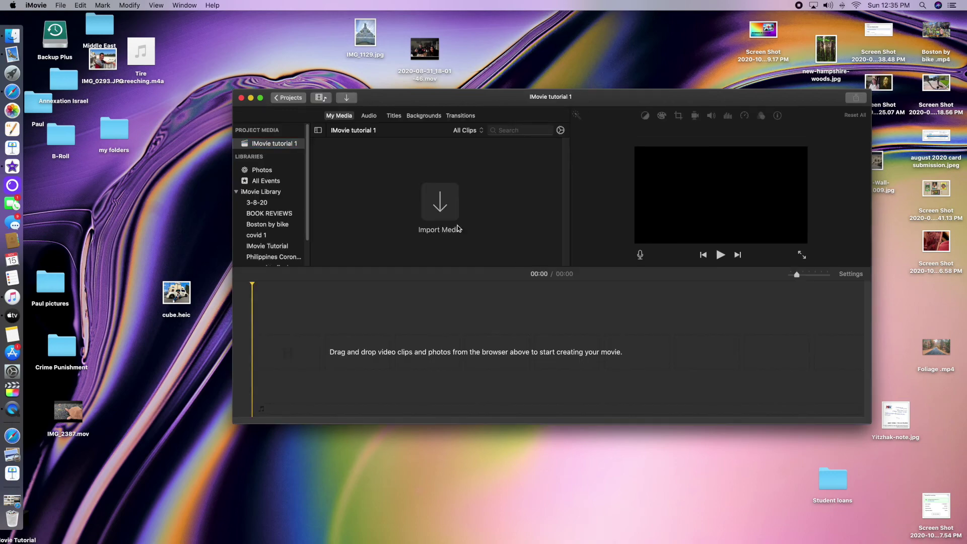
# Uncover the video files on the desktop and add "phone video 2.MOV" to the project's media
pyautogui.moveTo(693, 103); pyautogui.dragTo(530, 97)
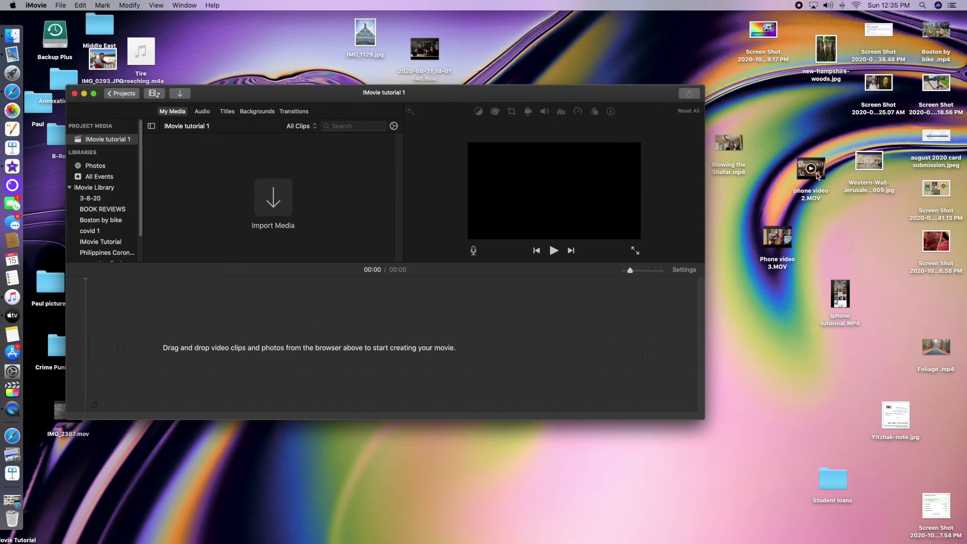
pyautogui.moveTo(725, 148)
pyautogui.moveTo(824, 175)
pyautogui.moveTo(823, 176); pyautogui.dragTo(278, 191)
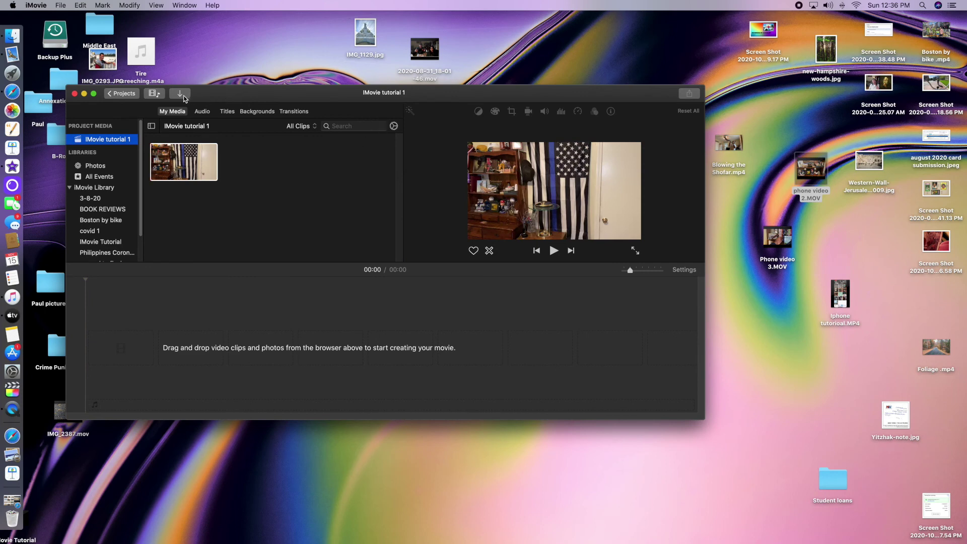
# Import "Phone video 3.MOV" from the Desktop folder into the project media, with files sorted by newest creation date first
pyautogui.click(181, 94)
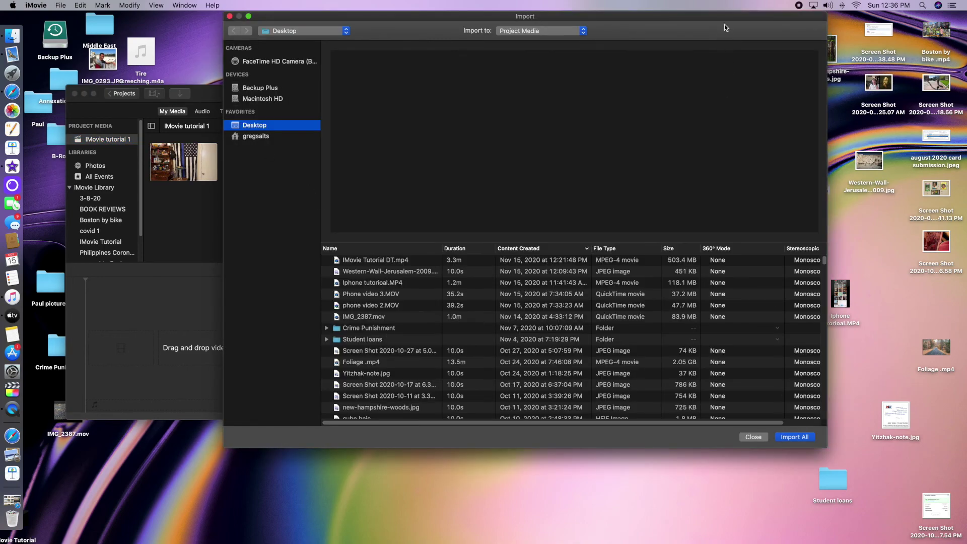
pyautogui.moveTo(730, 15)
pyautogui.mouseDown()
pyautogui.moveTo(542, 32)
pyautogui.moveTo(551, 46)
pyautogui.moveTo(609, 48)
pyautogui.moveTo(729, 26)
pyautogui.mouseUp()
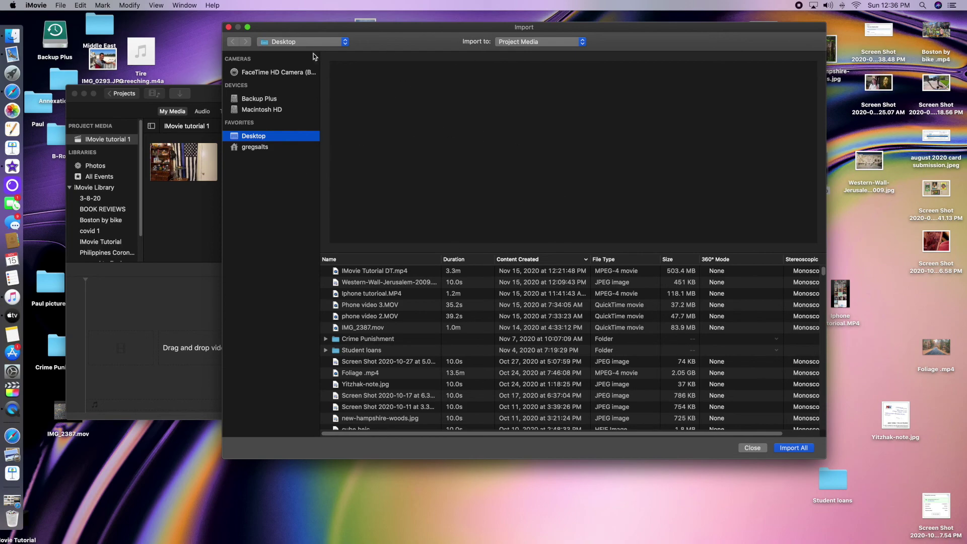
pyautogui.scroll(-15, 386, 325)
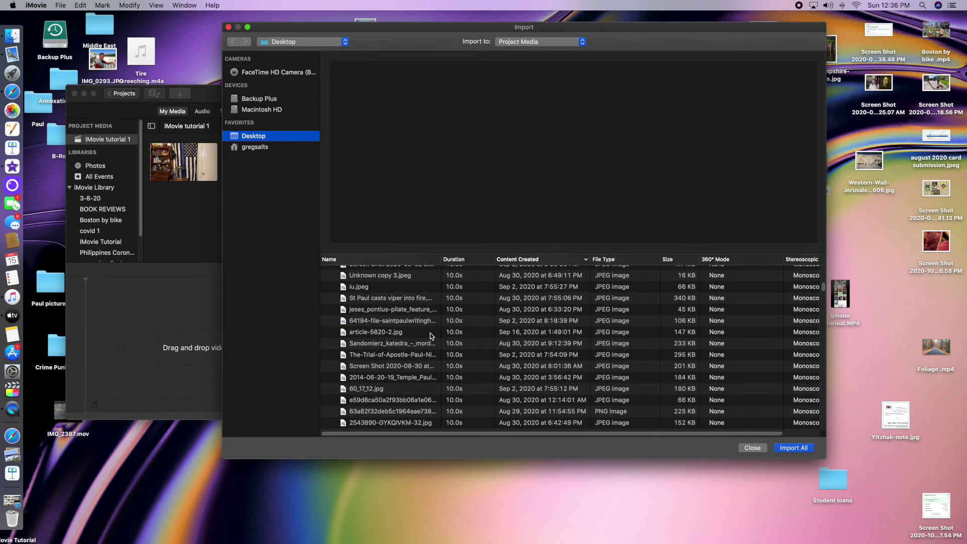
pyautogui.scroll(15, 419, 342)
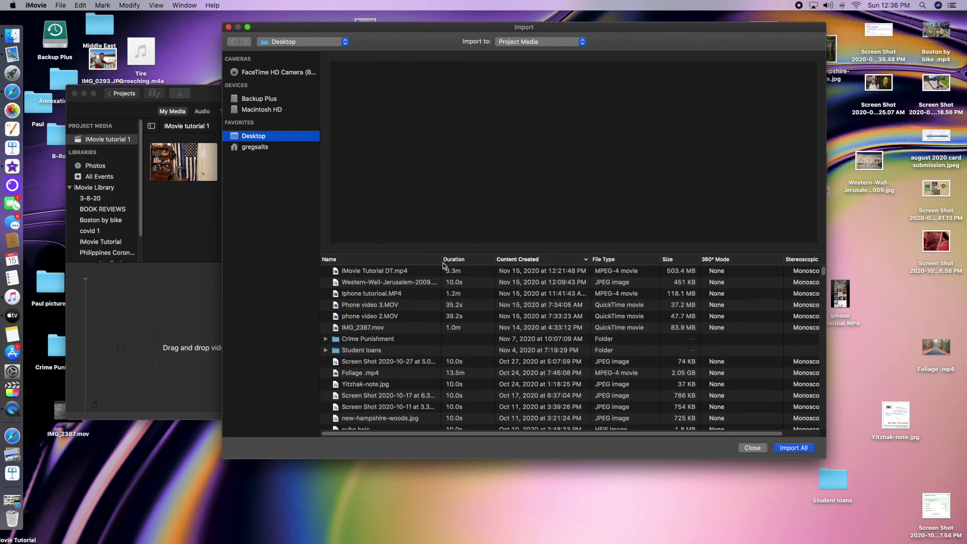
pyautogui.click(532, 260)
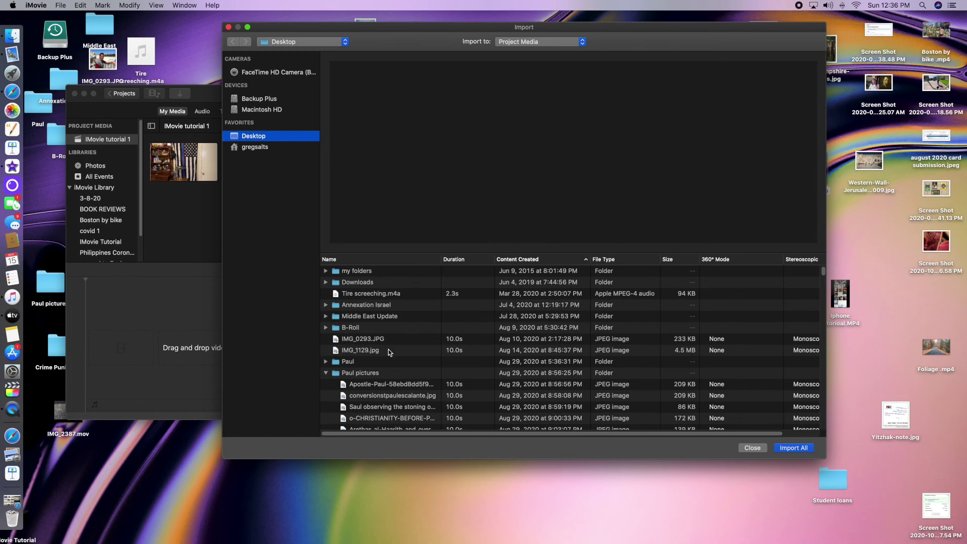
pyautogui.click(537, 260)
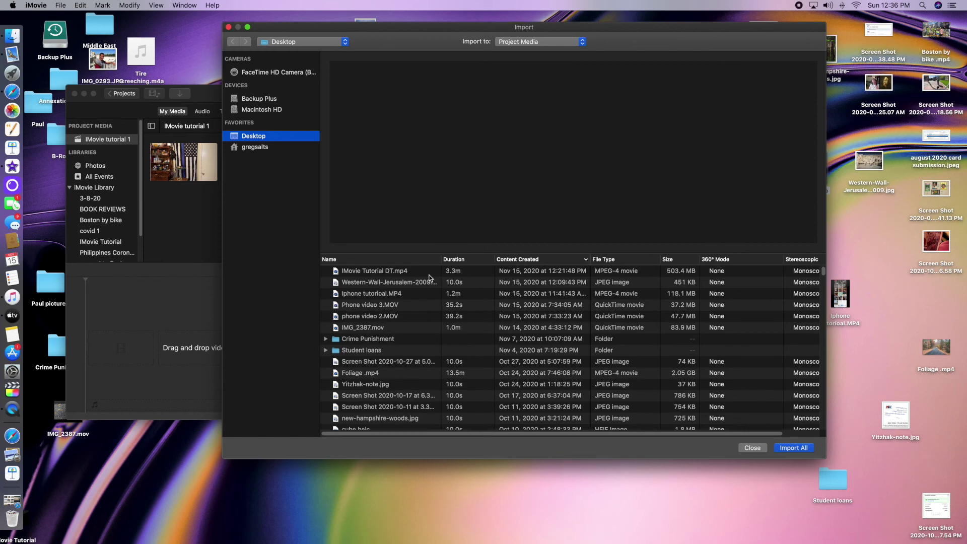
pyautogui.click(377, 305)
pyautogui.click(797, 448)
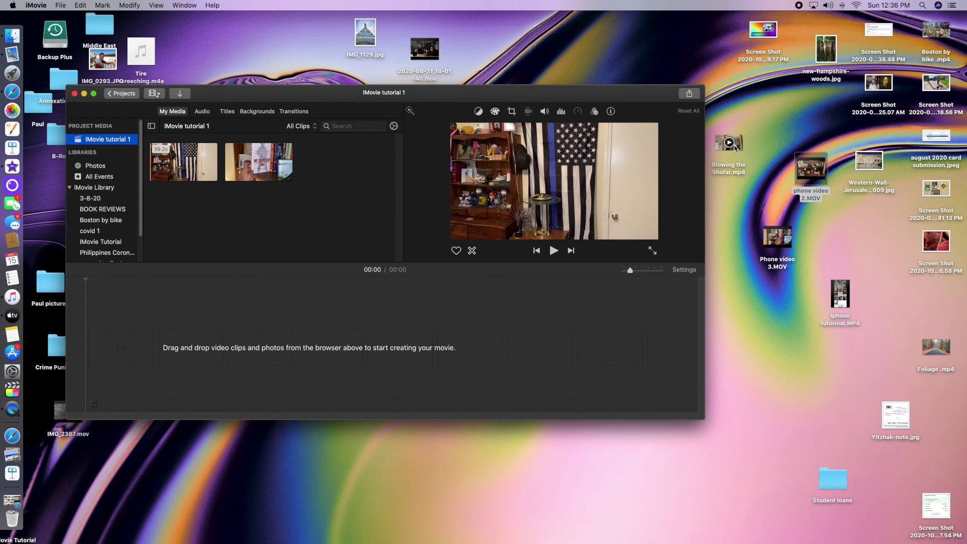
# Add "Blowing the Shofar.mp4" from the desktop to the project's media and move the window back over the desktop files
pyautogui.moveTo(736, 147); pyautogui.dragTo(352, 160)
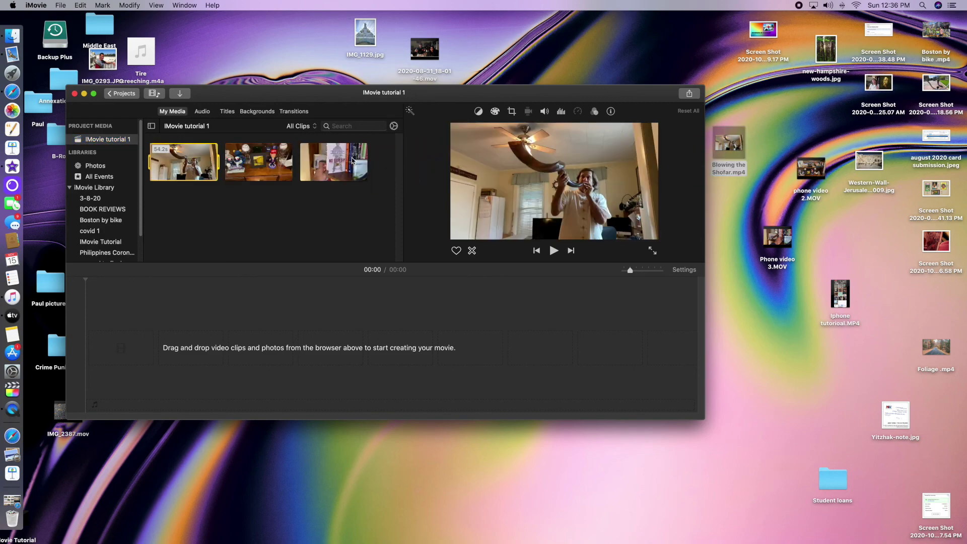
pyautogui.moveTo(585, 98); pyautogui.dragTo(797, 83)
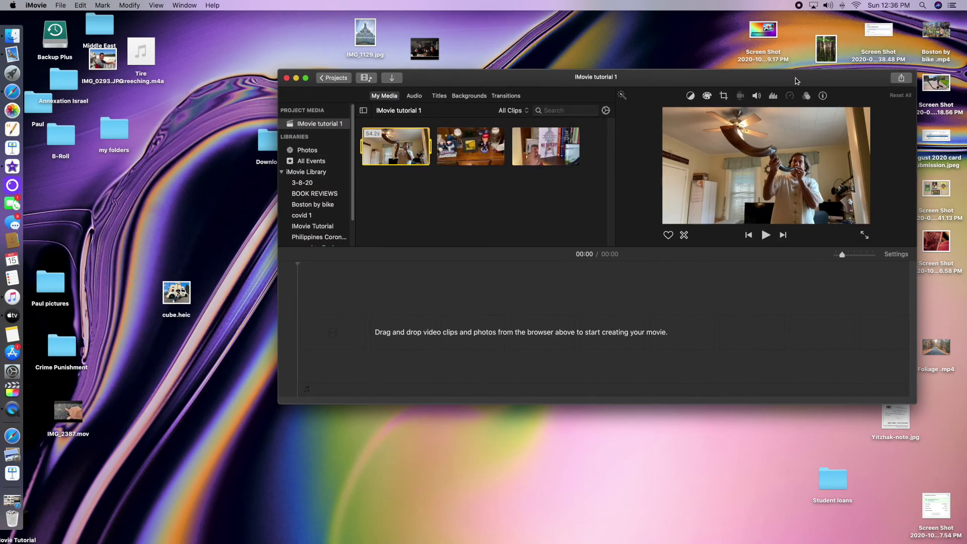
# Place the 39.2-second phone video clip at the start of the empty timeline
pyautogui.click(426, 166)
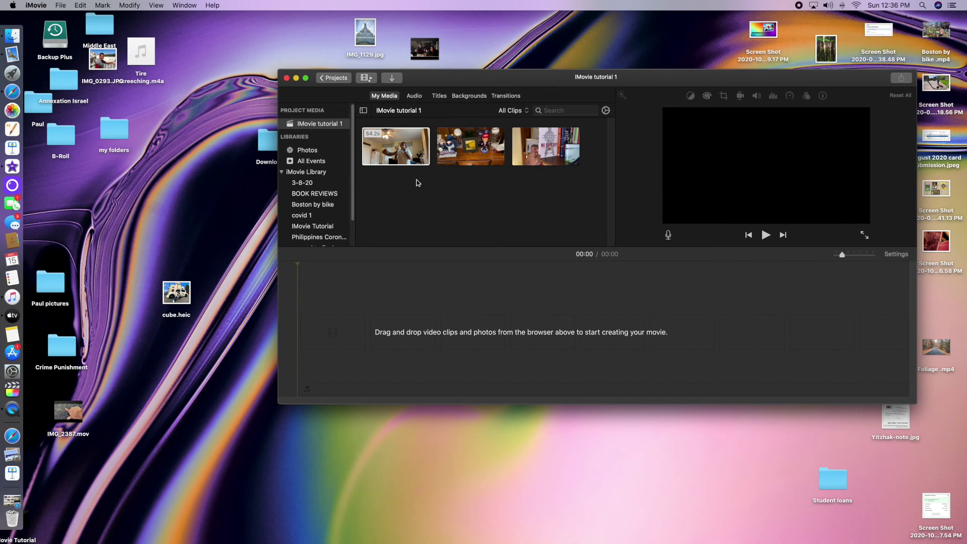
pyautogui.click(411, 154)
pyautogui.moveTo(412, 154); pyautogui.dragTo(362, 146)
pyautogui.moveTo(482, 154); pyautogui.dragTo(316, 337)
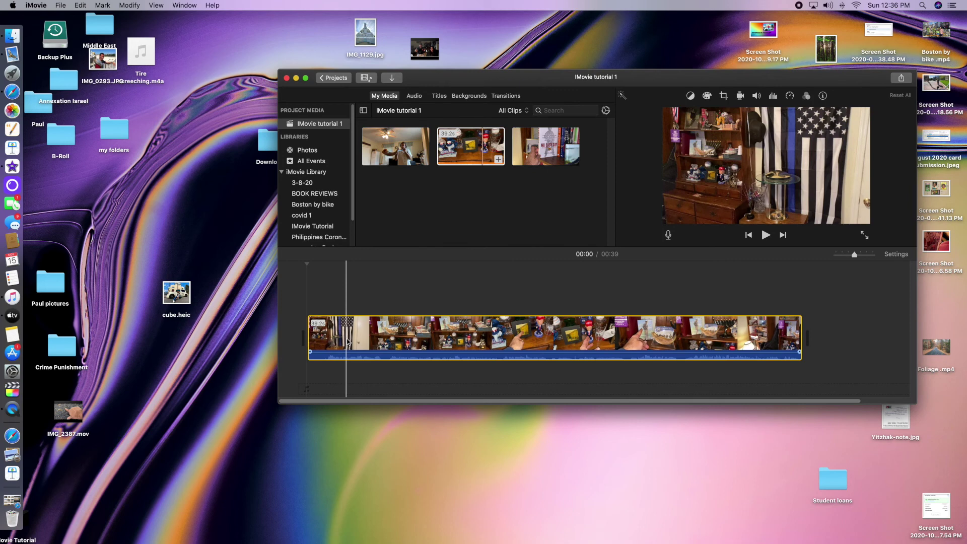
# Play the opening seconds of the timeline clip and raise its audio volume to about 251%
pyautogui.click(347, 342)
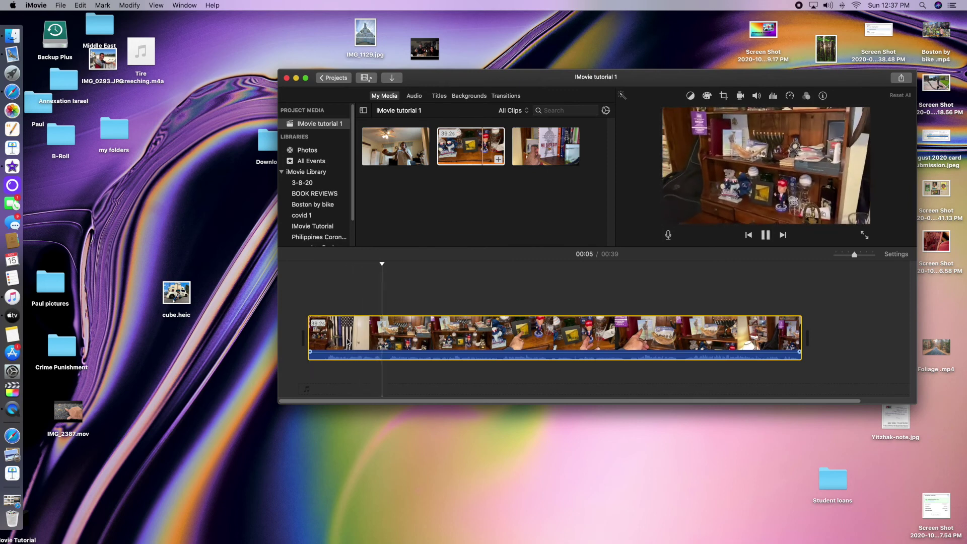
pyautogui.press('space')
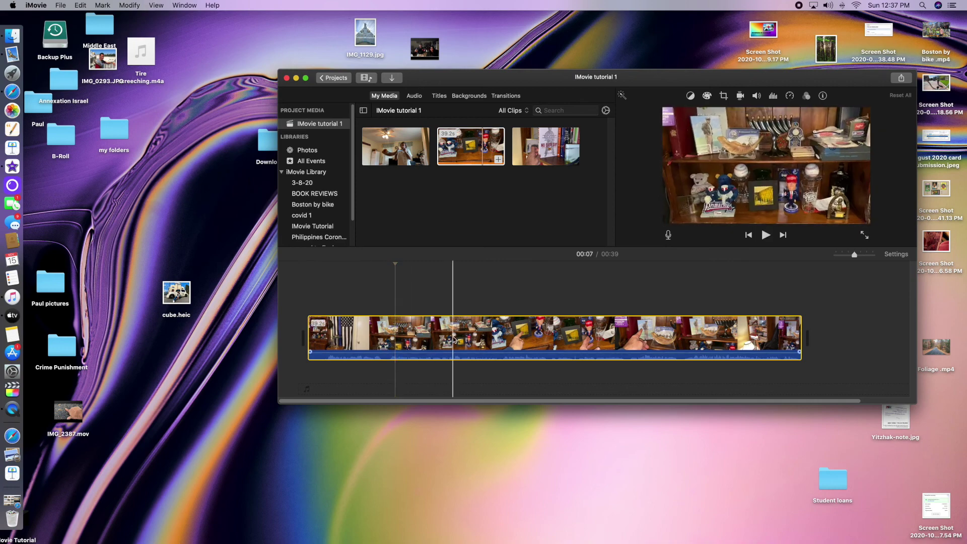
pyautogui.moveTo(449, 348); pyautogui.dragTo(450, 345)
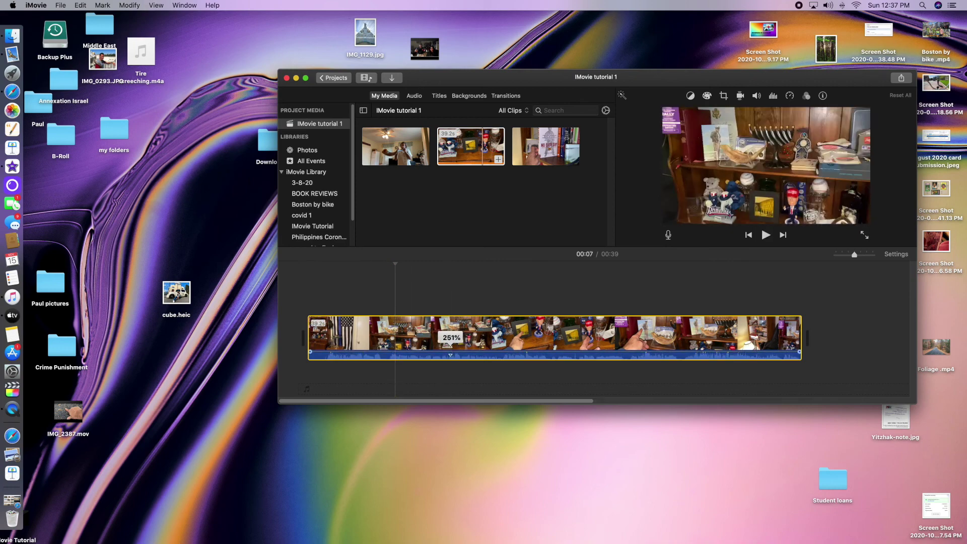
pyautogui.click(505, 205)
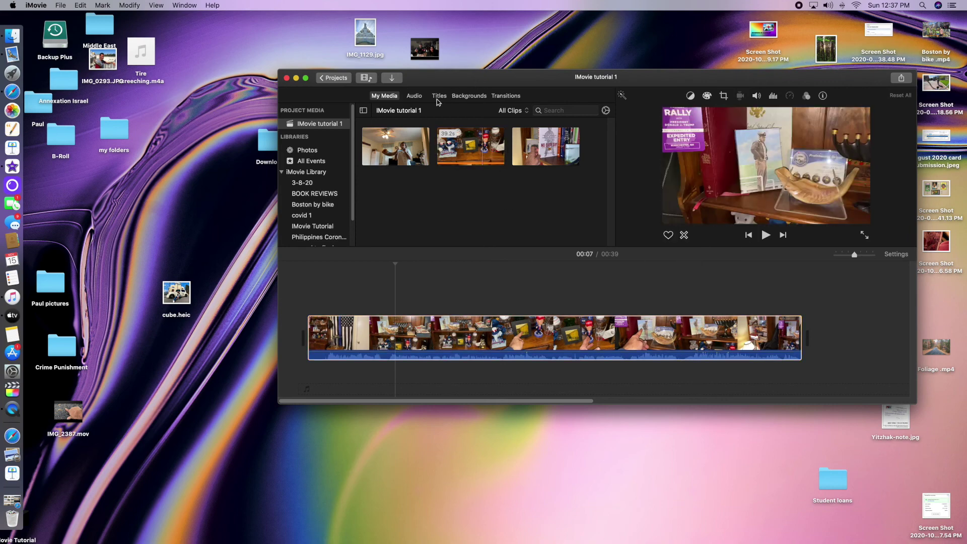
# Browse the available music and sound effects, and preview the Whale Sounds effect
pyautogui.click(415, 96)
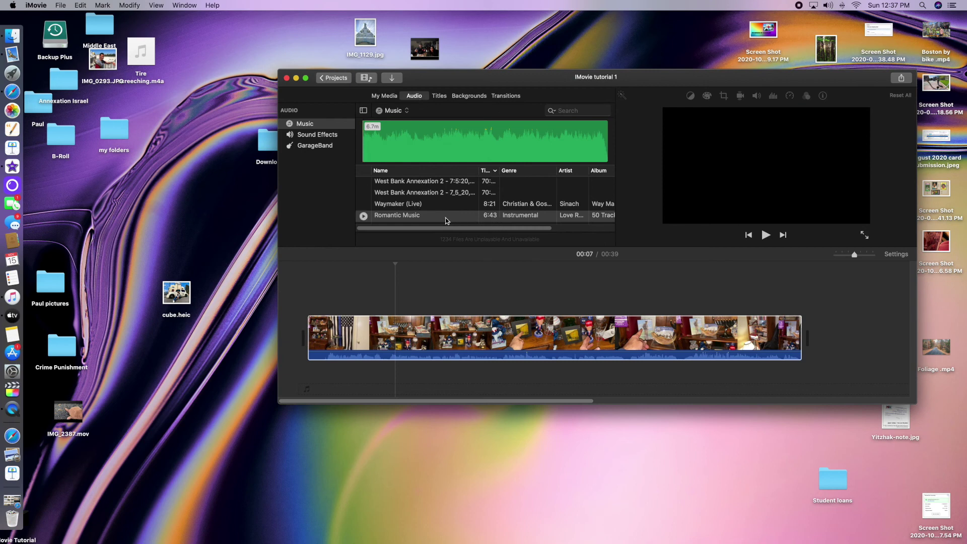
pyautogui.click(429, 216)
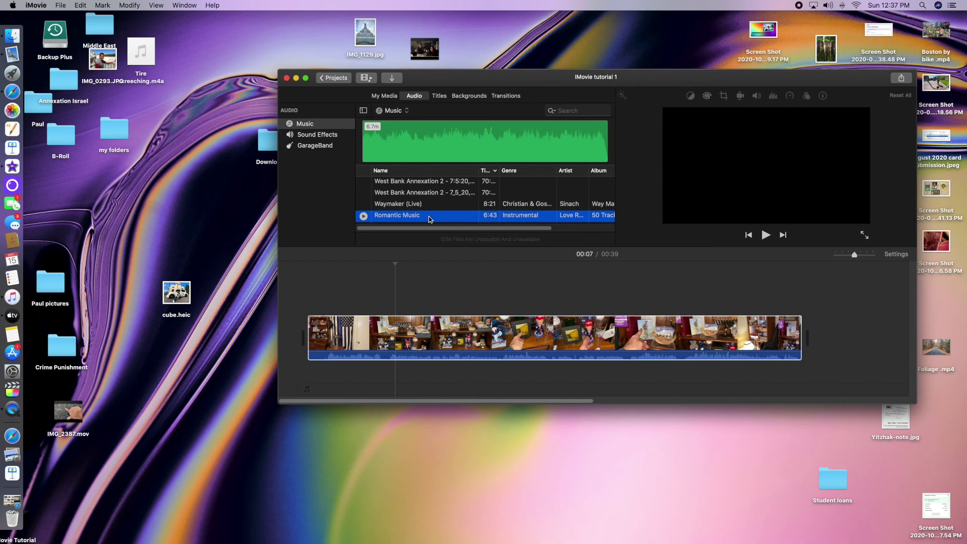
pyautogui.click(313, 146)
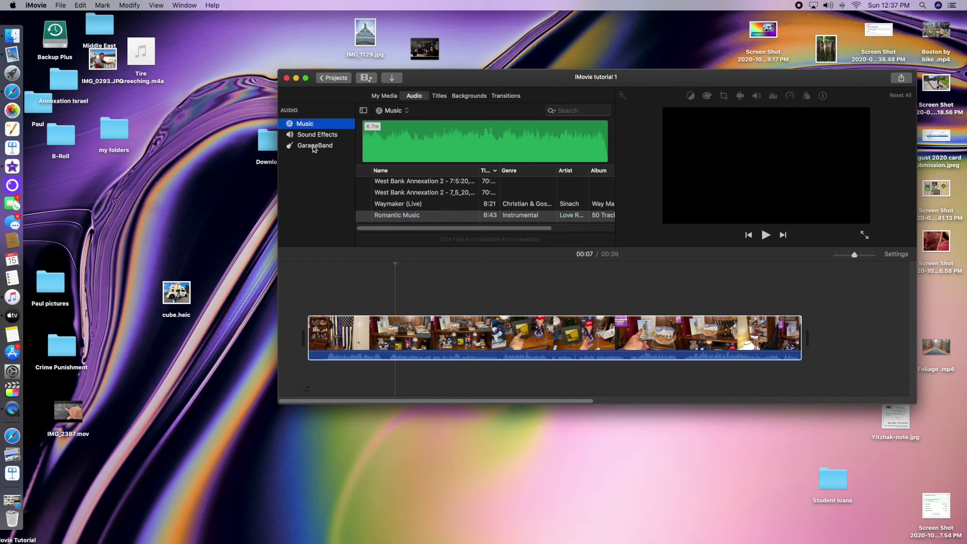
pyautogui.click(313, 138)
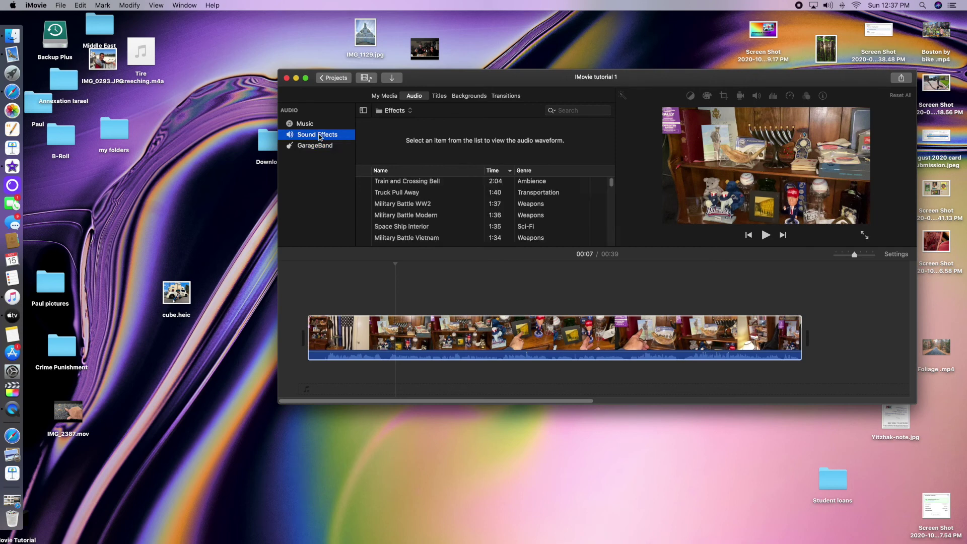
pyautogui.scroll(-2, 504, 199)
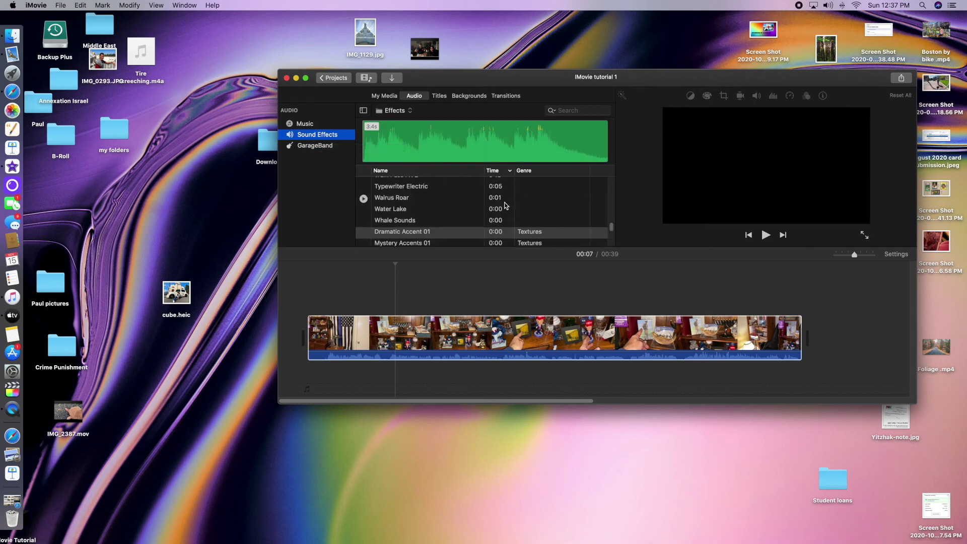
pyautogui.click(363, 205)
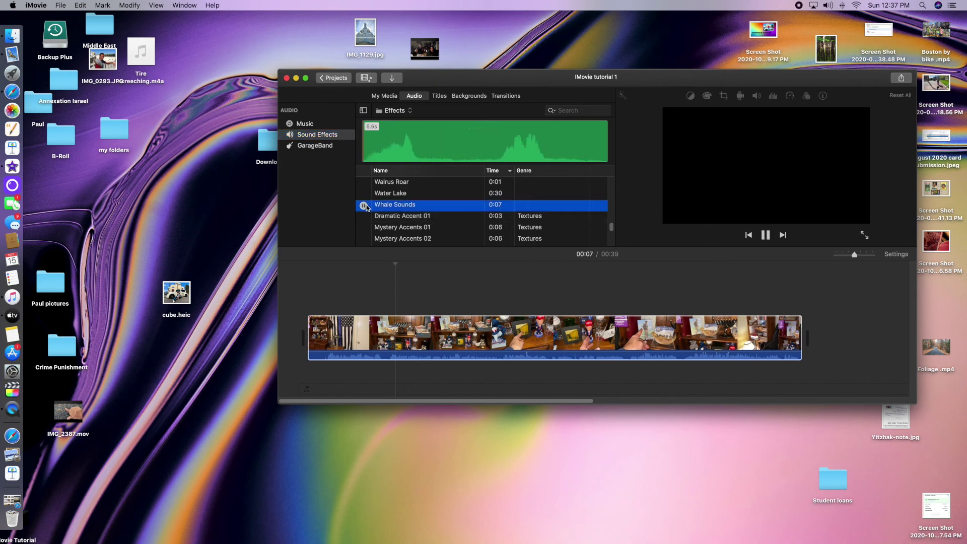
# Preview the Mystery Accents 02 sound effect, then add it beneath the start of the video clip and play the movie
pyautogui.scroll(-3, 363, 212)
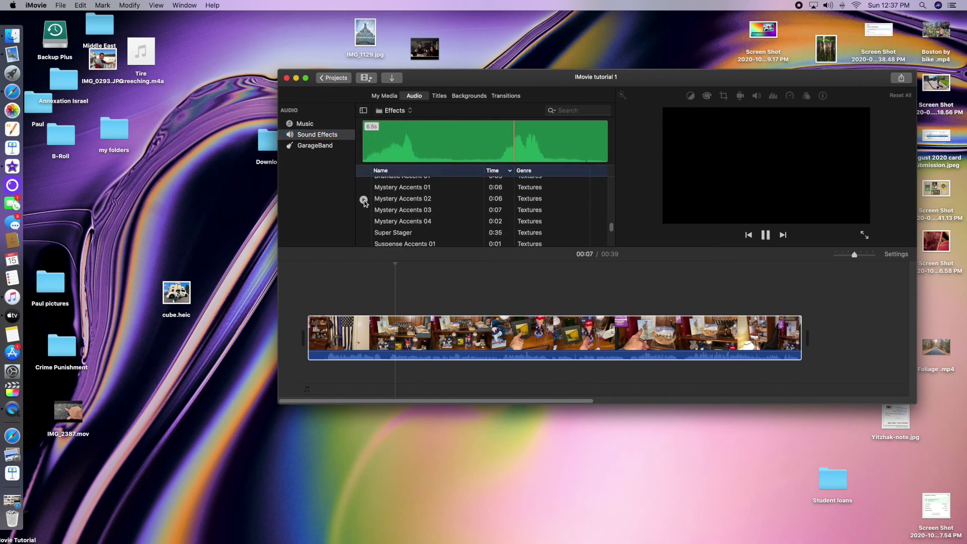
pyautogui.click(364, 200)
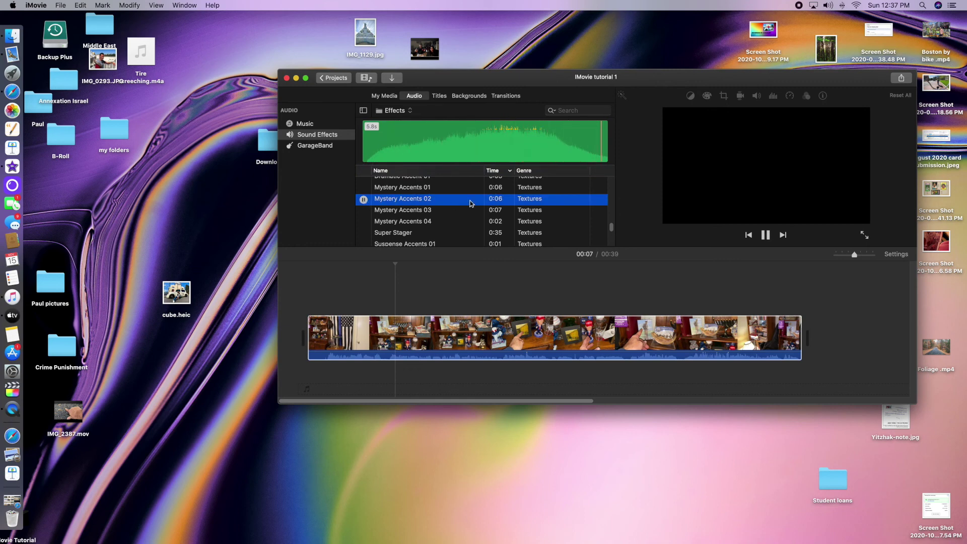
pyautogui.moveTo(471, 204); pyautogui.dragTo(309, 391)
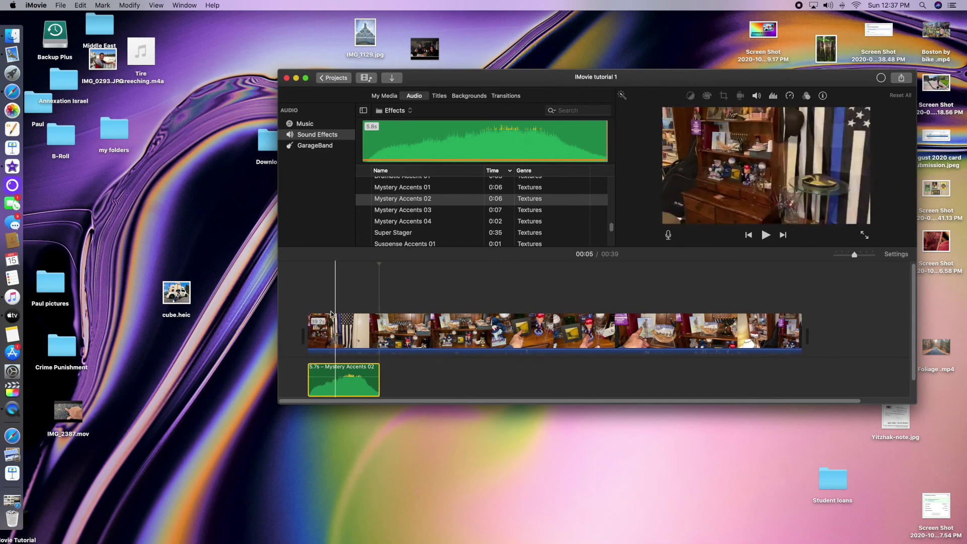
pyautogui.press('space')
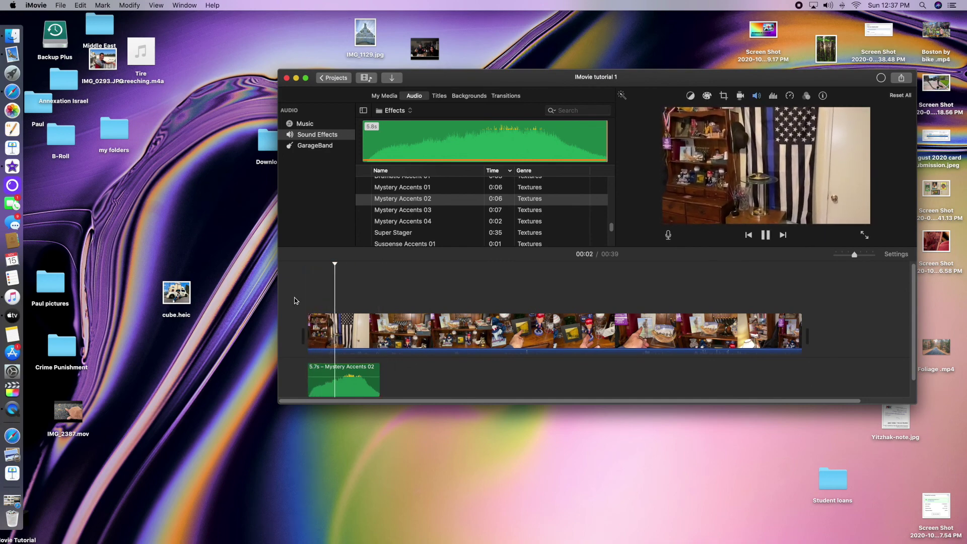
# Lower the Mystery Accents 02 effect's volume to about 25% and play the movie to hear it
pyautogui.click(347, 380)
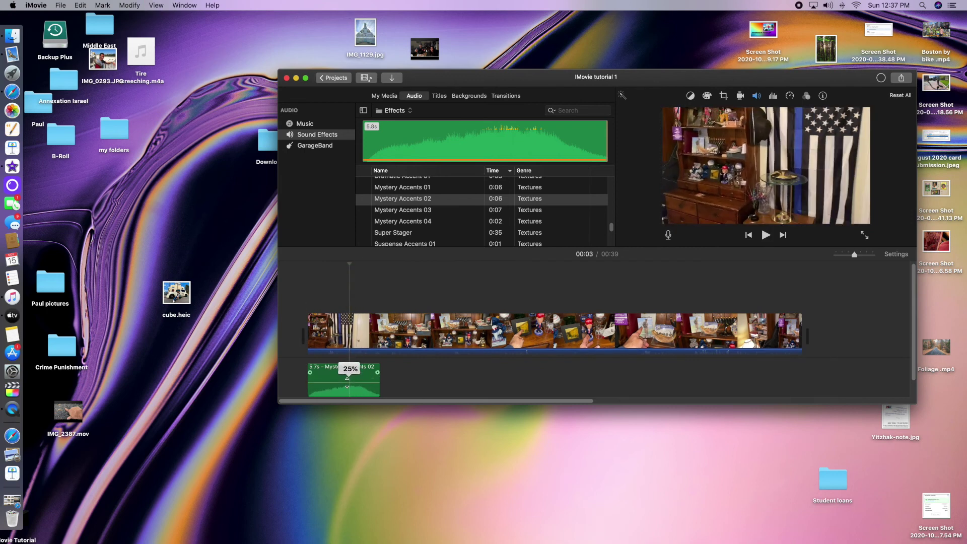
pyautogui.press('space')
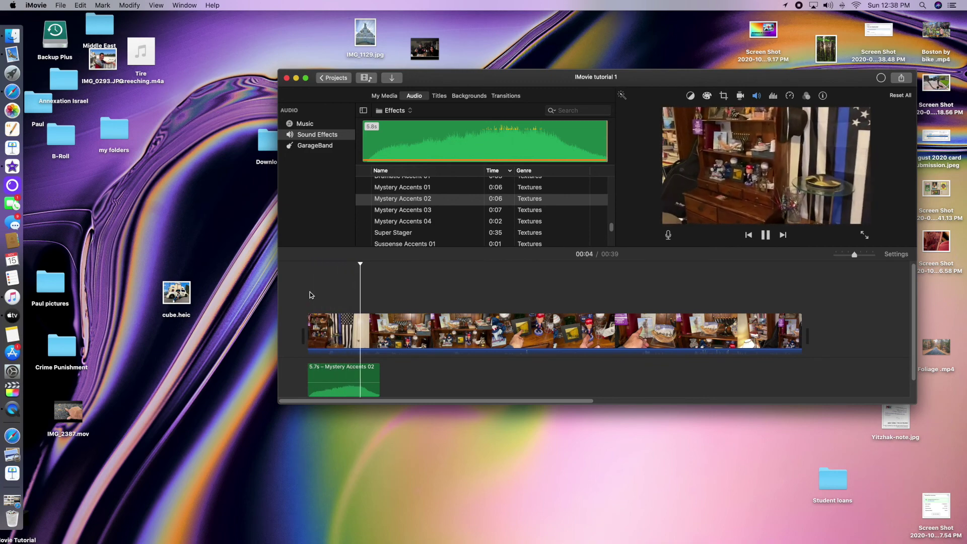
# Delete the Mystery Accents 02 effect from the timeline and add the Romantic Music track beneath the start of the video clip
pyautogui.click(350, 381)
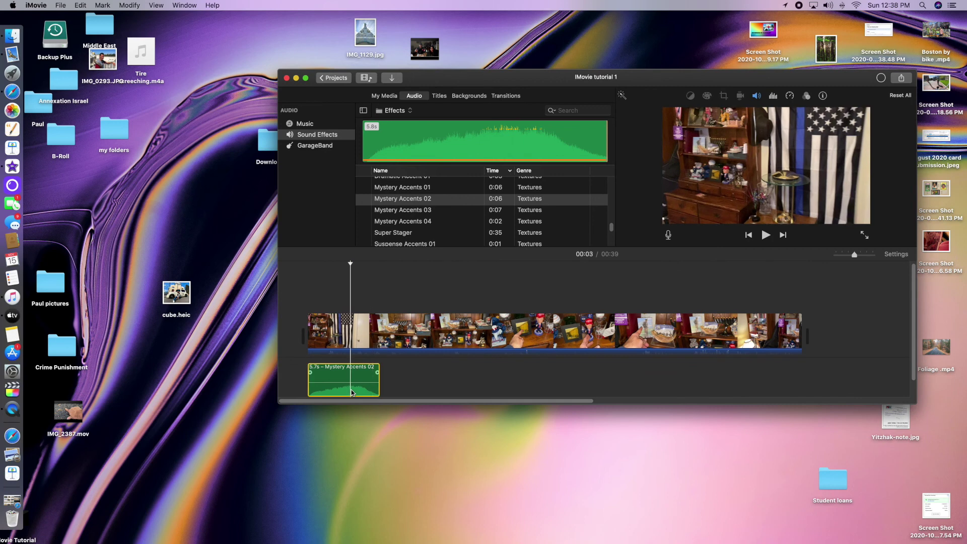
pyautogui.press('Delete')
pyautogui.scroll(20, 464, 213)
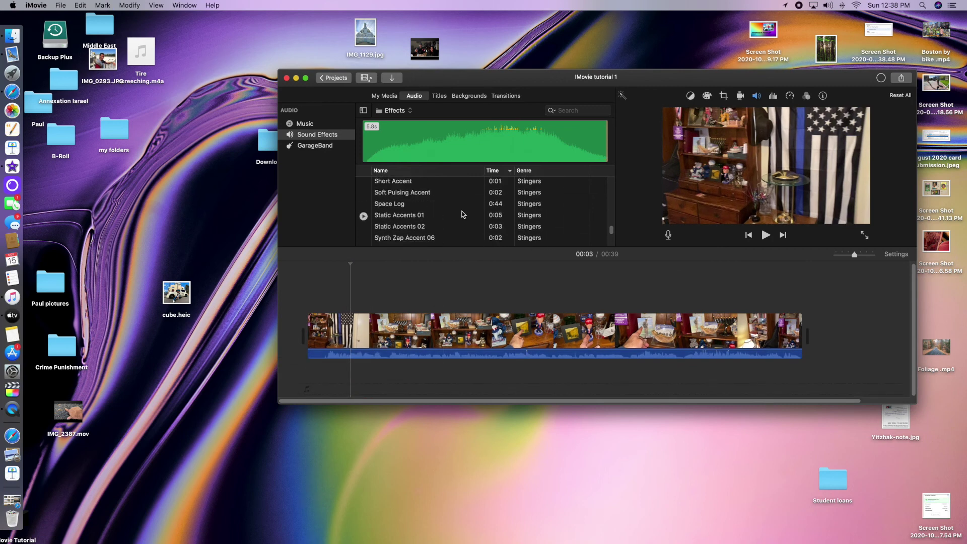
pyautogui.scroll(-20, 363, 220)
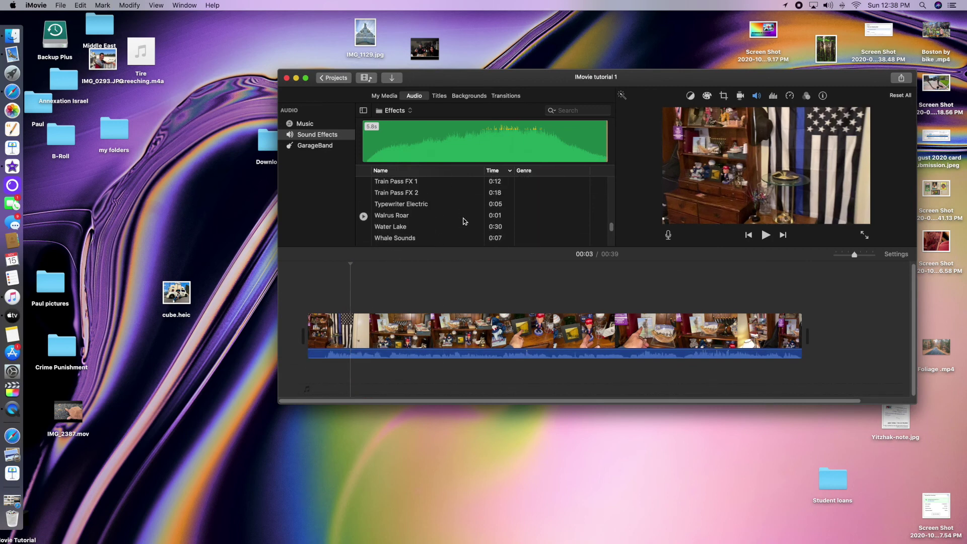
pyautogui.click(305, 124)
pyautogui.click(451, 217)
pyautogui.moveTo(440, 216); pyautogui.dragTo(372, 358)
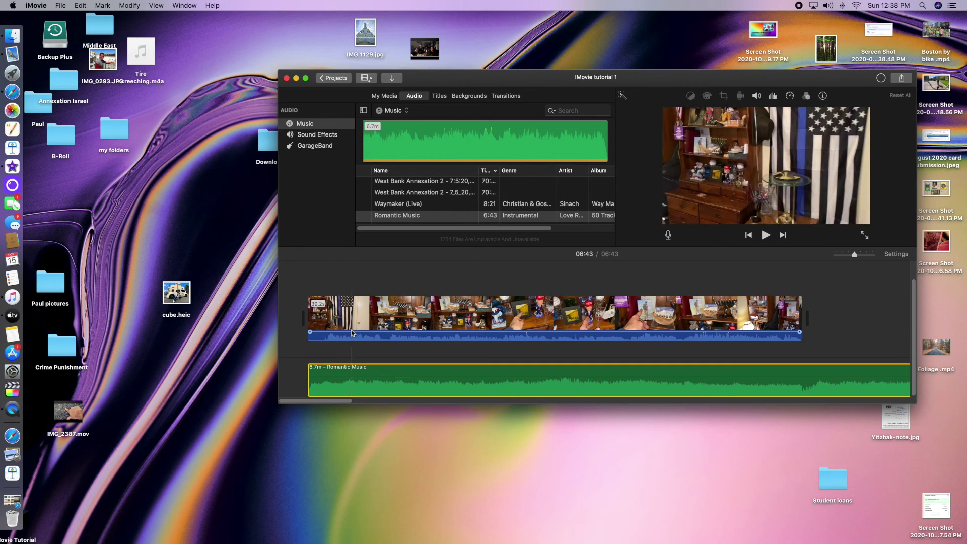
# Lower the video clip's audio to about 71% and the Romantic Music track to about 4%, playing the movie to check the balance
pyautogui.moveTo(352, 331); pyautogui.dragTo(353, 338)
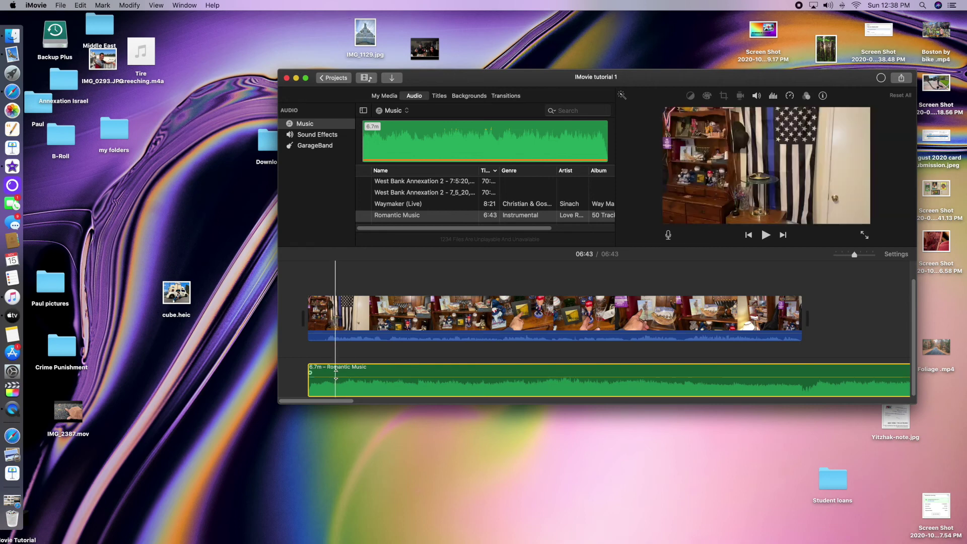
pyautogui.click(301, 349)
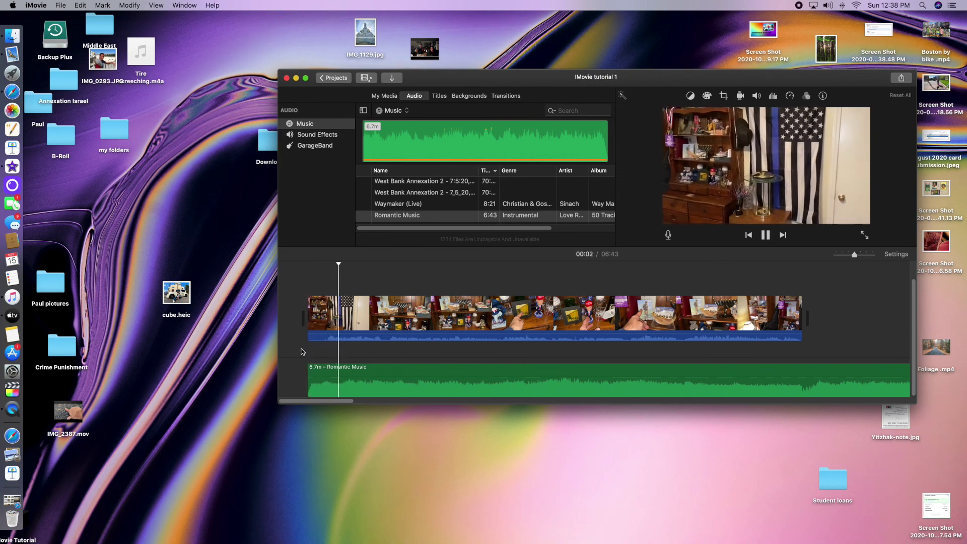
pyautogui.press('space')
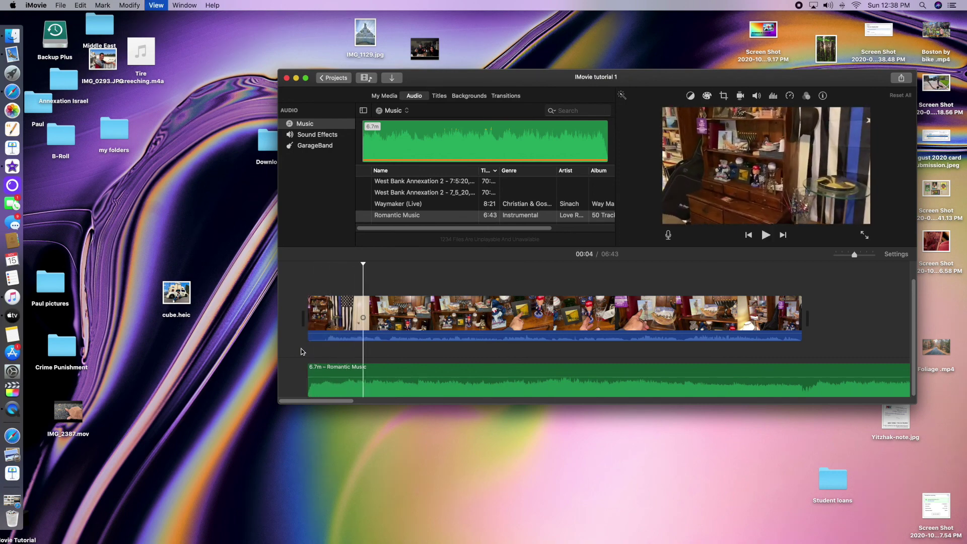
pyautogui.moveTo(408, 375); pyautogui.dragTo(409, 383)
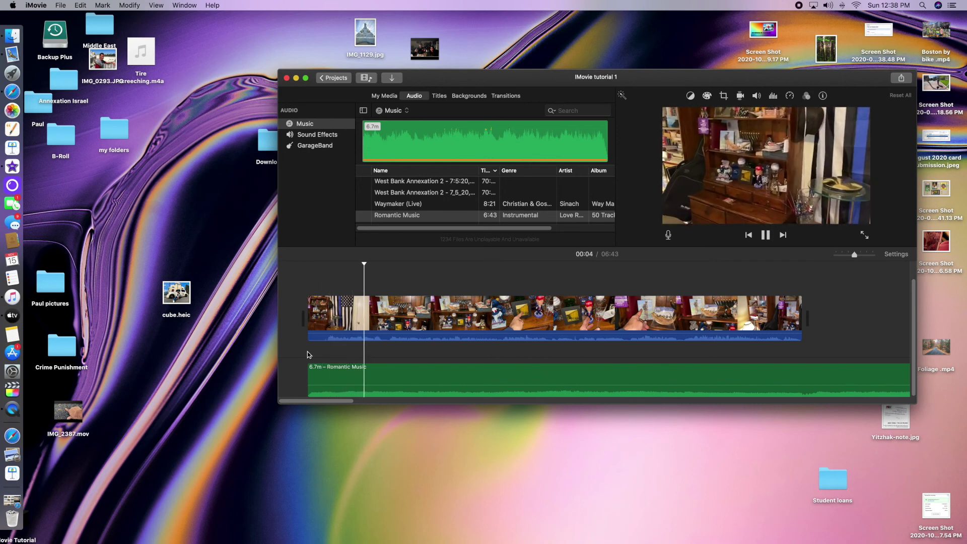
pyautogui.press('space')
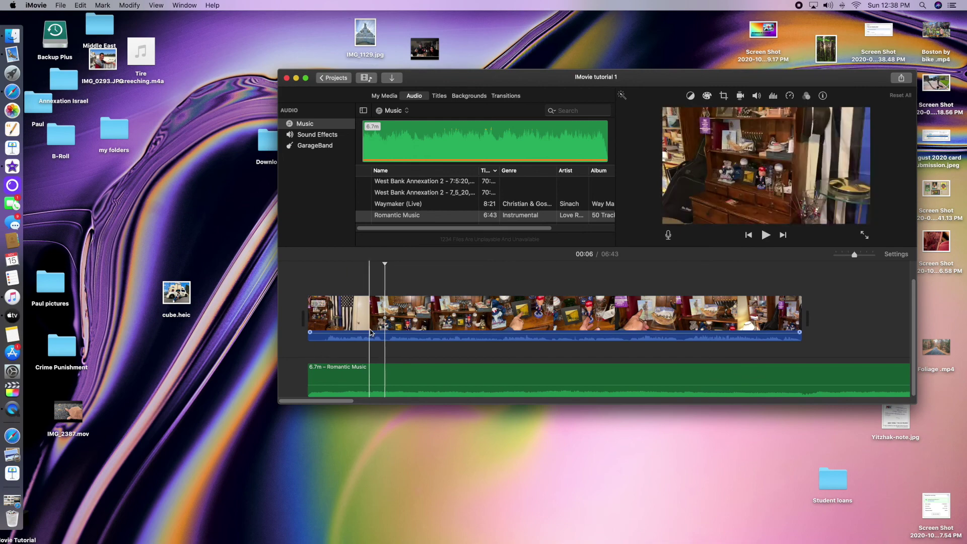
pyautogui.moveTo(372, 339); pyautogui.dragTo(372, 338)
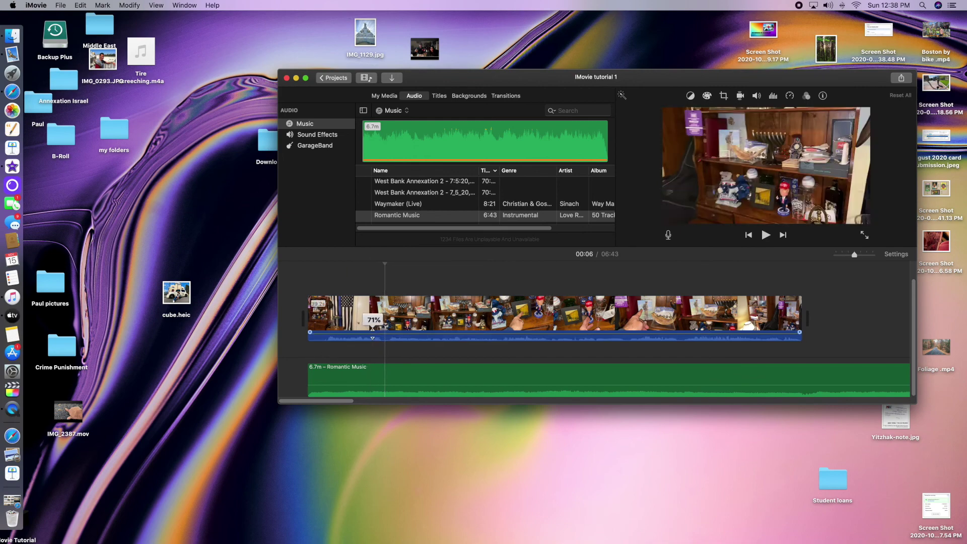
pyautogui.press('\\')
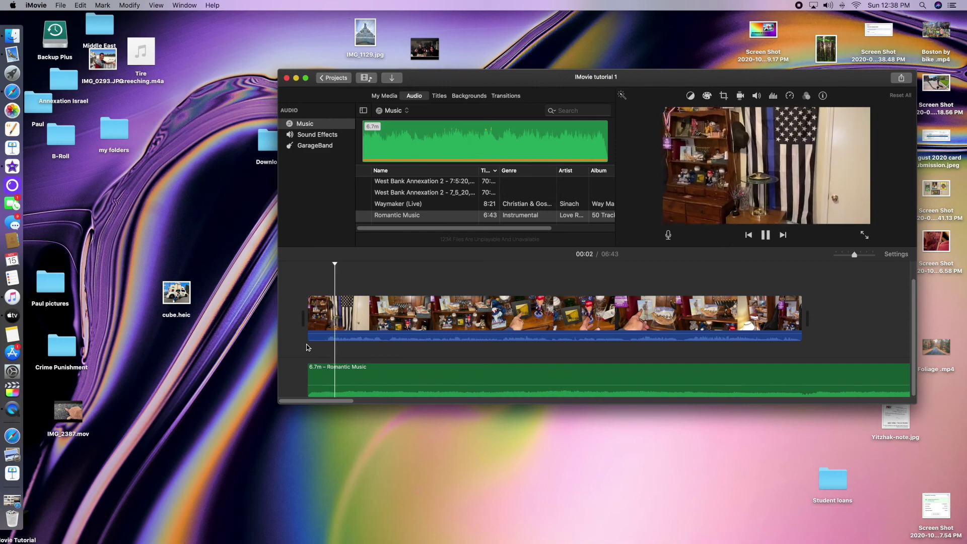
pyautogui.press('space')
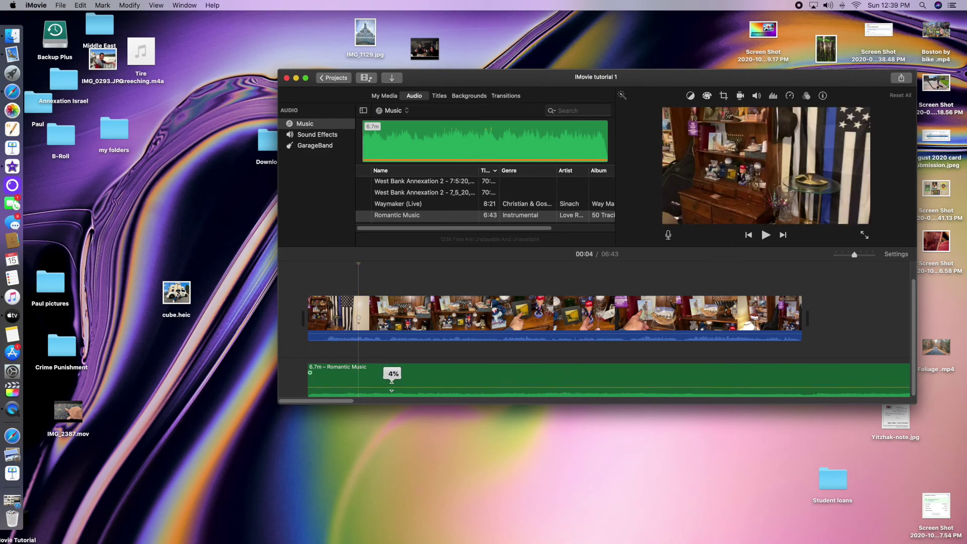
pyautogui.press('space')
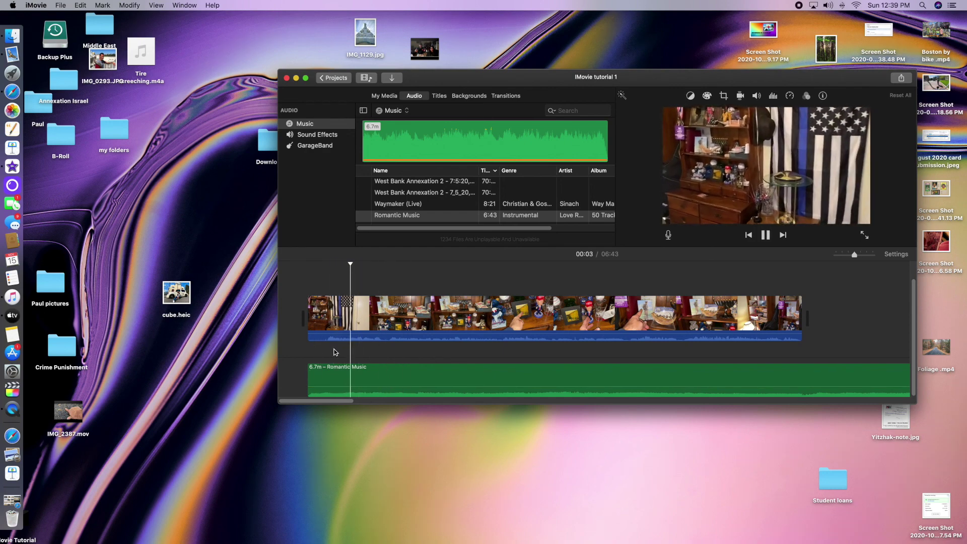
pyautogui.press('space')
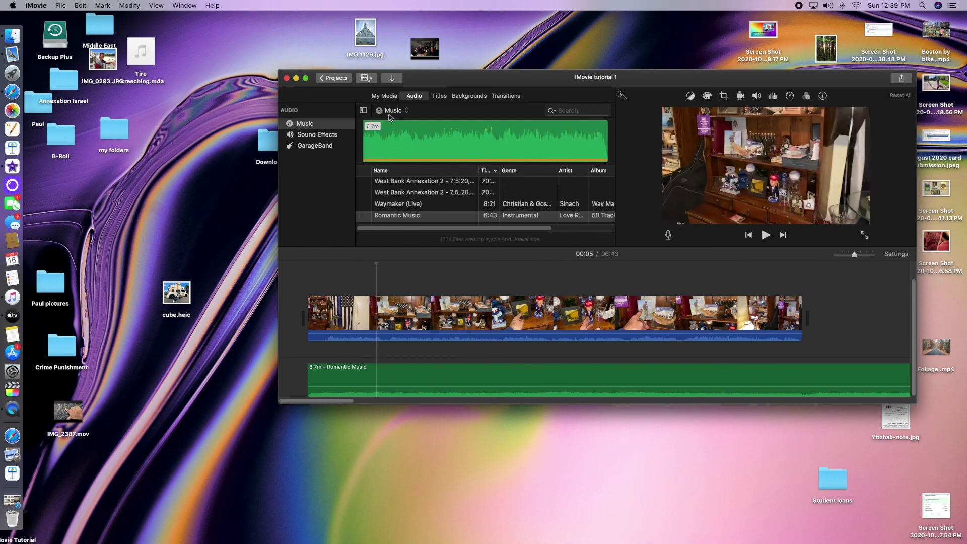
# Append the 35.1-second clip and the 54.2-second clip from the project media to the end of the video timeline
pyautogui.click(388, 97)
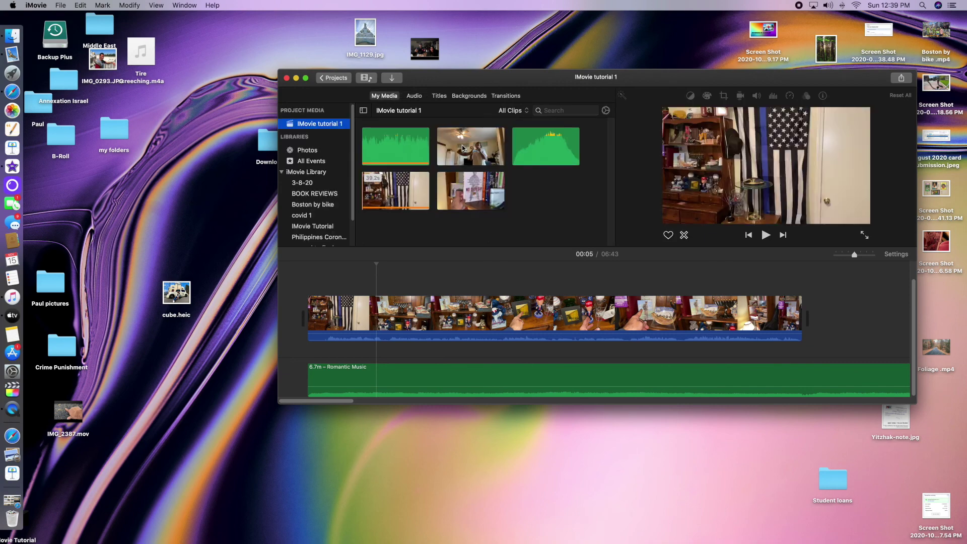
pyautogui.moveTo(451, 196); pyautogui.dragTo(789, 316)
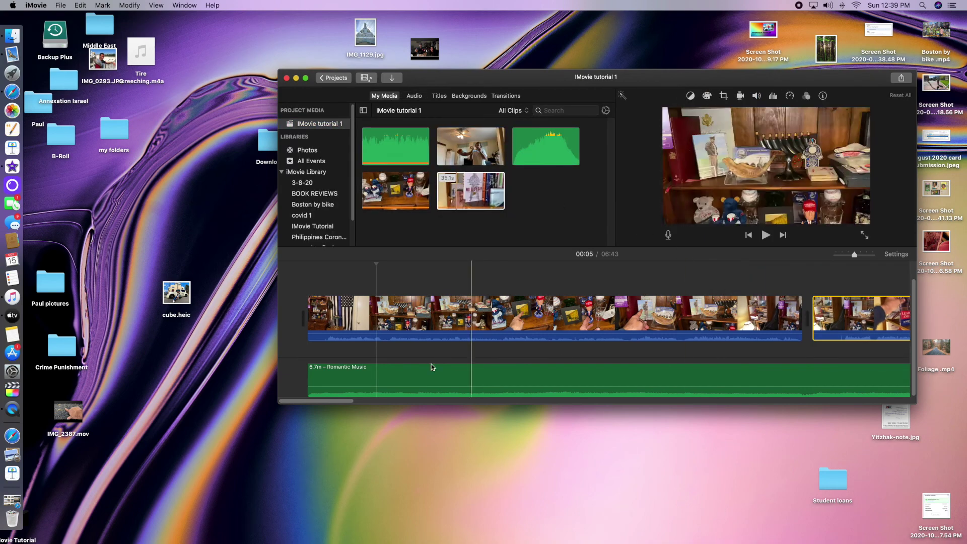
pyautogui.moveTo(324, 401); pyautogui.dragTo(414, 403)
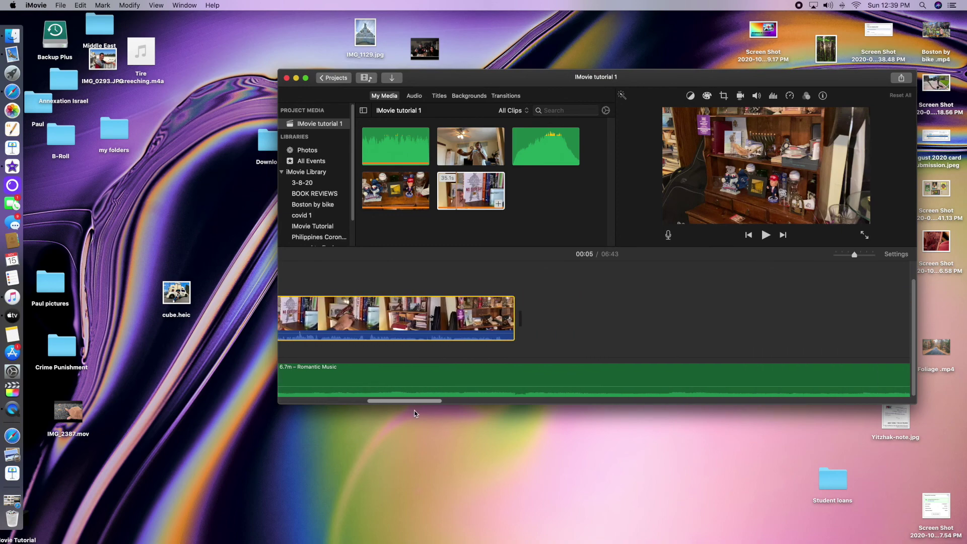
pyautogui.moveTo(471, 152); pyautogui.dragTo(654, 317)
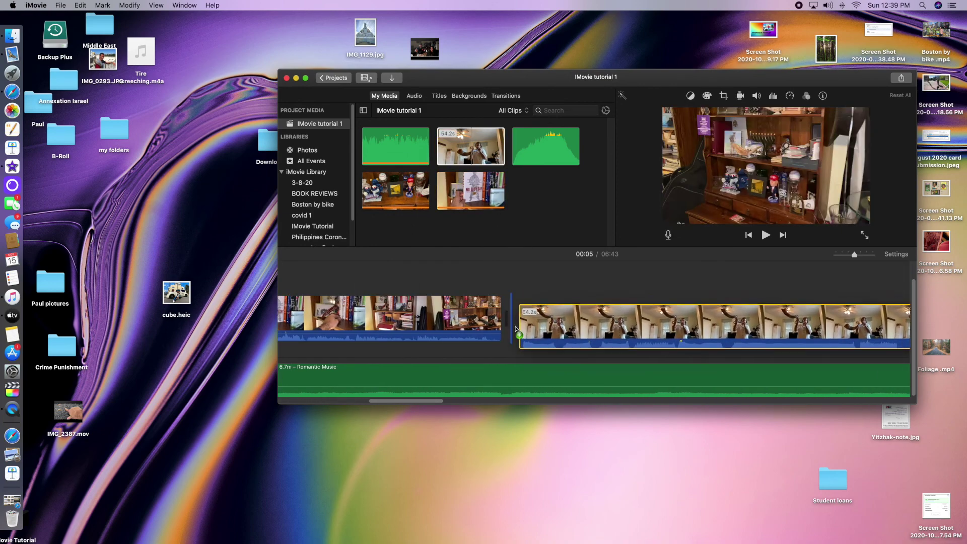
# Examine the editing commands available for the first video clip at about the 14-second mark
pyautogui.moveTo(433, 400); pyautogui.dragTo(337, 394)
pyautogui.click(493, 318)
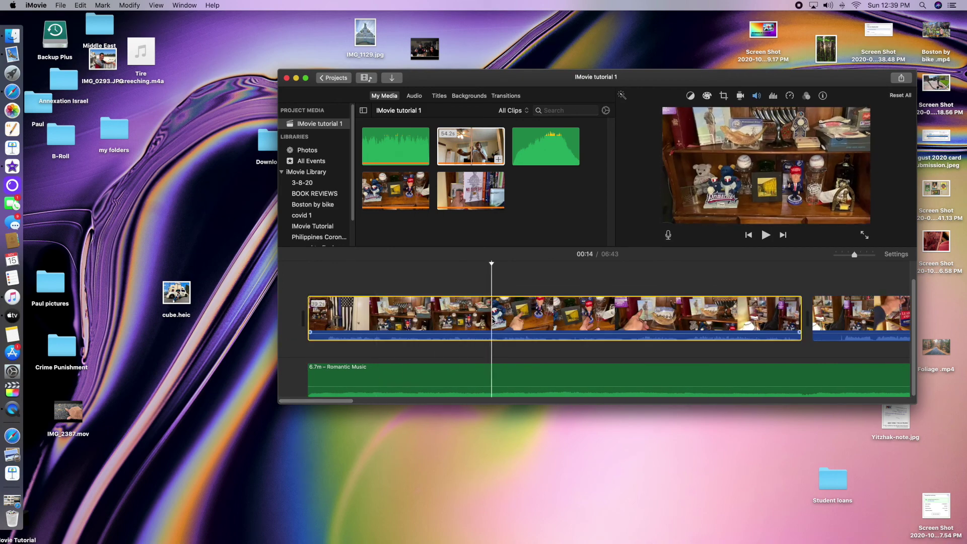
pyautogui.rightClick(493, 319)
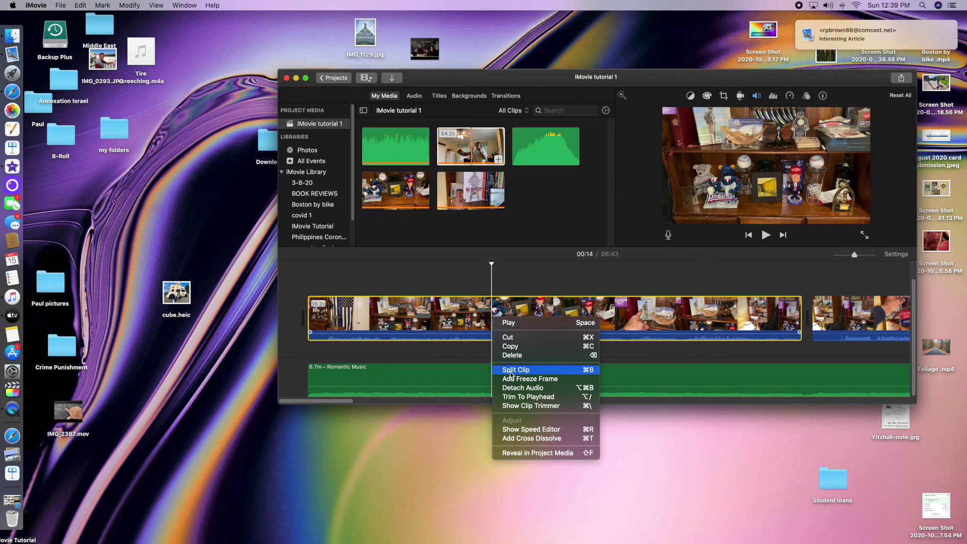
pyautogui.click(499, 96)
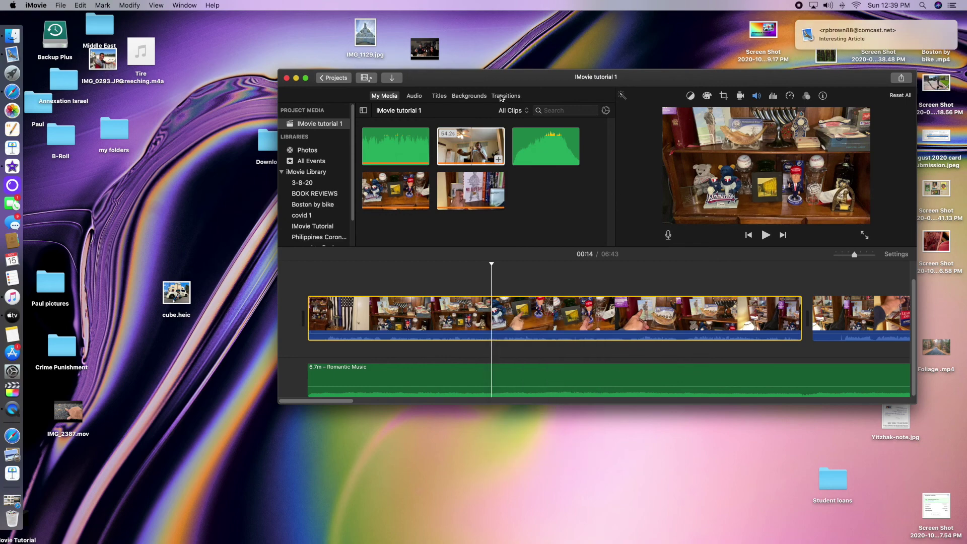
# Add a Swap transition between the first and second video clips and play the movie across it
pyautogui.click(505, 96)
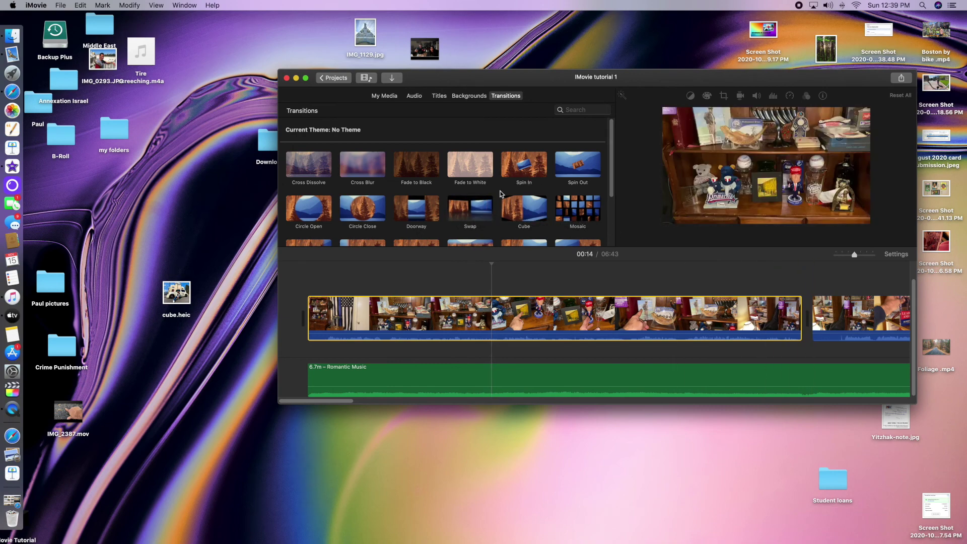
pyautogui.moveTo(481, 212); pyautogui.dragTo(789, 320)
pyautogui.click(777, 338)
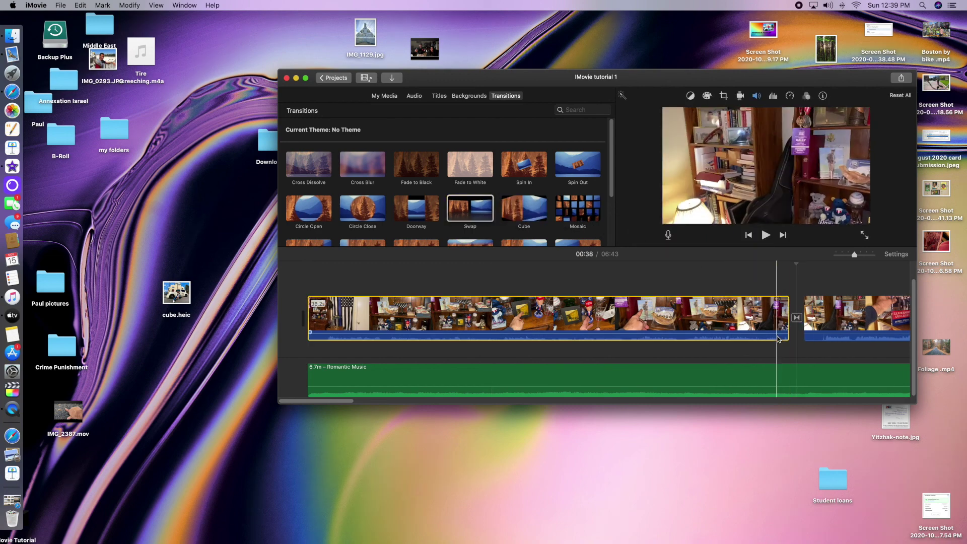
pyautogui.press('space')
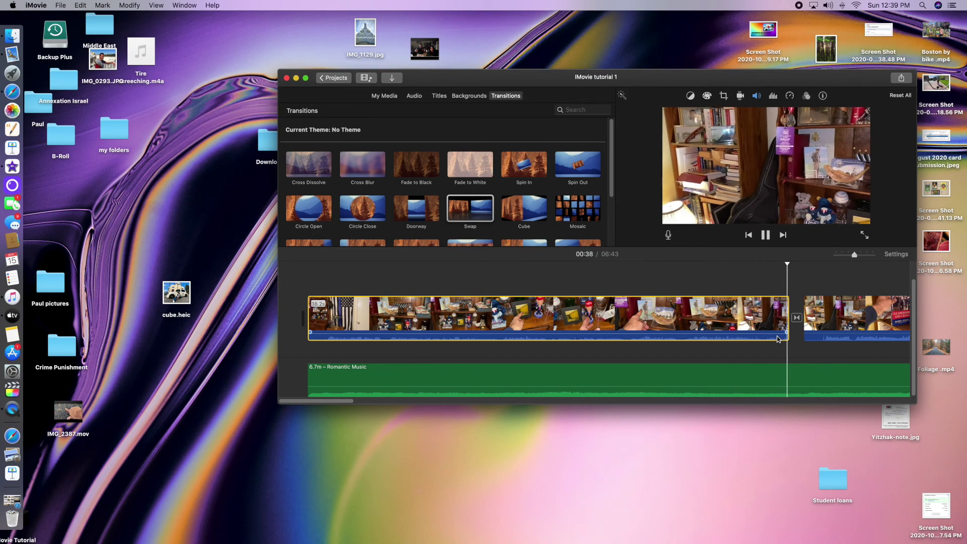
pyautogui.press('space')
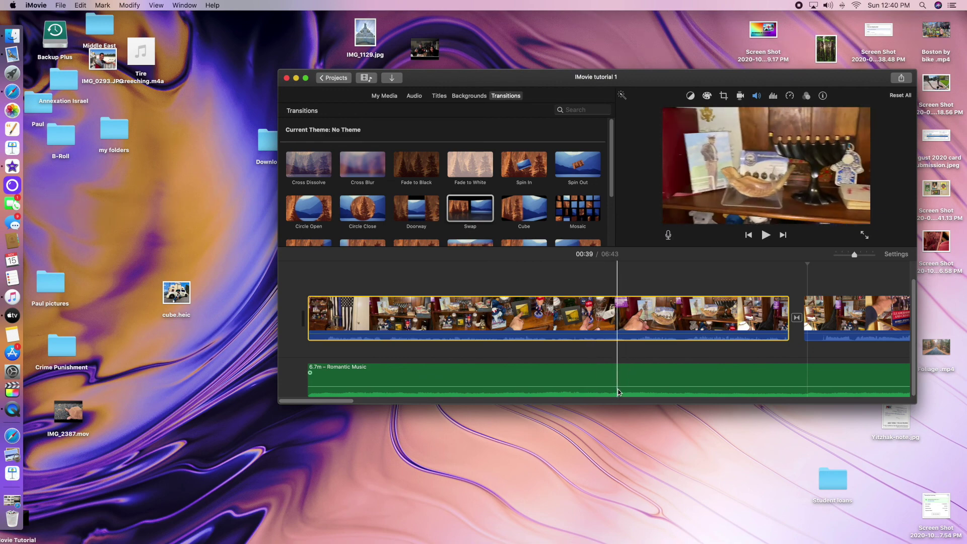
# Trim the end of the Romantic Music track back to about 4.7 minutes
pyautogui.moveTo(346, 401); pyautogui.dragTo(900, 461)
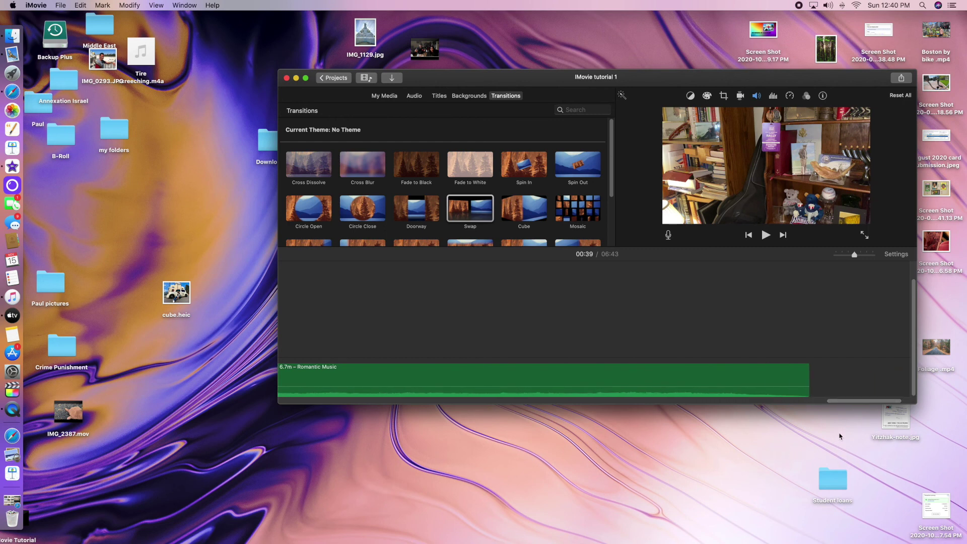
pyautogui.moveTo(806, 375); pyautogui.dragTo(348, 374)
pyautogui.moveTo(822, 405); pyautogui.dragTo(346, 358)
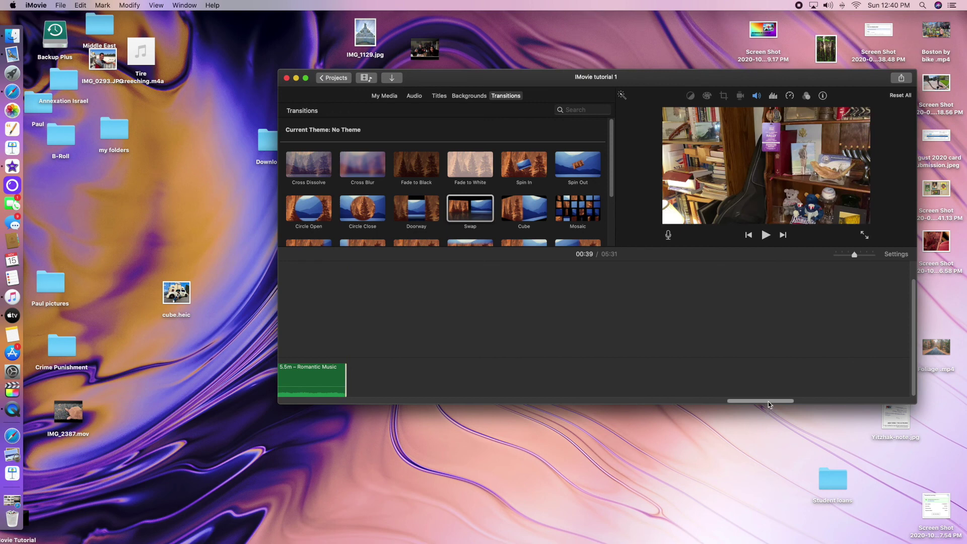
pyautogui.moveTo(770, 405); pyautogui.dragTo(709, 401)
pyautogui.moveTo(889, 384); pyautogui.dragTo(330, 384)
# Split the Romantic Music track at 02:11, just past the end of the last video clip, and delete the remaining part
pyautogui.moveTo(679, 396); pyautogui.dragTo(471, 402)
pyautogui.click(353, 376)
pyautogui.rightClick(353, 376)
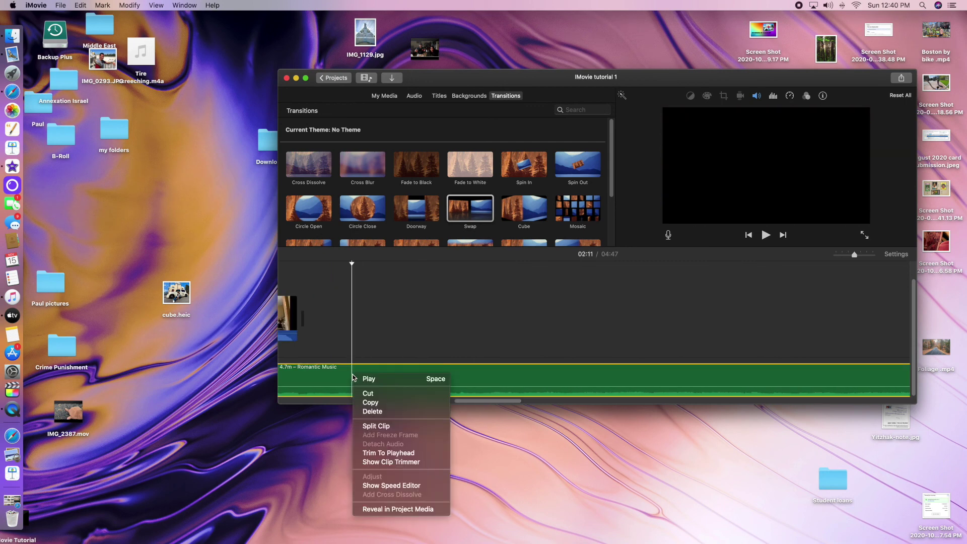
pyautogui.click(378, 426)
pyautogui.click(413, 383)
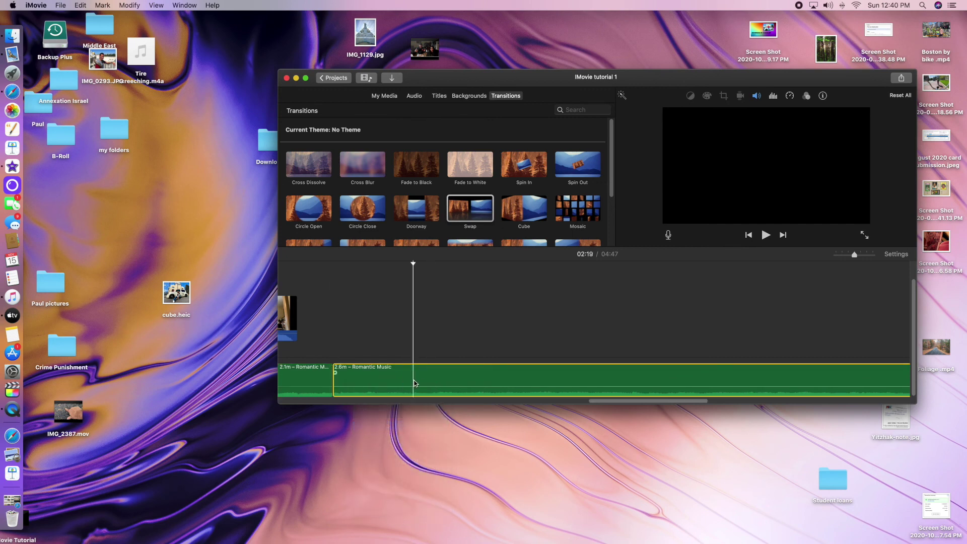
pyautogui.press('Delete')
# Add a Fade to Black transition at the end of the last video clip
pyautogui.moveTo(756, 400); pyautogui.dragTo(658, 401)
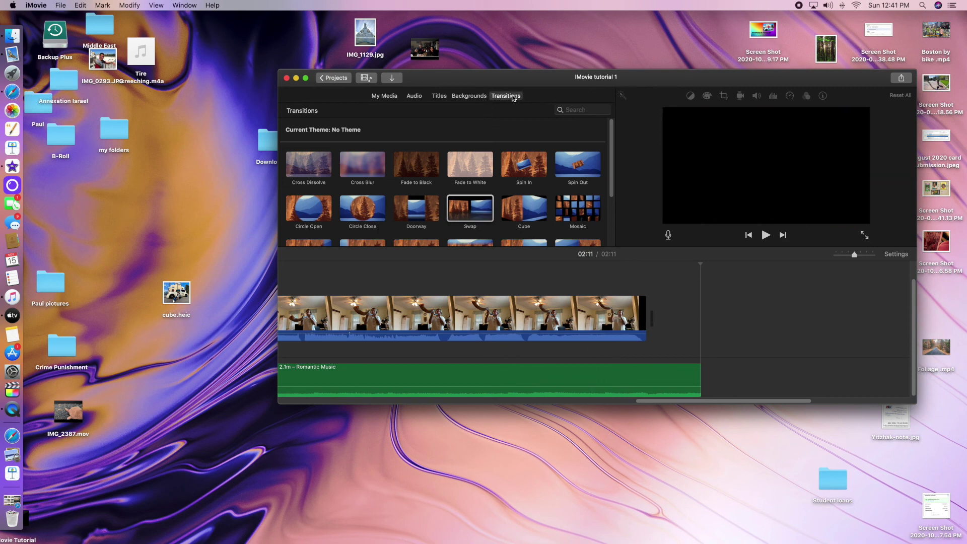
pyautogui.click(422, 175)
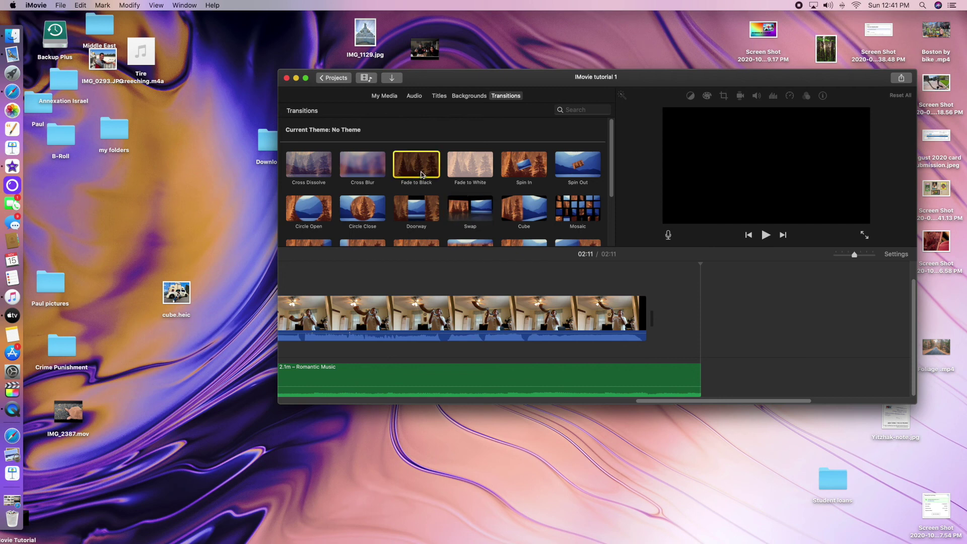
pyautogui.click(374, 170)
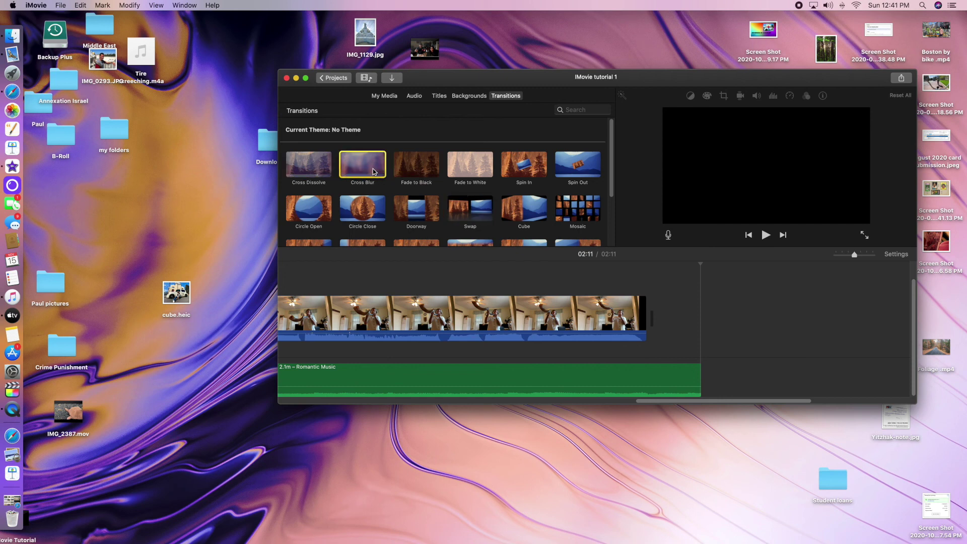
pyautogui.click(415, 166)
pyautogui.moveTo(443, 173); pyautogui.dragTo(639, 321)
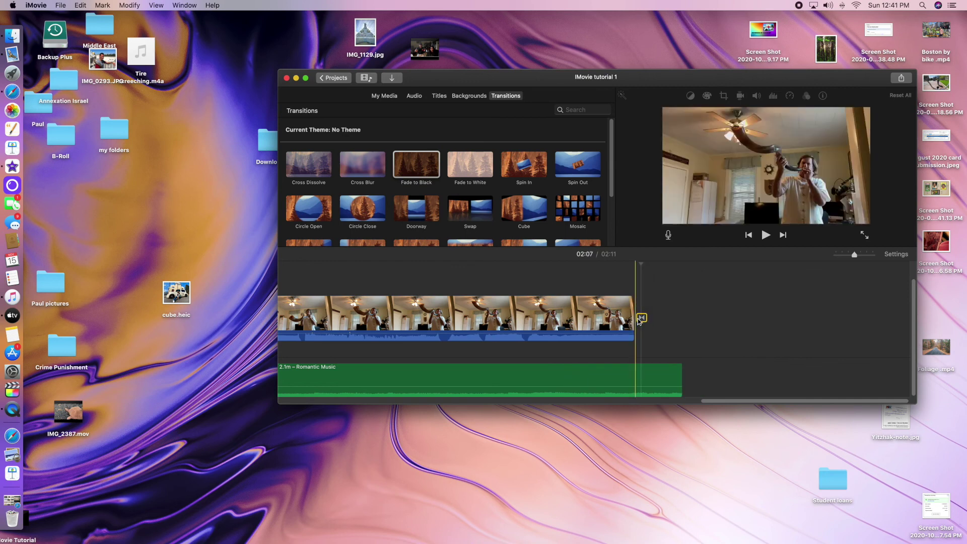
# Trim the end of the Romantic Music track back to 02:07, just past the closing Fade to Black transition
pyautogui.moveTo(681, 386); pyautogui.dragTo(651, 385)
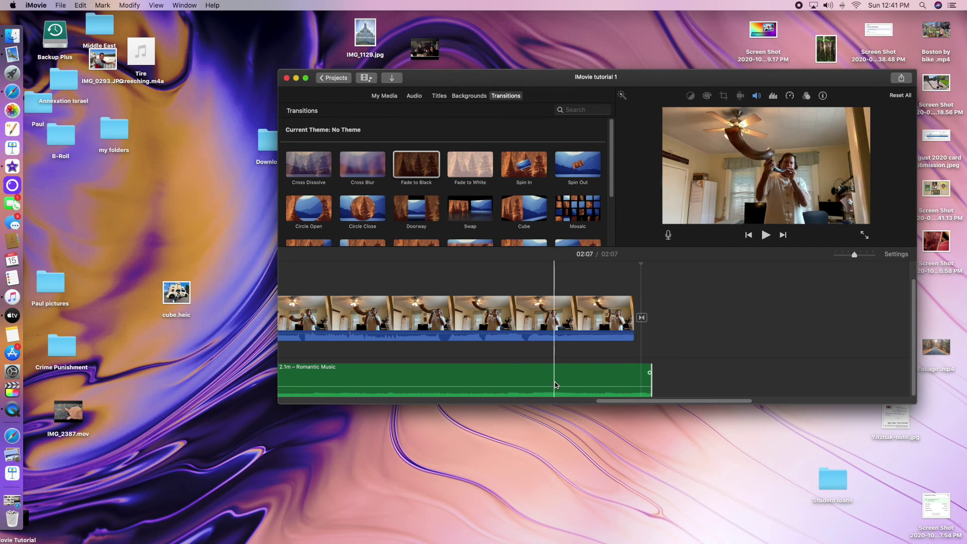
pyautogui.moveTo(674, 401); pyautogui.dragTo(292, 395)
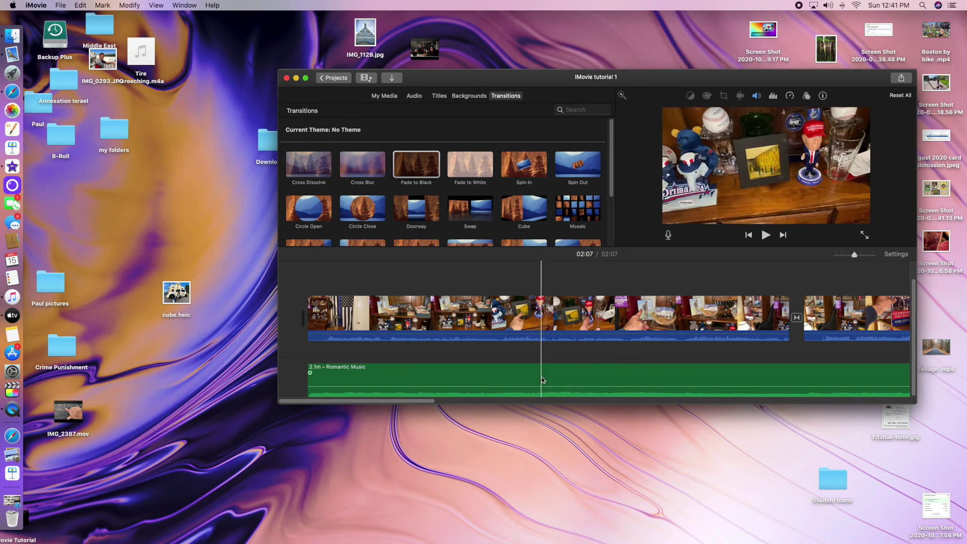
pyautogui.moveTo(402, 402); pyautogui.dragTo(534, 412)
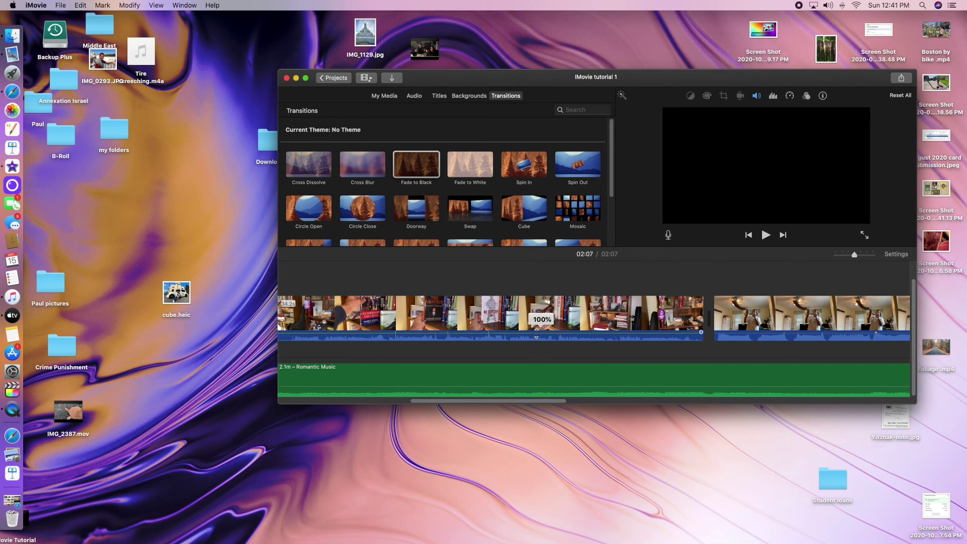
pyautogui.moveTo(536, 331); pyautogui.dragTo(537, 334)
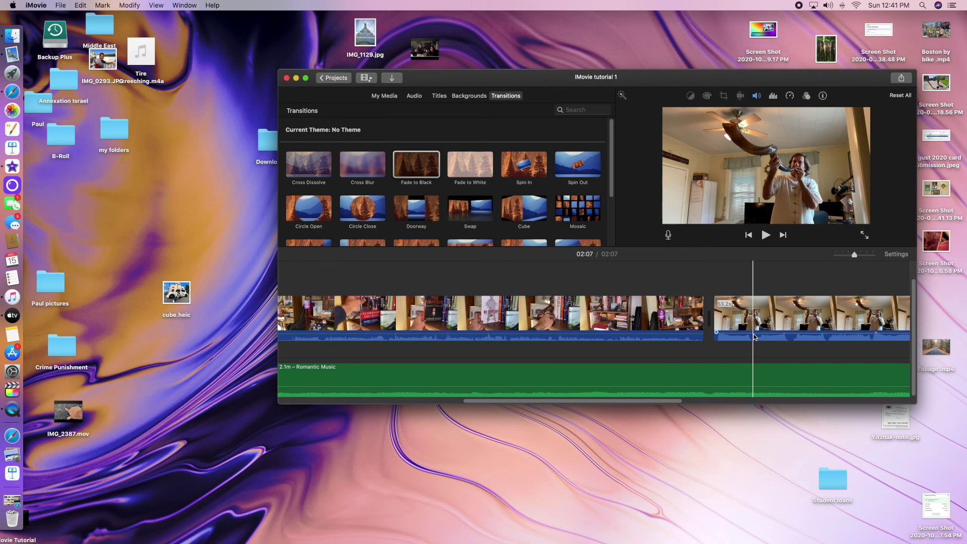
pyautogui.moveTo(754, 333); pyautogui.dragTo(754, 334)
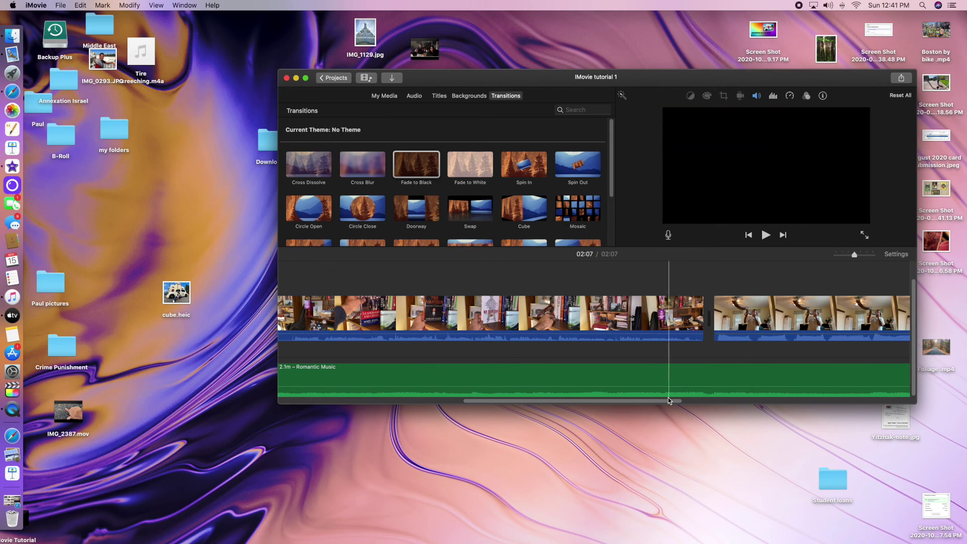
pyautogui.moveTo(666, 401); pyautogui.dragTo(904, 404)
# Add long audio fade-outs to the last video clip and the Romantic Music track, and play the ending
pyautogui.click(707, 353)
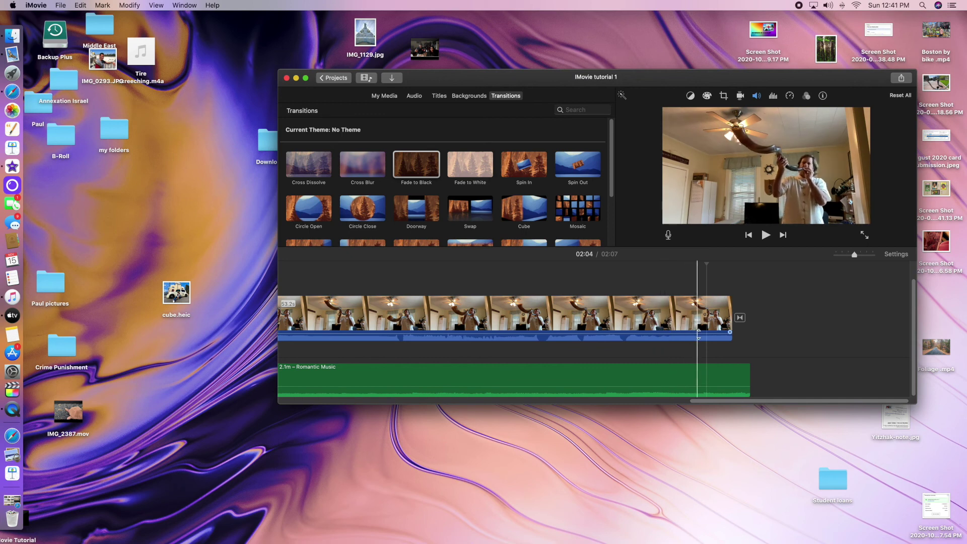
pyautogui.moveTo(728, 332); pyautogui.dragTo(557, 332)
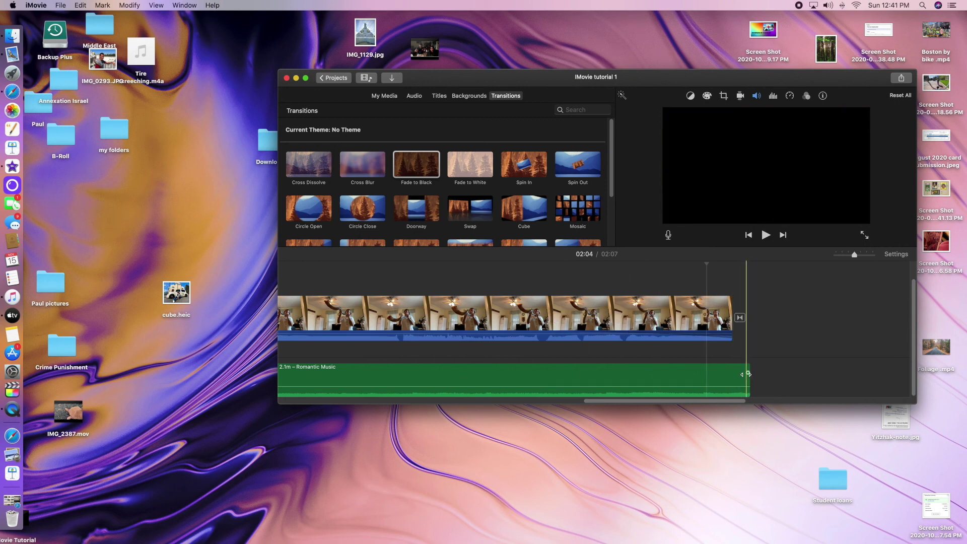
pyautogui.moveTo(742, 374); pyautogui.dragTo(496, 372)
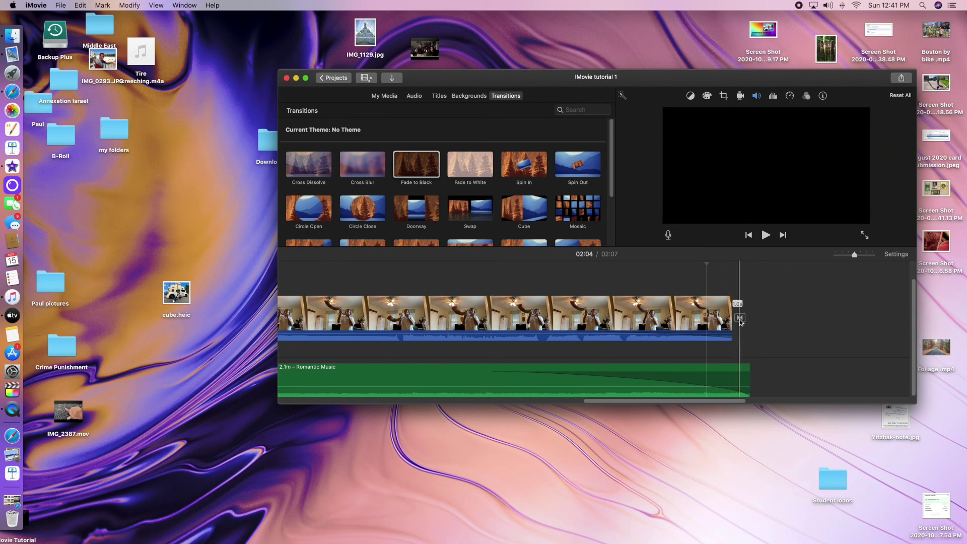
pyautogui.click(542, 337)
pyautogui.press('space')
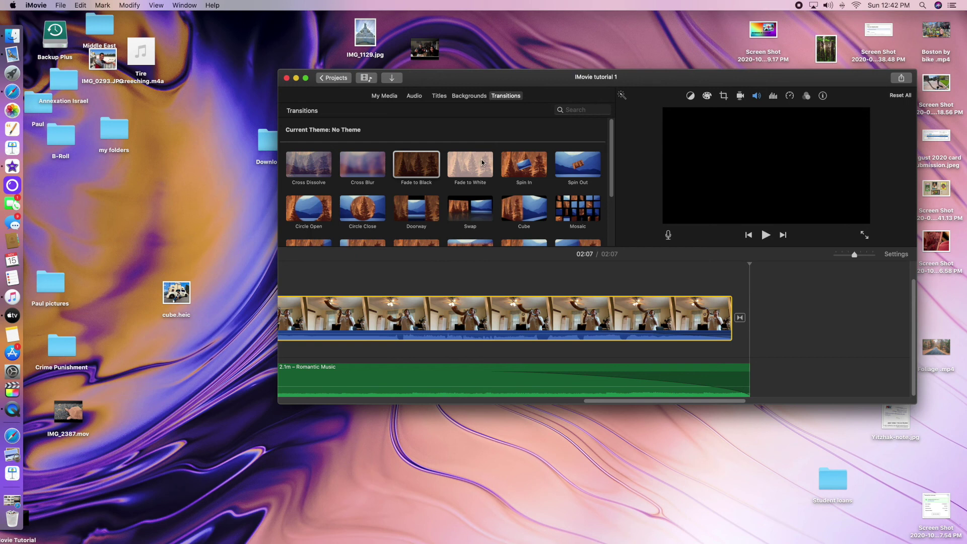
# Add a Sideways Drift title at the end of the movie, after the Fade to Black transition
pyautogui.click(439, 97)
pyautogui.scroll(-5, 483, 151)
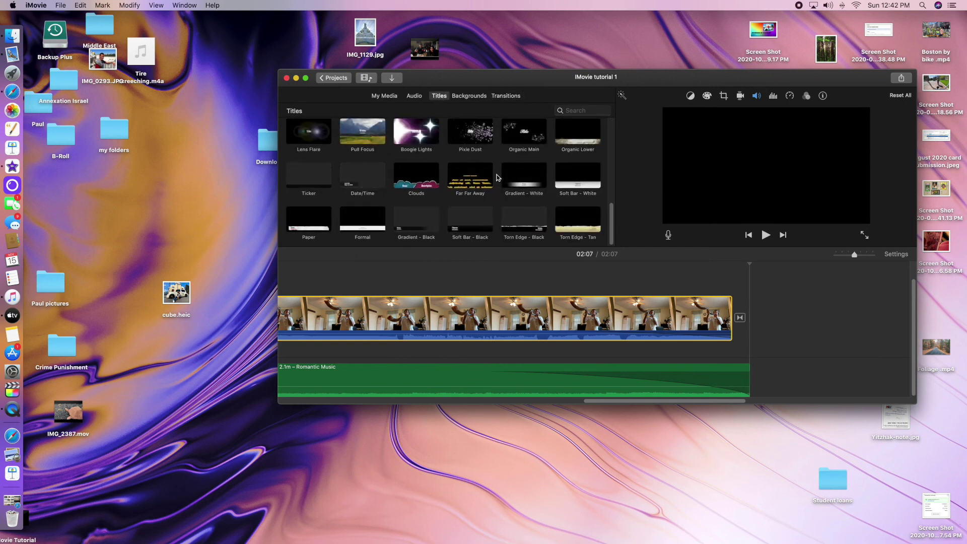
pyautogui.scroll(3, 498, 177)
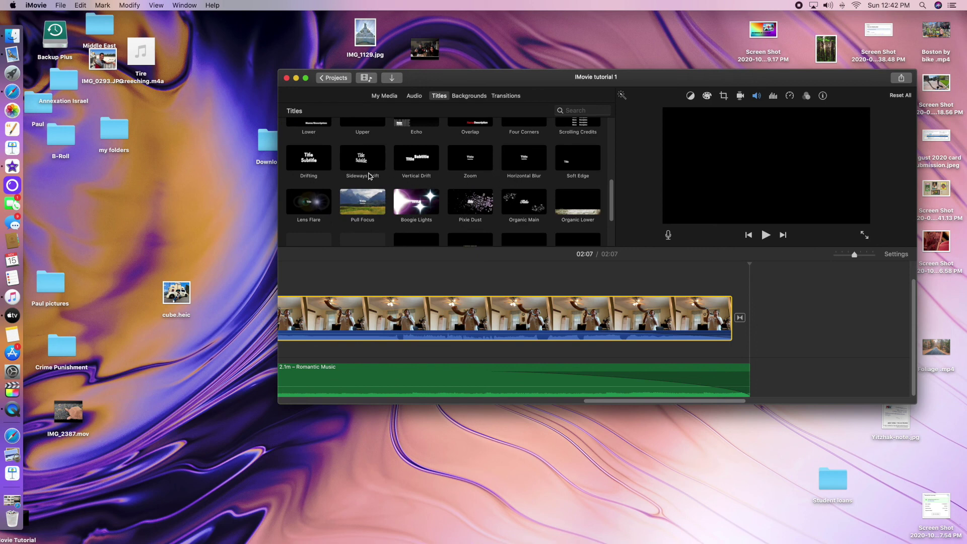
pyautogui.moveTo(368, 164); pyautogui.dragTo(758, 310)
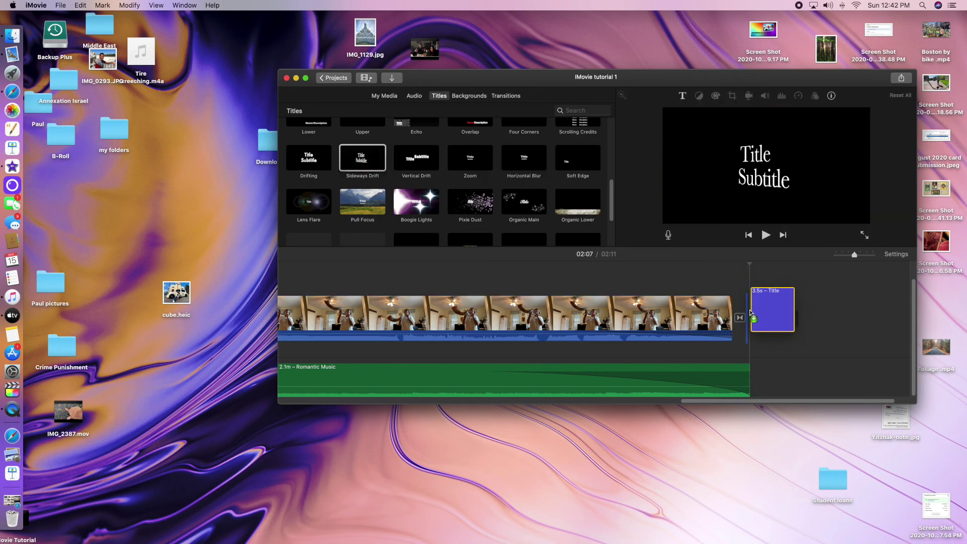
# Set the closing title's text to "Thanks" with the subtitle "For watching", and play the ending
pyautogui.doubleClick(770, 164)
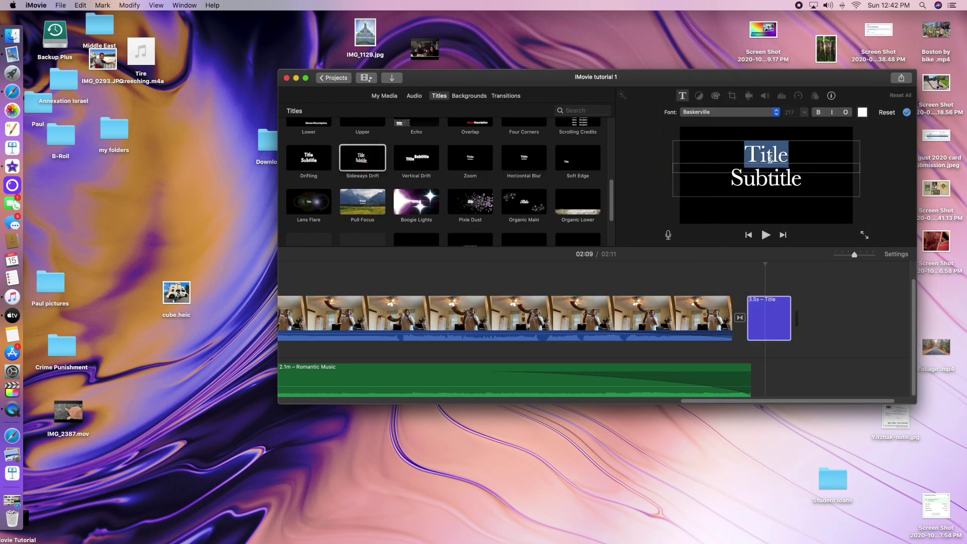
pyautogui.write('Thanks')
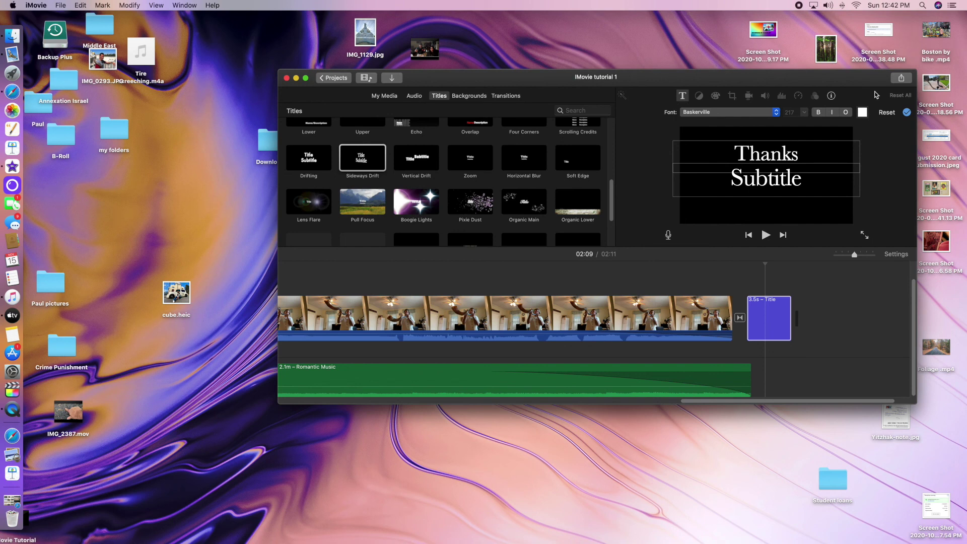
pyautogui.doubleClick(773, 183)
pyautogui.write('For watching')
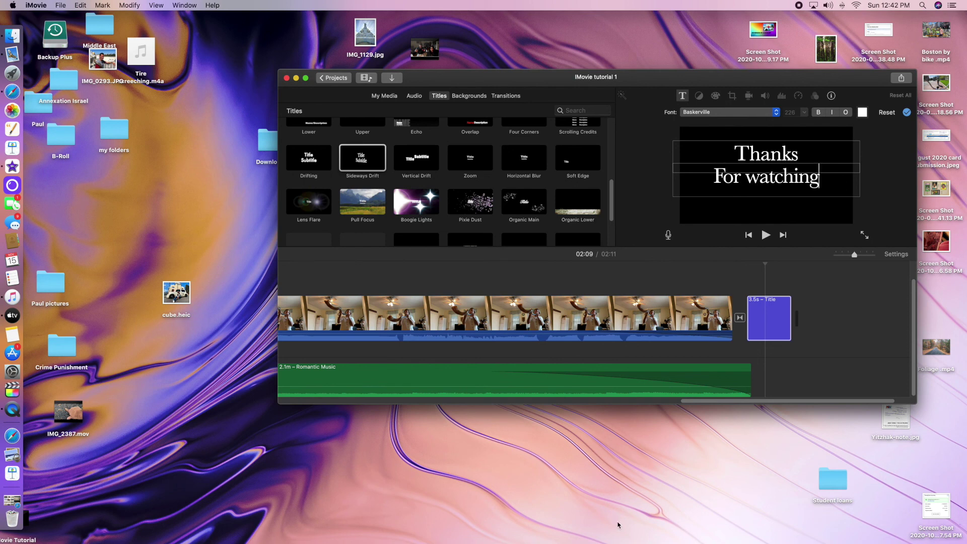
pyautogui.click(709, 280)
pyautogui.press('space')
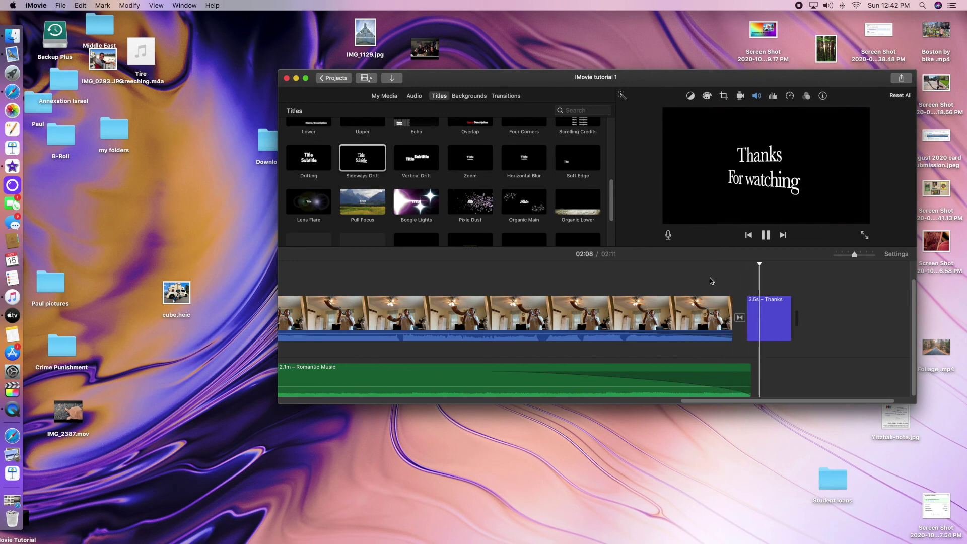
pyautogui.press('space')
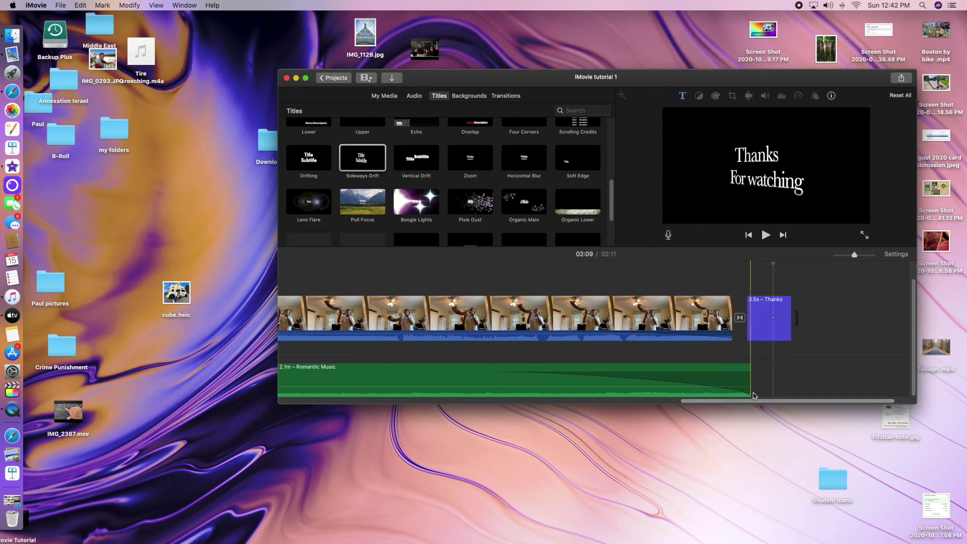
# Extend the Romantic Music track to the end of the closing title and play the ending
pyautogui.moveTo(750, 381); pyautogui.dragTo(790, 380)
pyautogui.moveTo(735, 401); pyautogui.dragTo(774, 400)
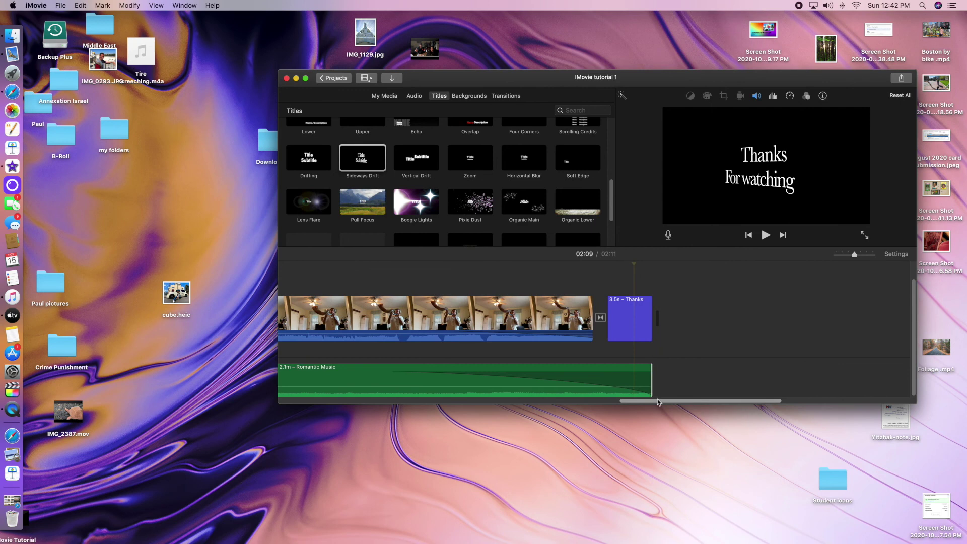
pyautogui.click(550, 385)
pyautogui.press('space')
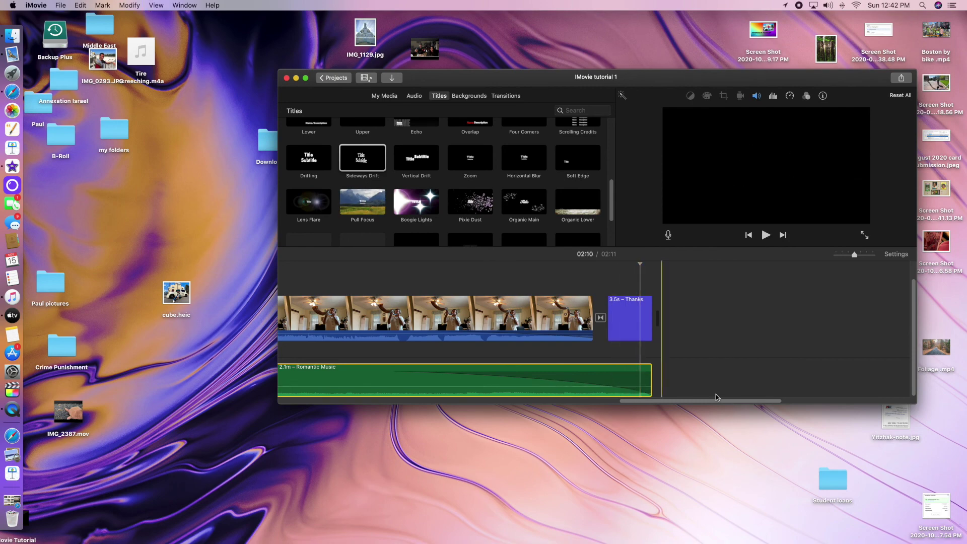
# Insert a Boogie Lights title at the start of the movie, before the first video clip
pyautogui.scroll(8, 491, 166)
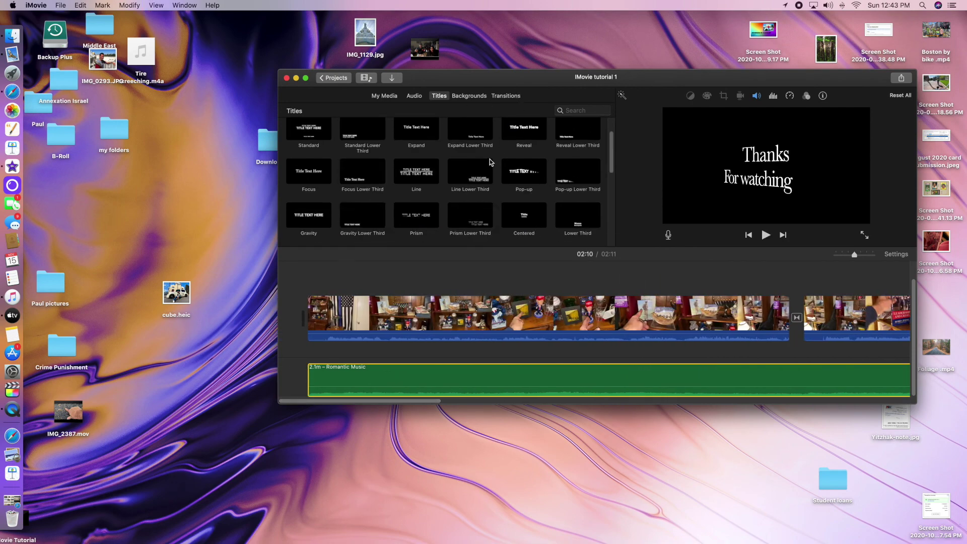
pyautogui.scroll(-10, 376, 187)
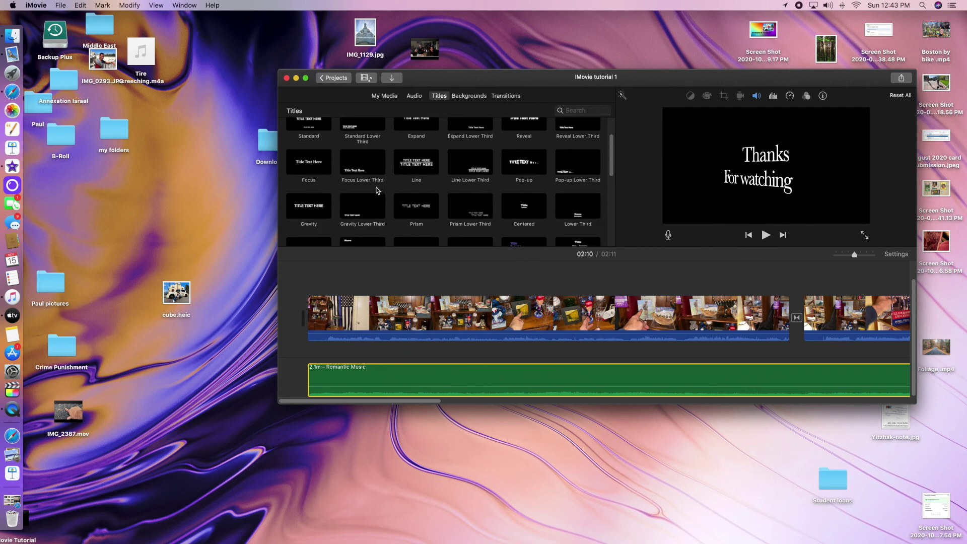
pyautogui.moveTo(416, 154); pyautogui.dragTo(285, 324)
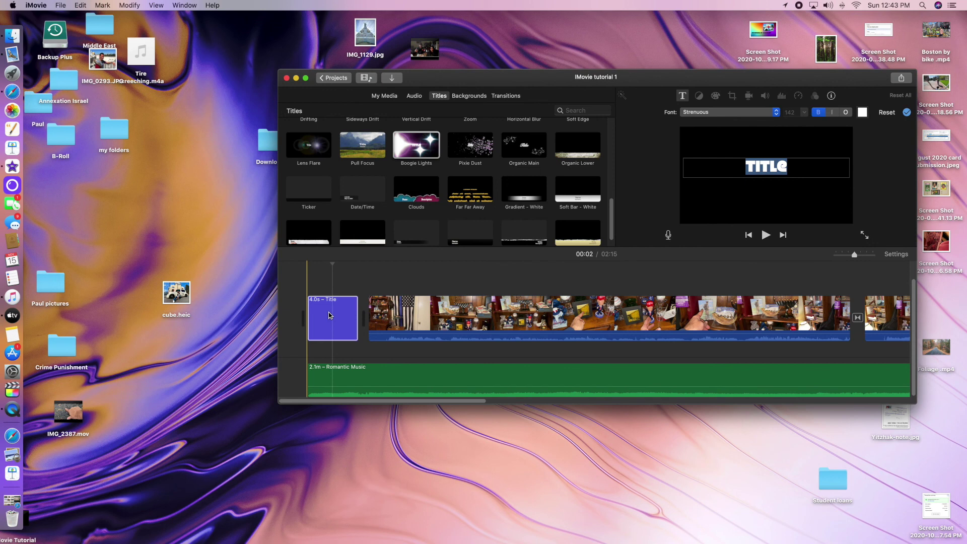
# Set the opening title's text to "IMOVIE" and play the movie from the start into the first clip
pyautogui.press('BackSpace')
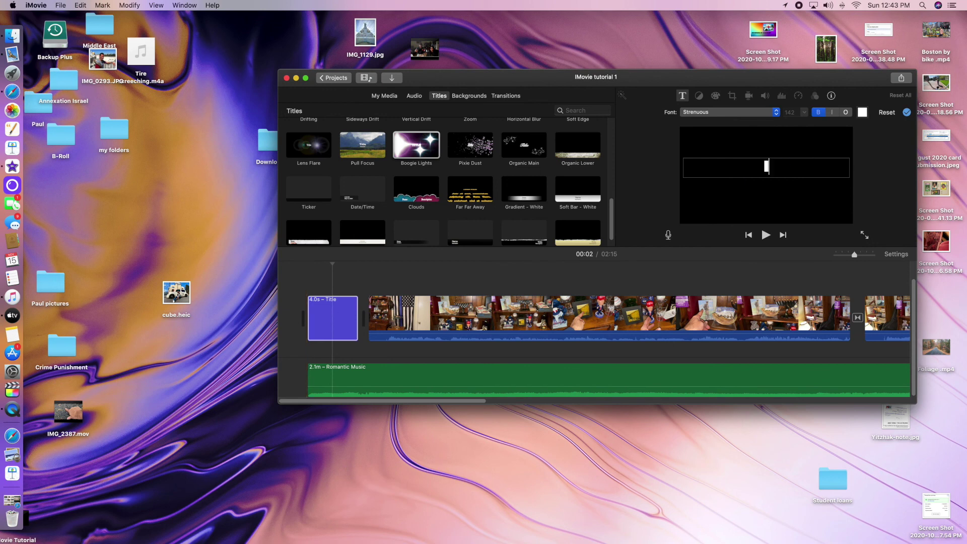
pyautogui.write('IMOVIE')
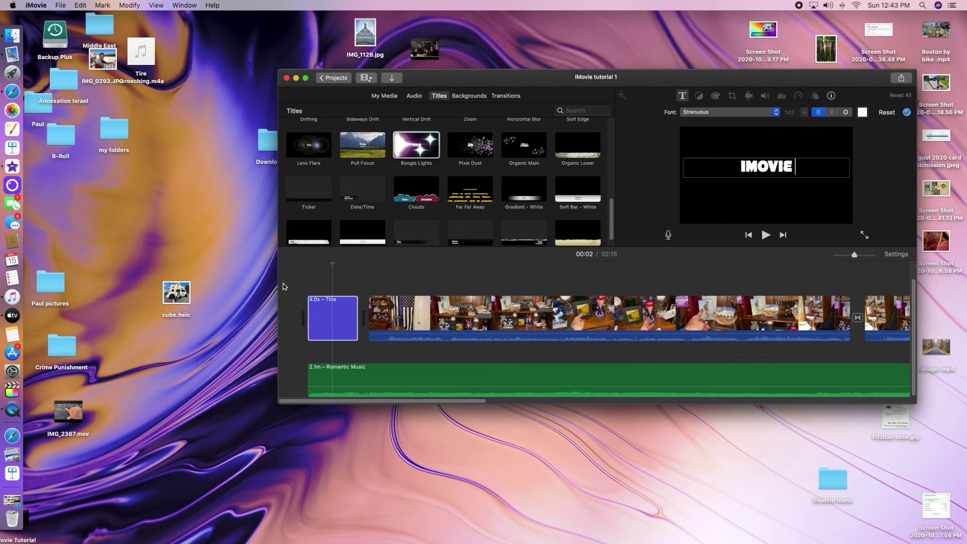
pyautogui.click(305, 287)
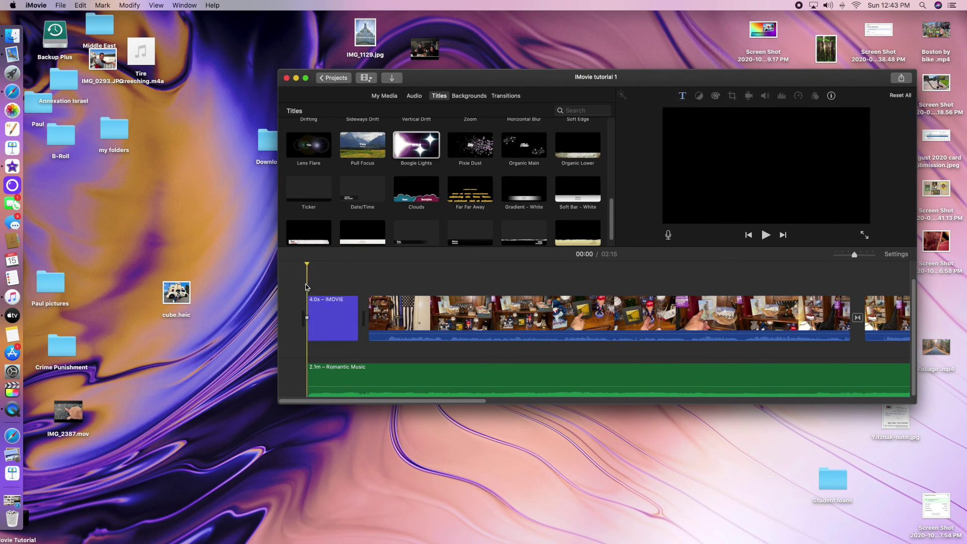
pyautogui.press('space')
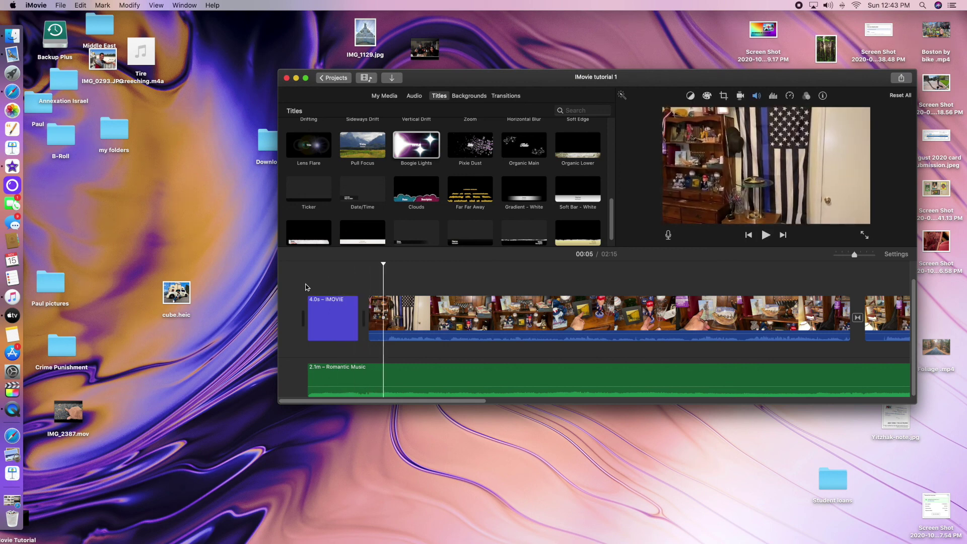
pyautogui.press('space')
# Add a Doorway transition between the opening title and the first video clip, and play the movie across it
pyautogui.click(496, 96)
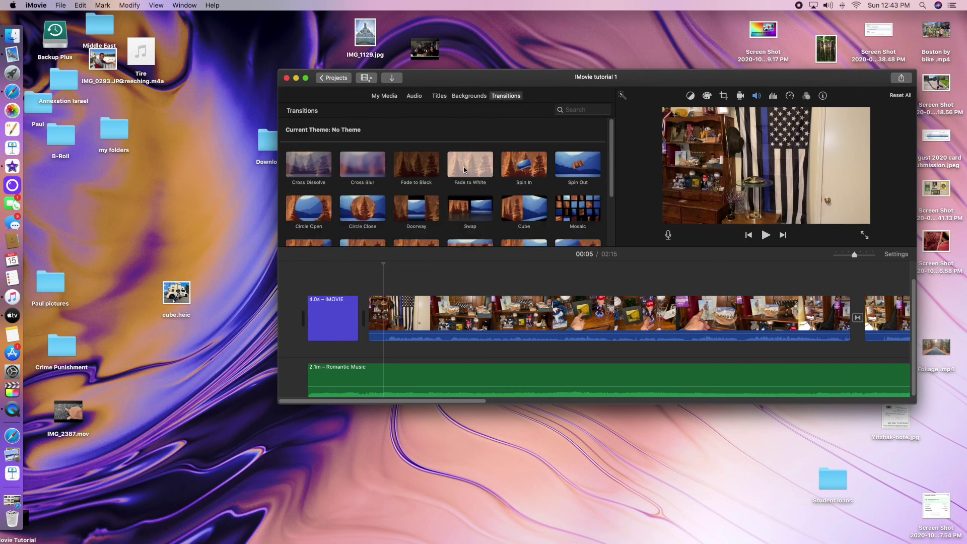
pyautogui.moveTo(417, 215); pyautogui.dragTo(363, 317)
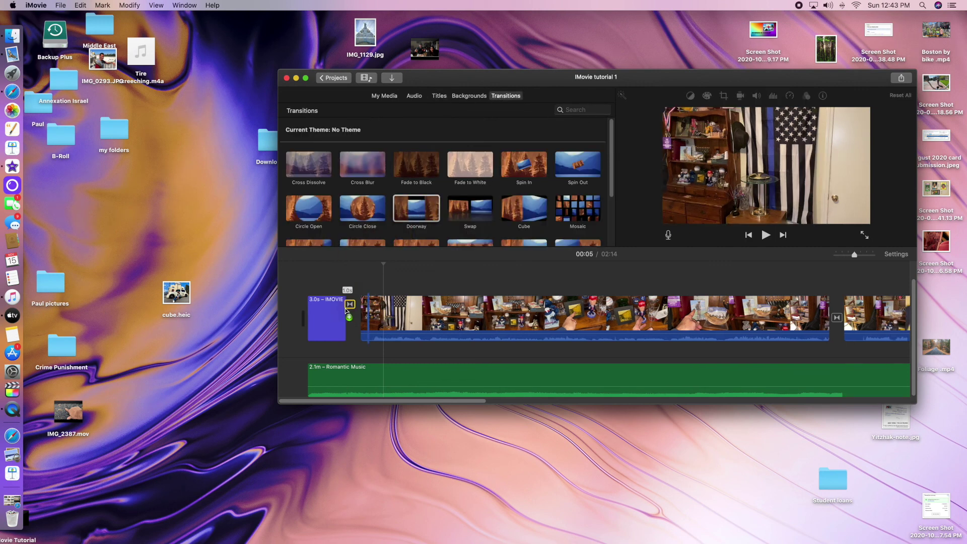
pyautogui.click(335, 366)
pyautogui.press('space')
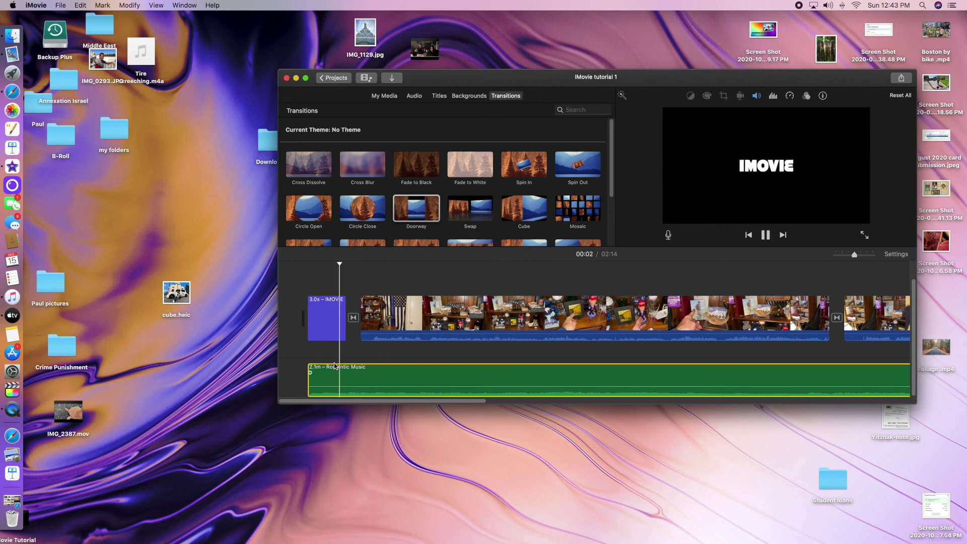
pyautogui.press('space')
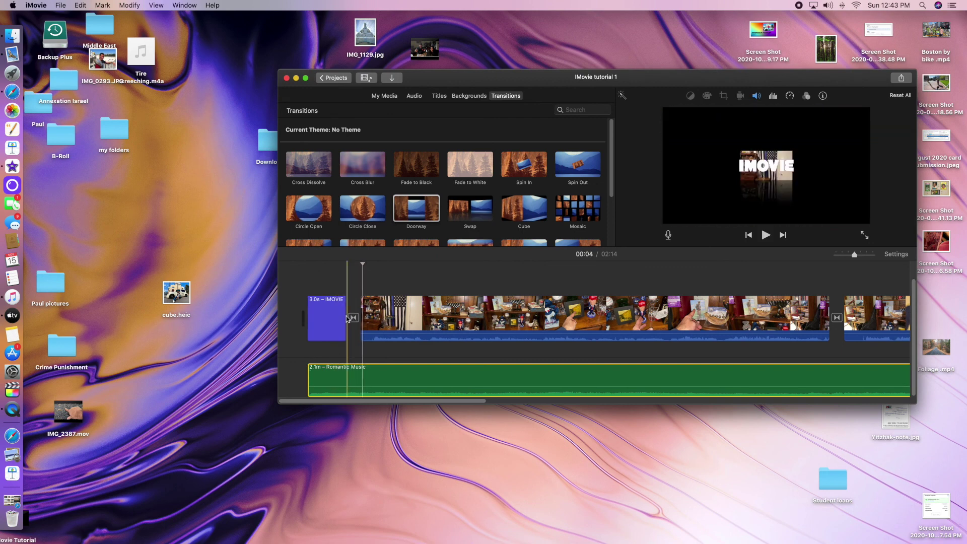
# Try to set the Doorway transition's duration to 2.0 s, and play the movie from the opening title
pyautogui.click(353, 318)
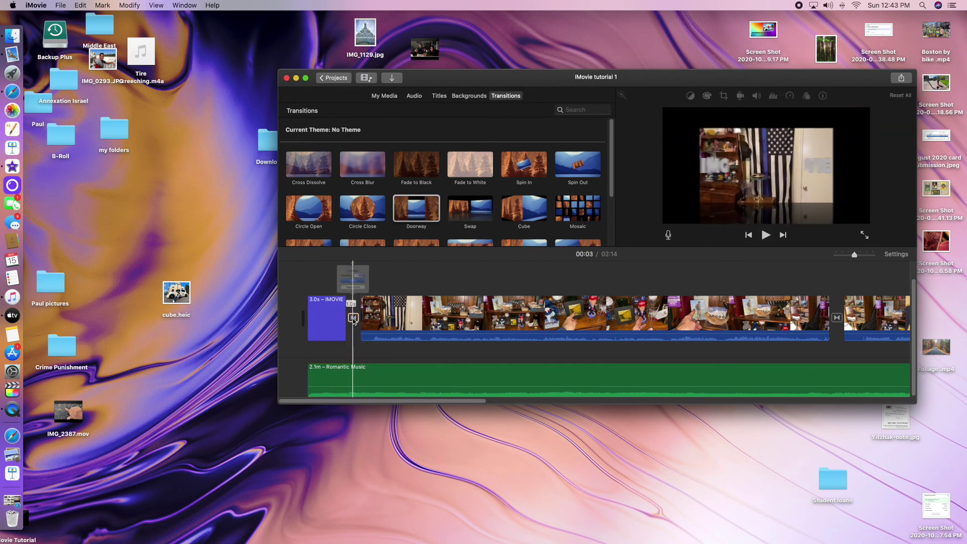
pyautogui.doubleClick(353, 317)
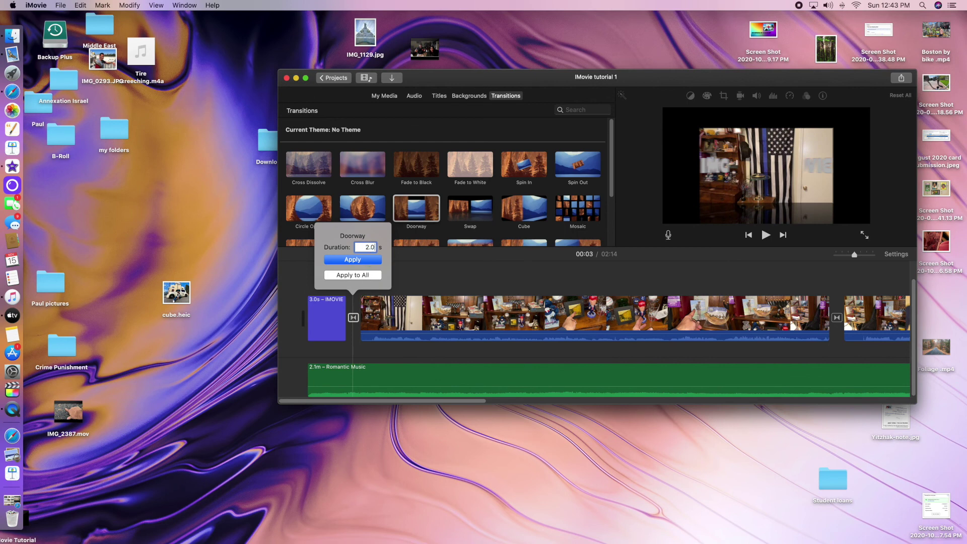
pyautogui.click(350, 261)
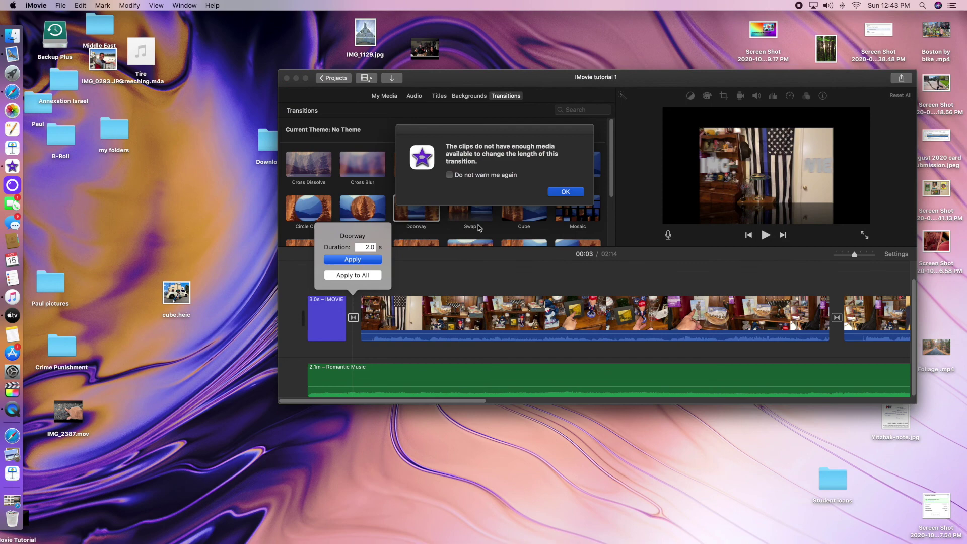
pyautogui.click(566, 192)
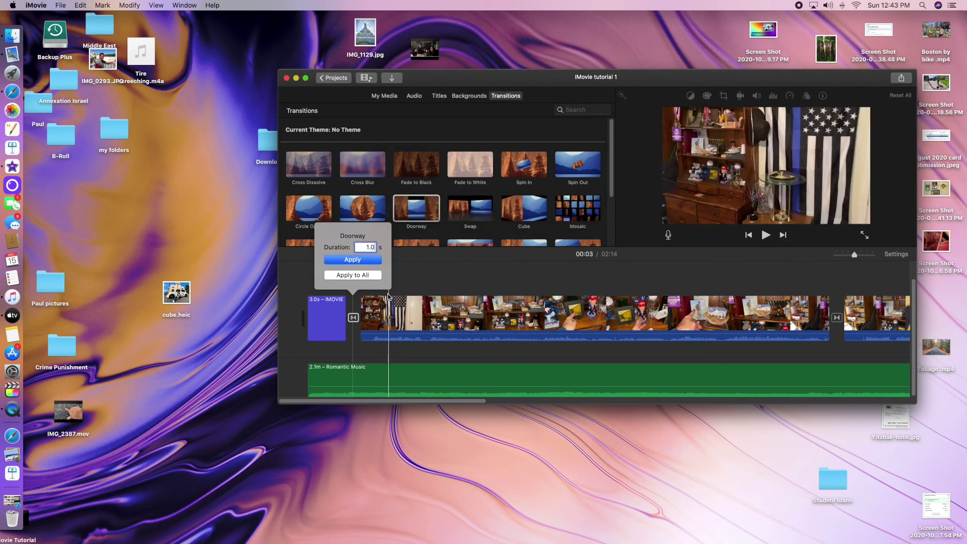
pyautogui.click(340, 318)
pyautogui.press('space')
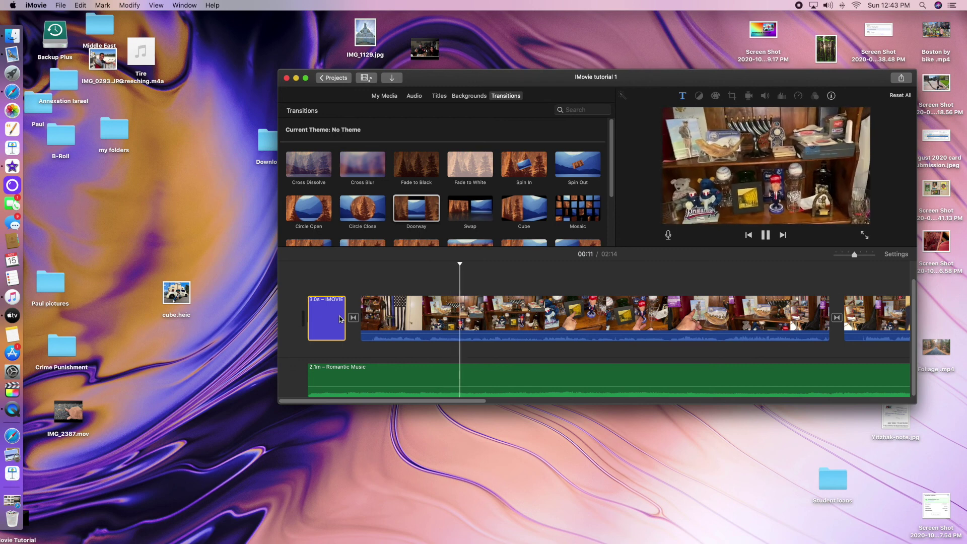
# Play the first video clip around its middle, up to the shot of the framed picture on the shelf
pyautogui.press('space')
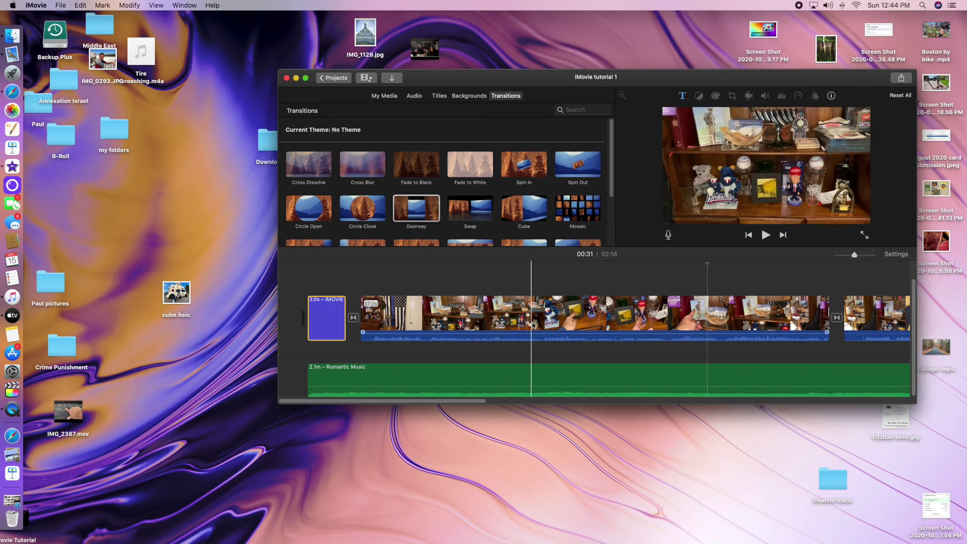
pyautogui.click(567, 321)
pyautogui.press('space')
pyautogui.press('space')
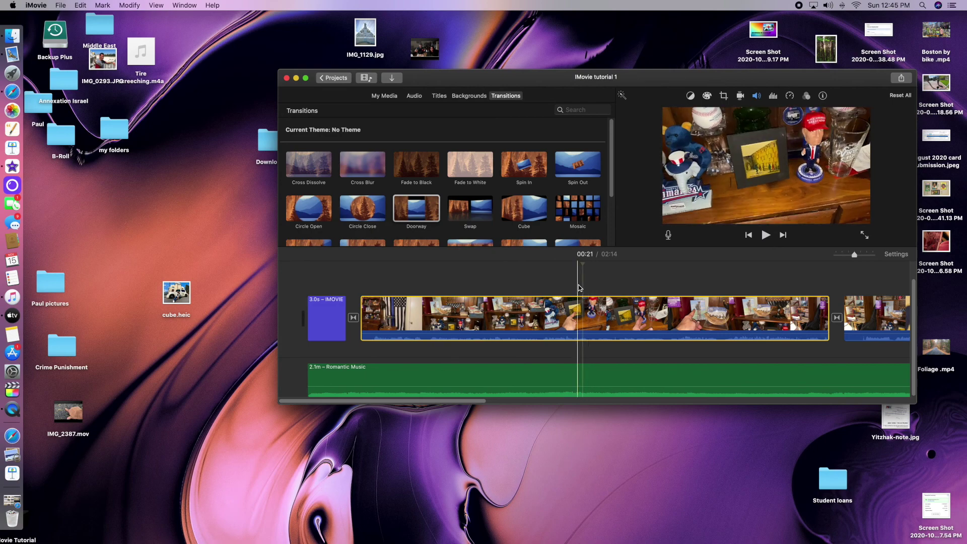
# Switch to Safari, search Google Images for "western wall", and open the Britannica photo's preview
pyautogui.click(13, 92)
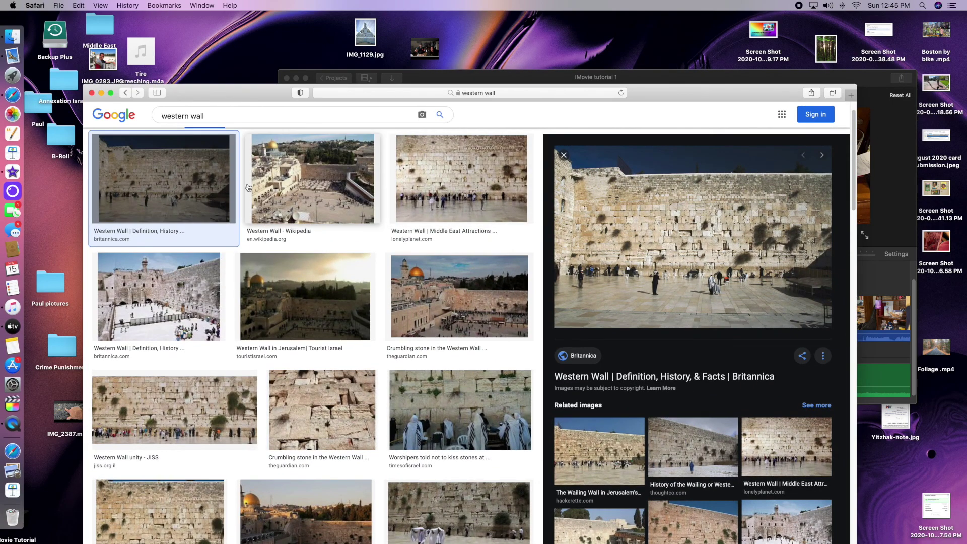
pyautogui.click(438, 93)
pyautogui.press('Return')
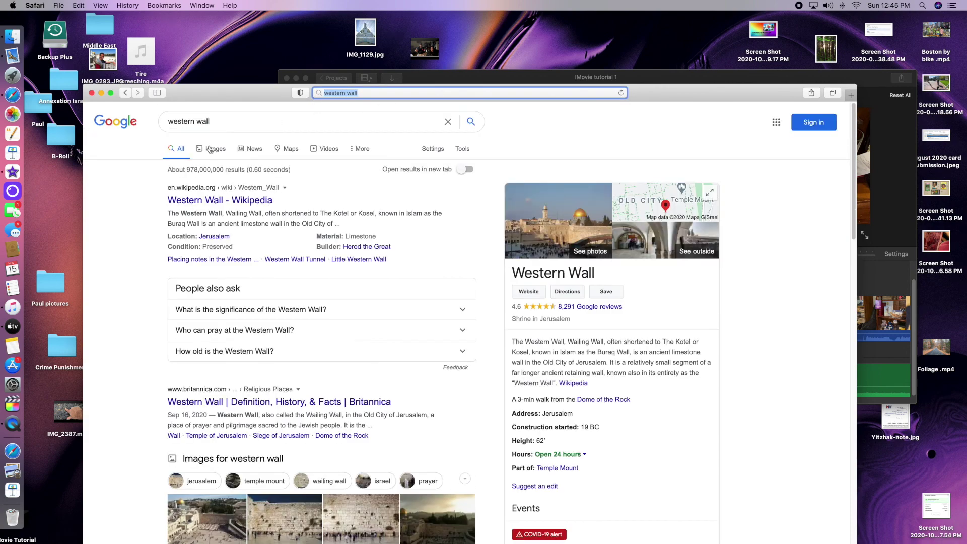
pyautogui.click(220, 149)
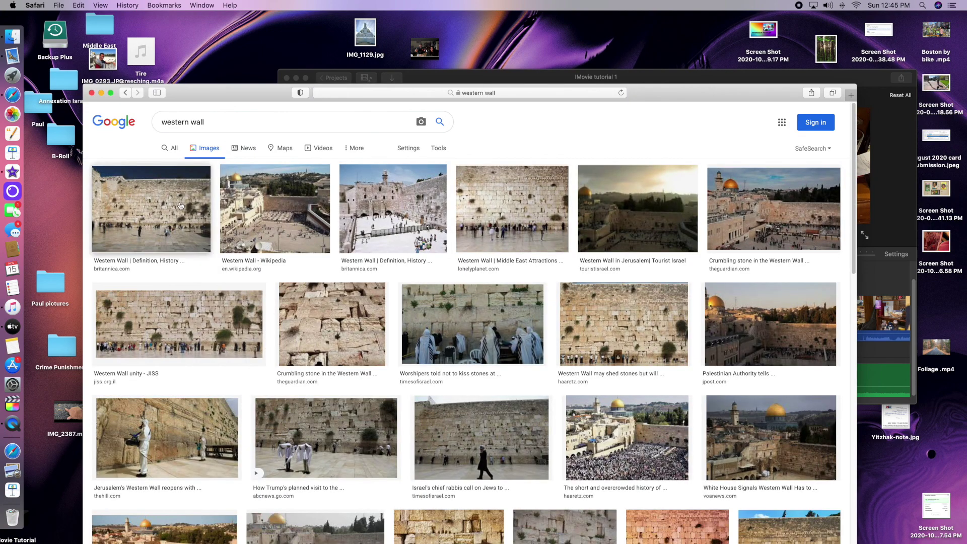
pyautogui.moveTo(181, 207)
pyautogui.mouseDown()
pyautogui.moveTo(483, 109)
pyautogui.moveTo(540, 75)
pyautogui.moveTo(172, 221)
pyautogui.moveTo(175, 208)
pyautogui.mouseUp()
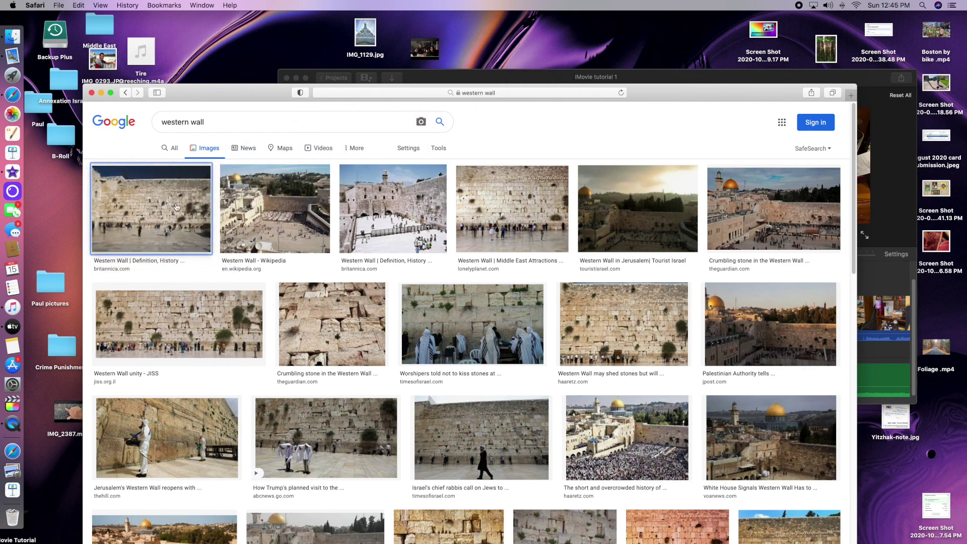
pyautogui.click(176, 206)
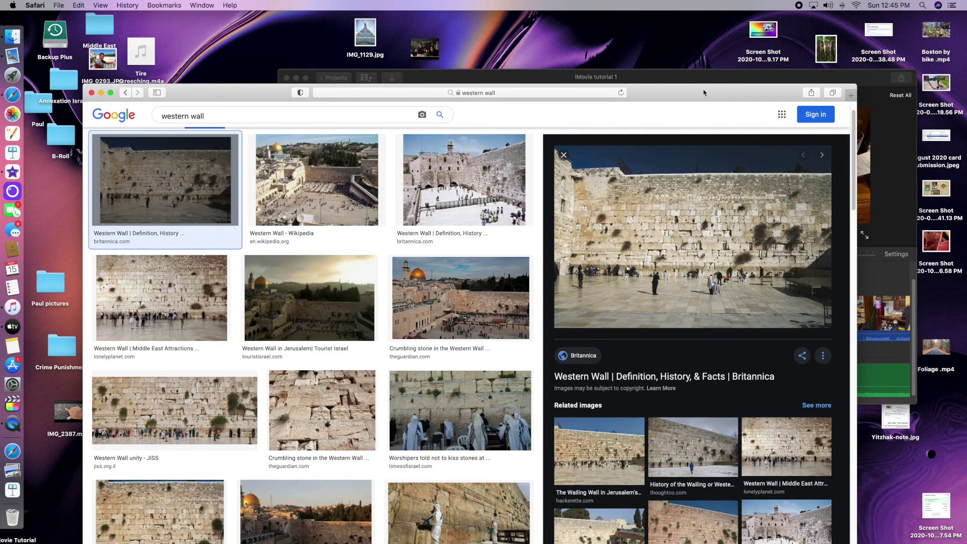
# Move the browser and iMovie windows aside and save the Britannica Western Wall photo onto the desktop
pyautogui.moveTo(705, 90); pyautogui.dragTo(529, 121)
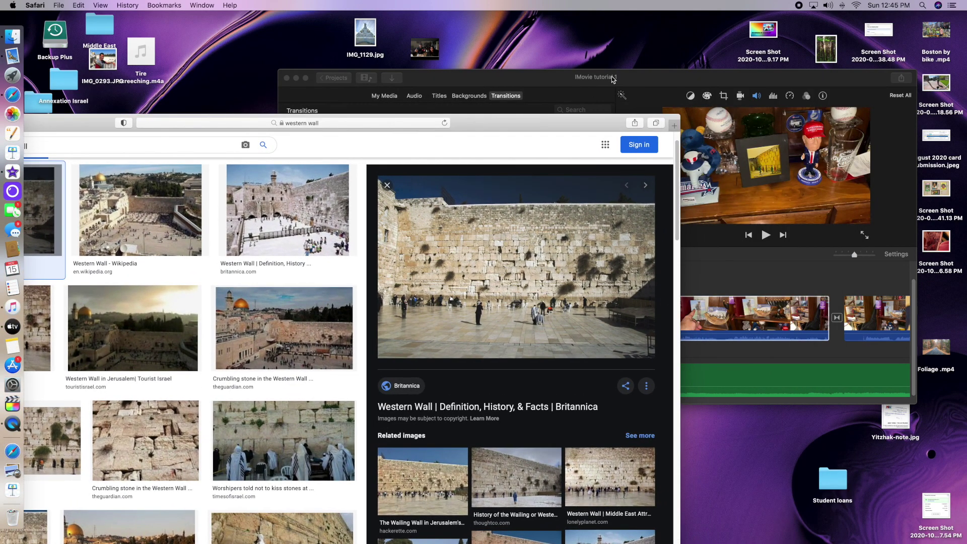
pyautogui.moveTo(528, 78); pyautogui.dragTo(267, 87)
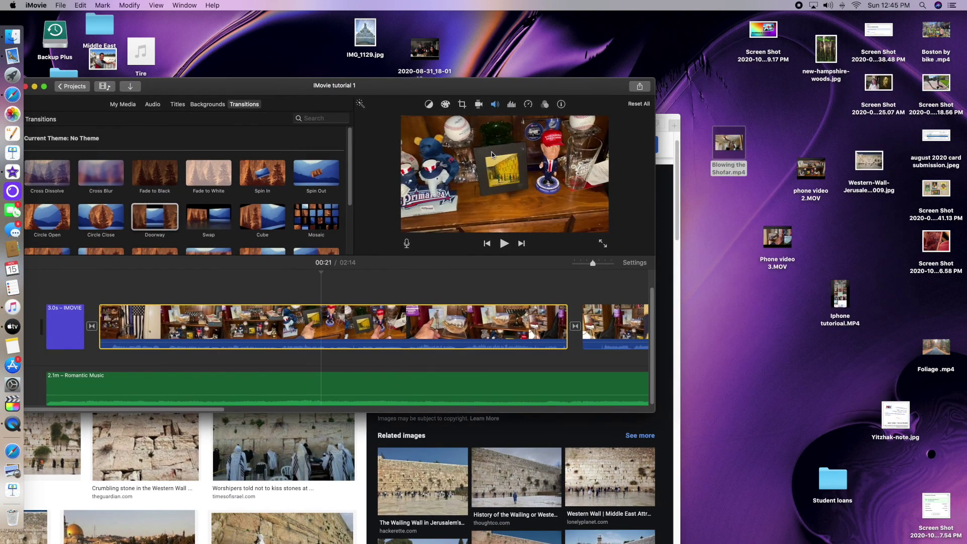
pyautogui.click(667, 147)
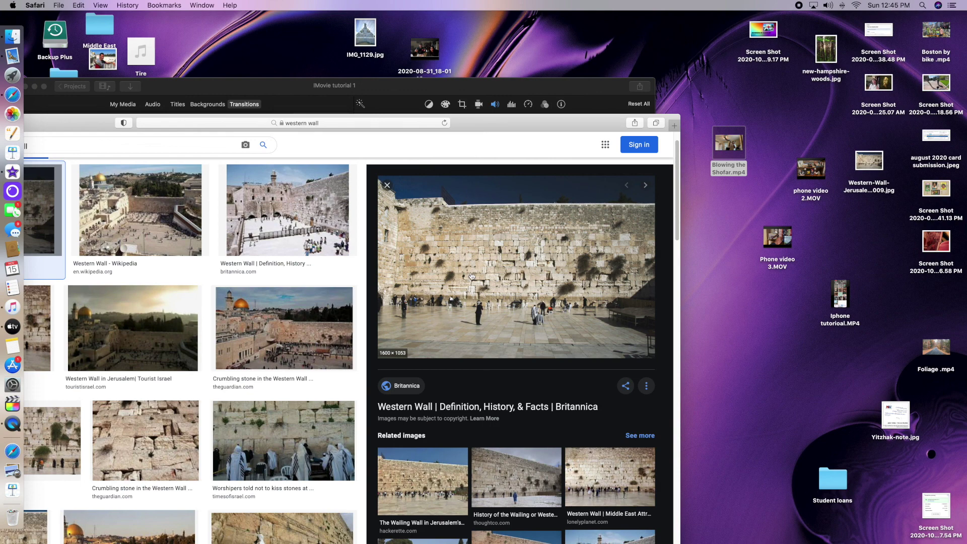
pyautogui.moveTo(476, 272); pyautogui.dragTo(770, 310)
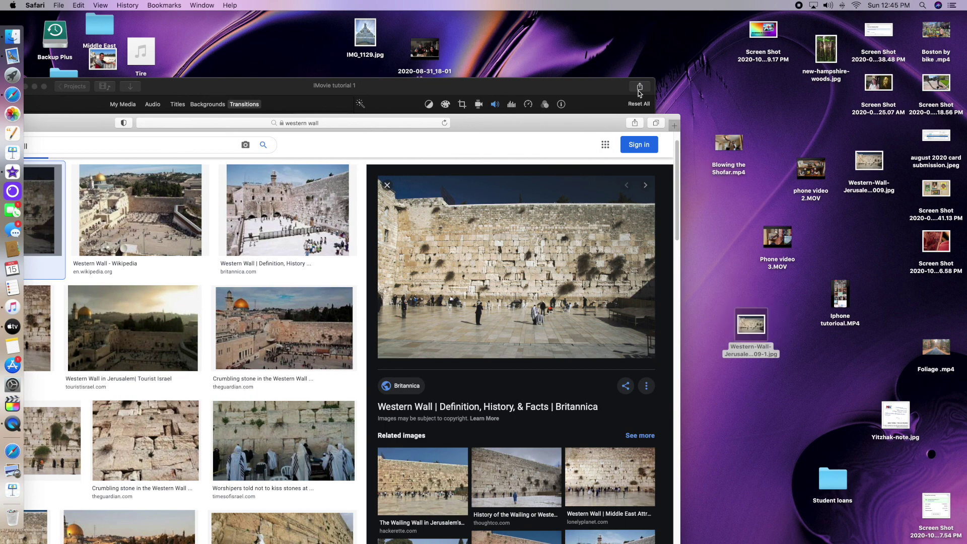
# Place the saved Western Wall photo as a cutaway above the first video clip at about 00:21, and play the movie into it
pyautogui.click(607, 86)
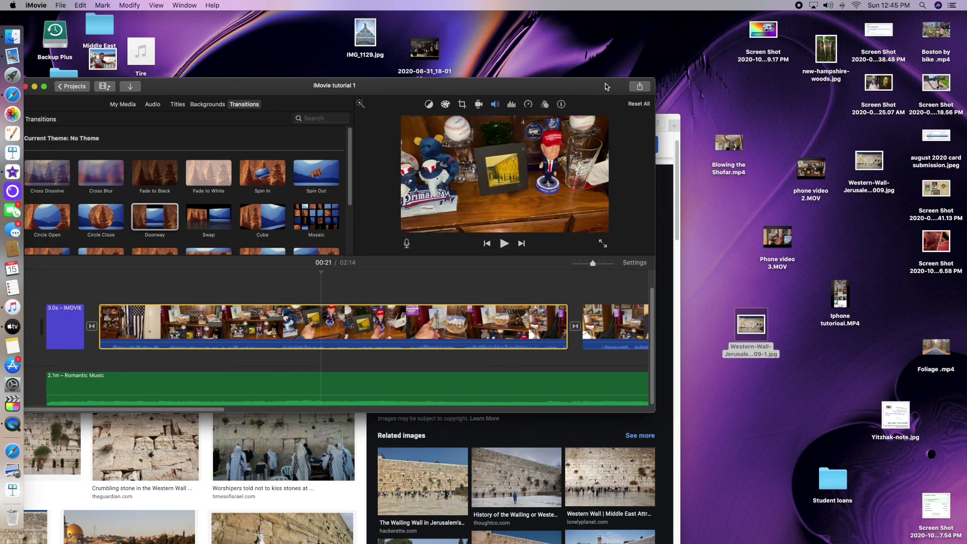
pyautogui.moveTo(759, 330); pyautogui.dragTo(327, 286)
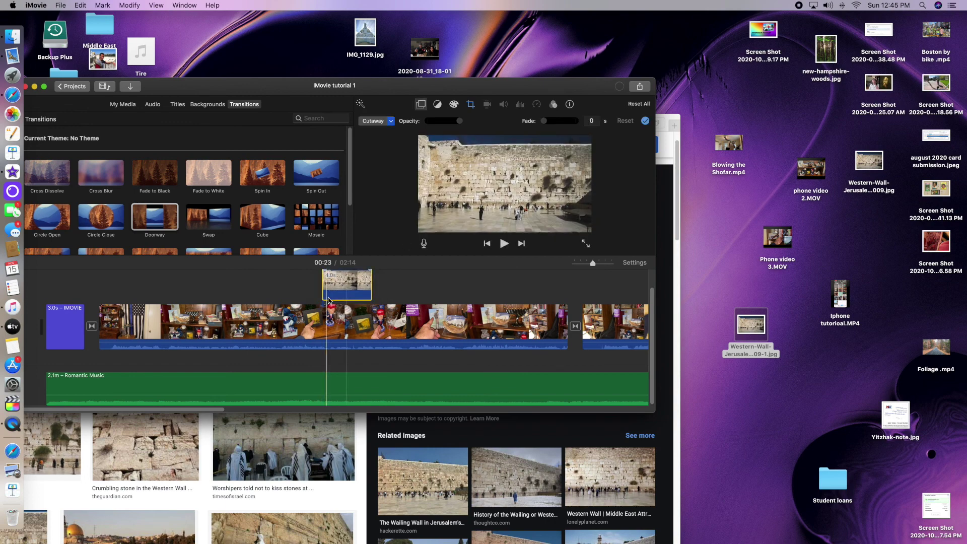
pyautogui.moveTo(597, 86); pyautogui.dragTo(730, 41)
pyautogui.click(421, 252)
pyautogui.press('space')
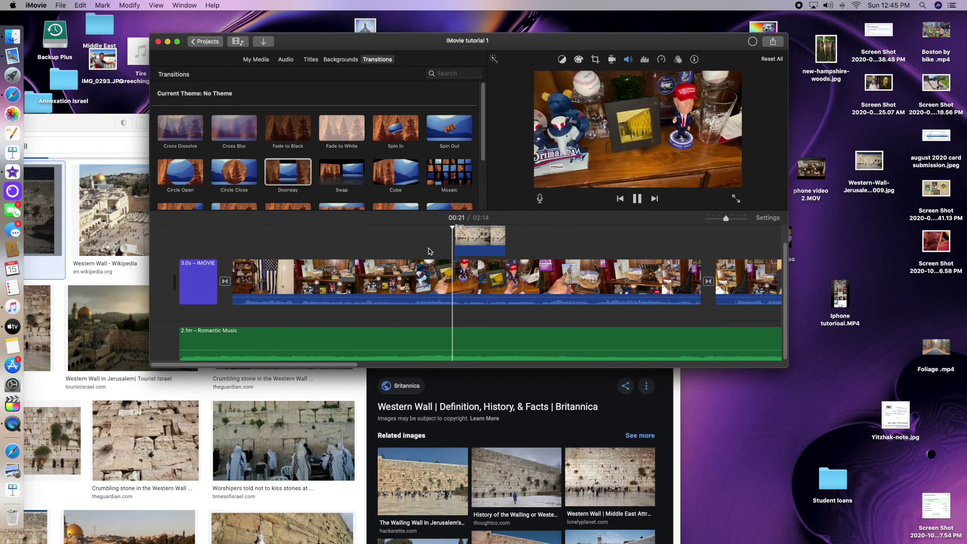
pyautogui.press('space')
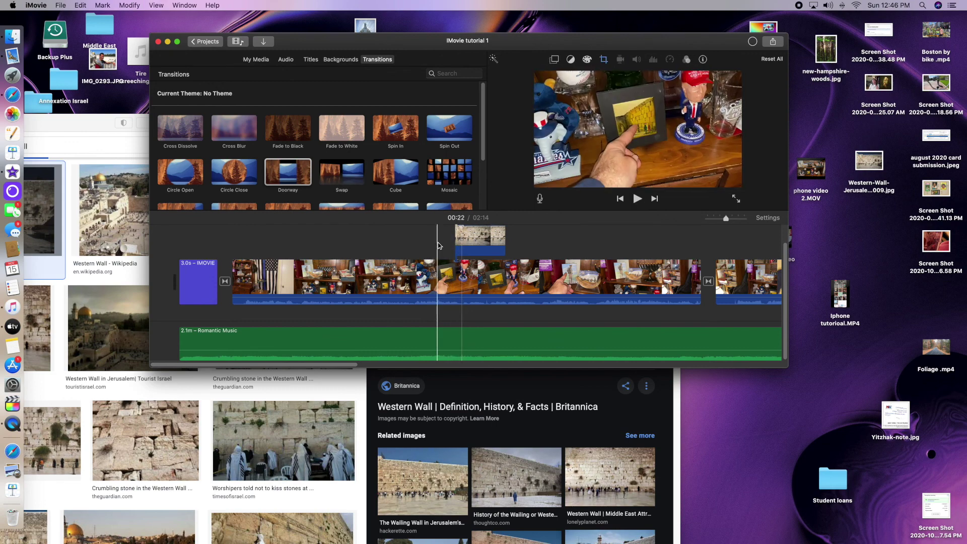
pyautogui.press('space')
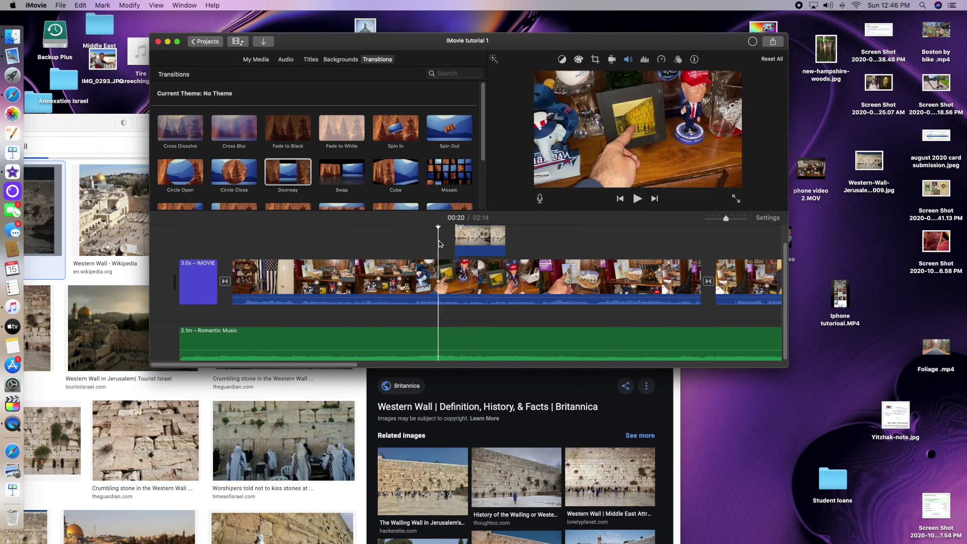
pyautogui.press('space')
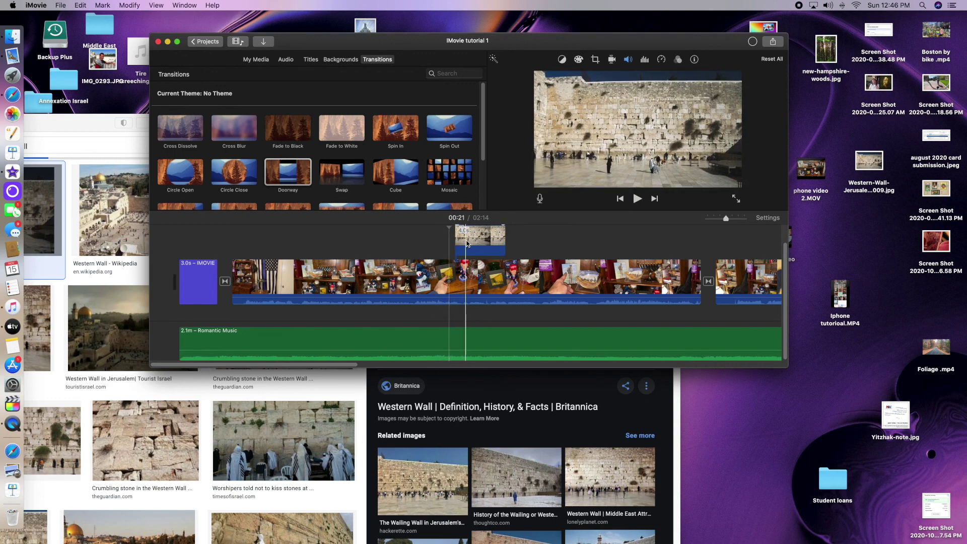
# Shift the Western Wall cutaway slightly earlier above the first clip, starting at about 00:21, and play the movie into it
pyautogui.moveTo(453, 241); pyautogui.dragTo(441, 248)
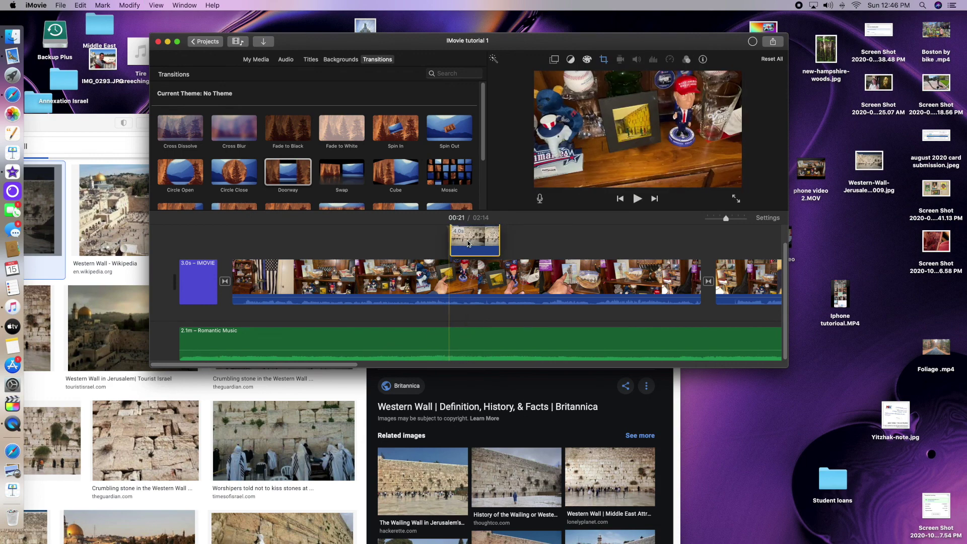
pyautogui.click(442, 247)
pyautogui.press('space')
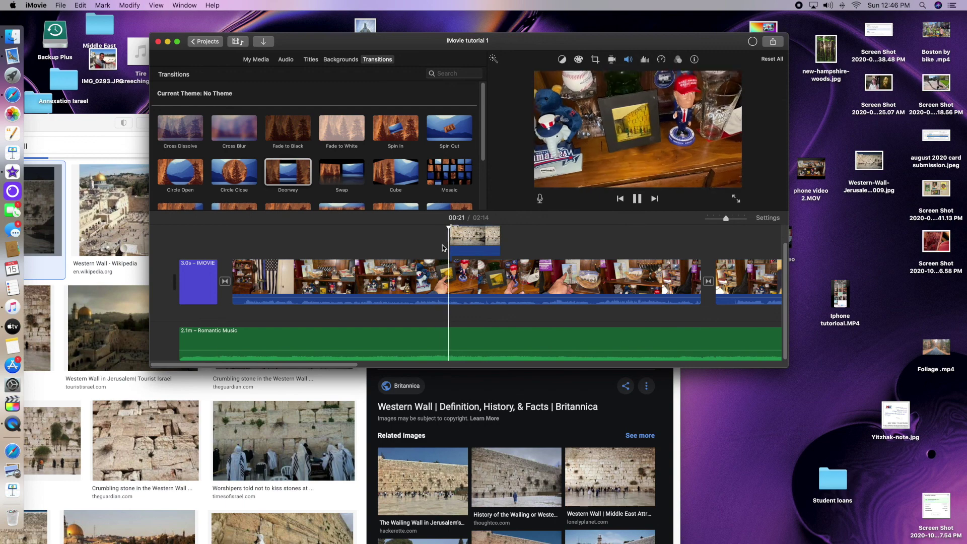
pyautogui.click(488, 240)
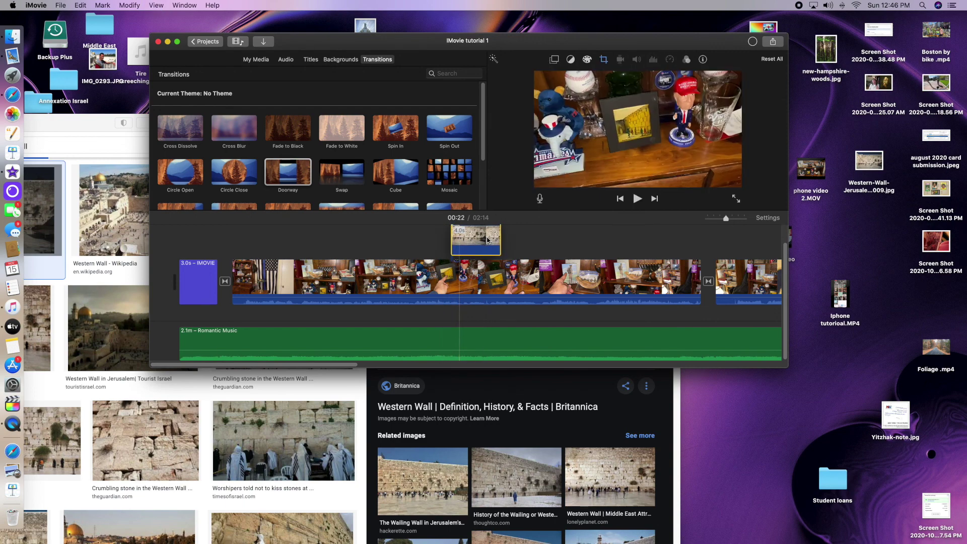
pyautogui.click(487, 240)
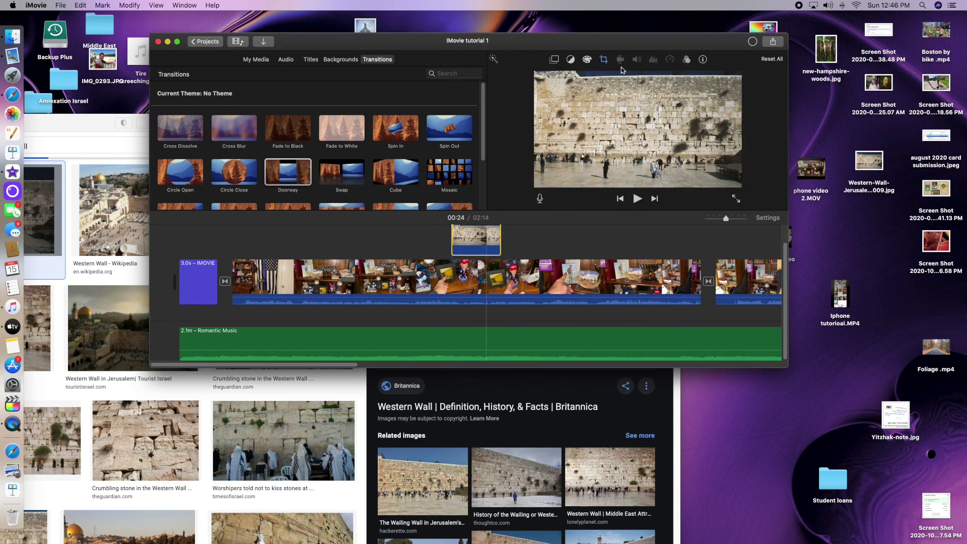
# Open the Western Wall photo's Ken Burns crop settings and play the cutaway to view its zoom effect
pyautogui.scroll(2, 477, 257)
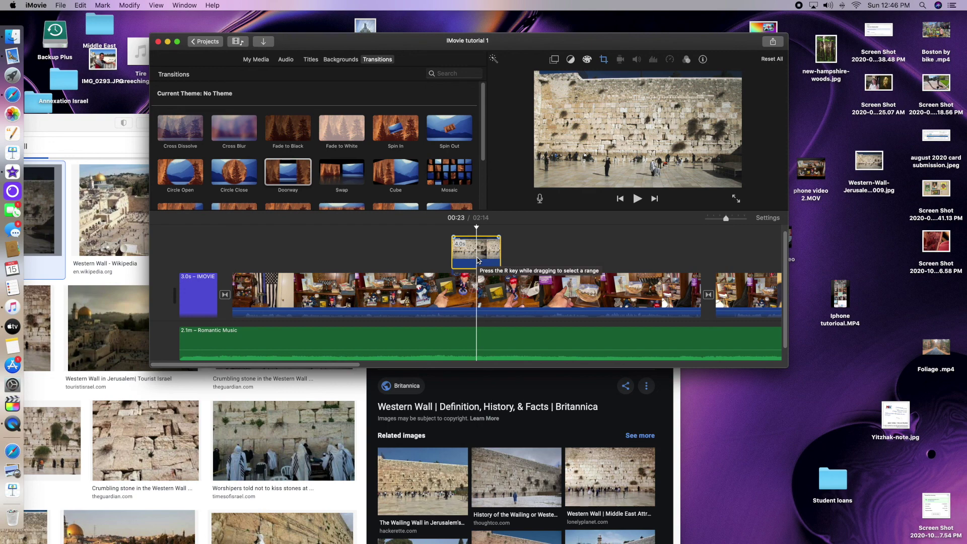
pyautogui.press('space')
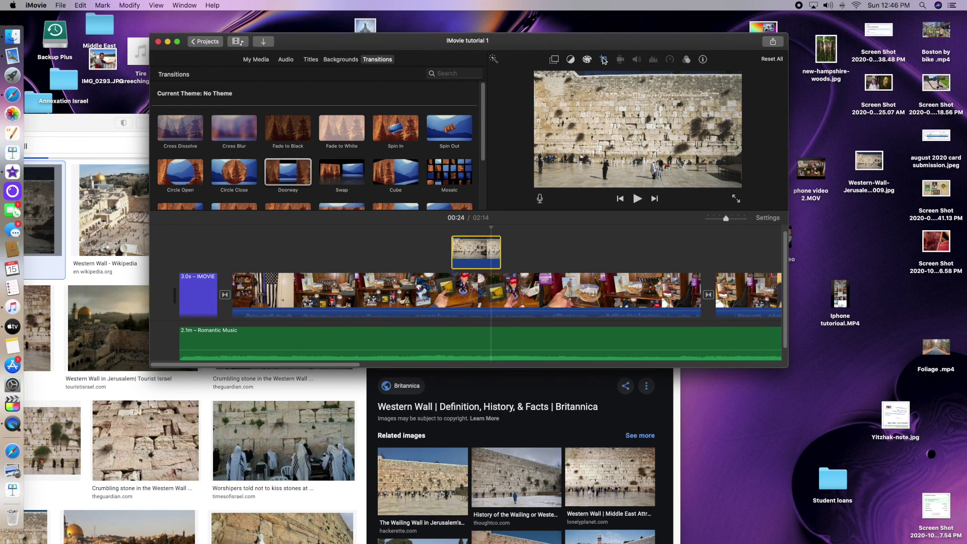
pyautogui.click(603, 59)
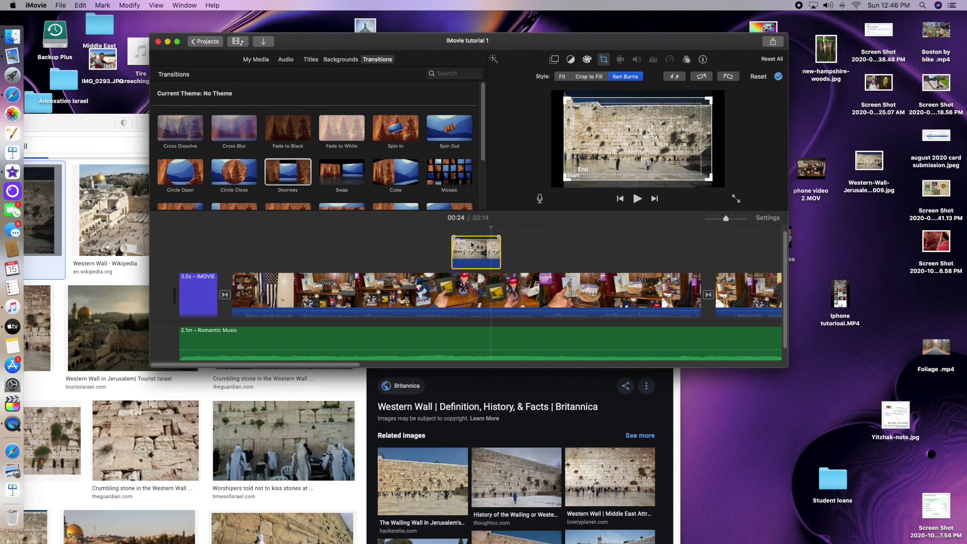
pyautogui.click(452, 248)
pyautogui.press('space')
pyautogui.press('space')
# Shrink the photo's Ken Burns end frame so the zoom finishes on a tighter area of the wall, right of centre
pyautogui.click(603, 60)
pyautogui.click(603, 160)
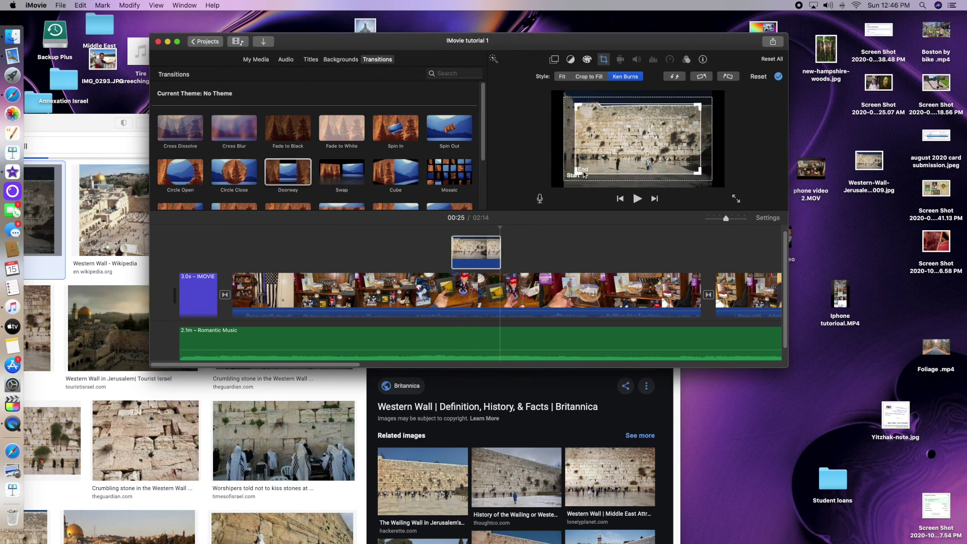
pyautogui.moveTo(576, 171); pyautogui.dragTo(600, 162)
pyautogui.moveTo(647, 143); pyautogui.dragTo(650, 149)
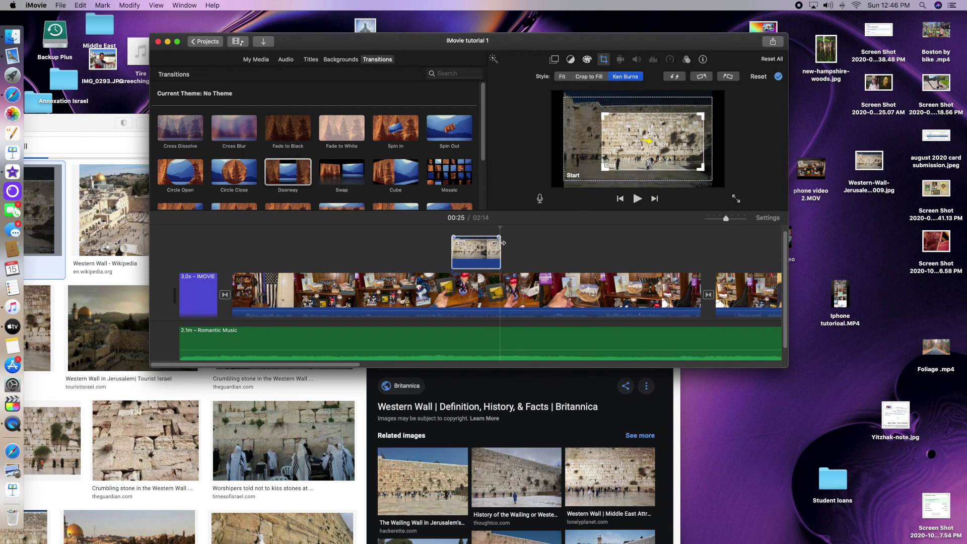
# Shorten the Western Wall cutaway to about 2.8 s by trimming its end, and play the movie across it
pyautogui.moveTo(501, 248)
pyautogui.mouseDown()
pyautogui.moveTo(655, 249)
pyautogui.moveTo(485, 256)
pyautogui.mouseUp()
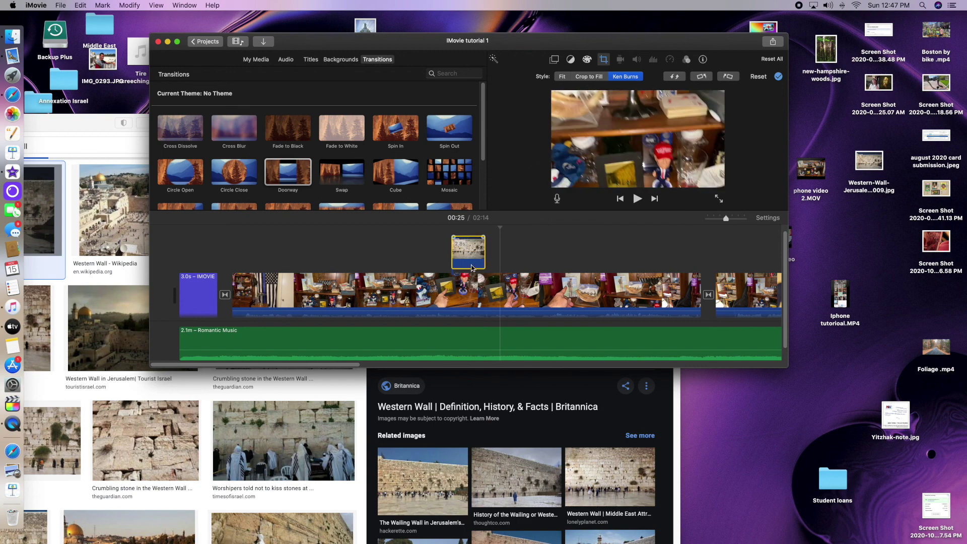
pyautogui.click(465, 252)
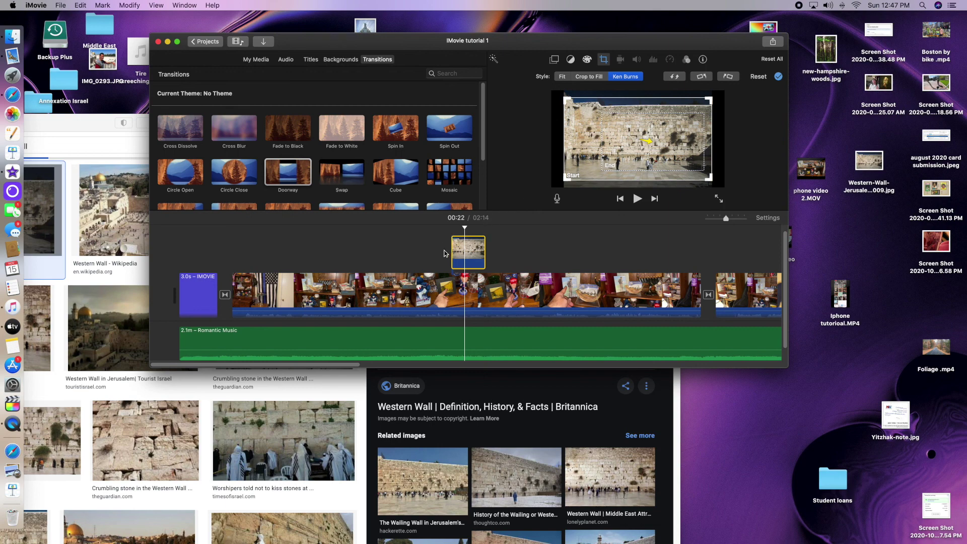
pyautogui.click(443, 254)
pyautogui.press('space')
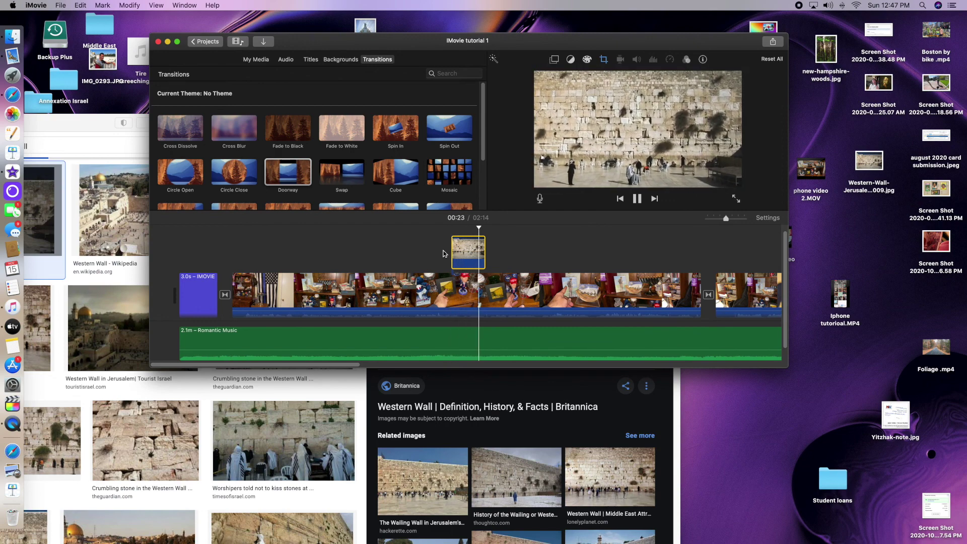
pyautogui.press('space')
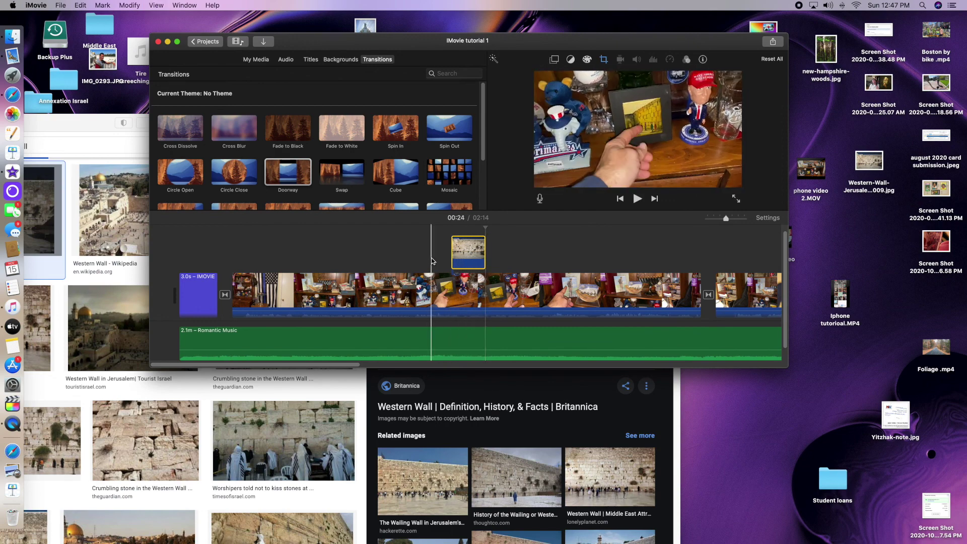
pyautogui.click(432, 261)
pyautogui.press('space')
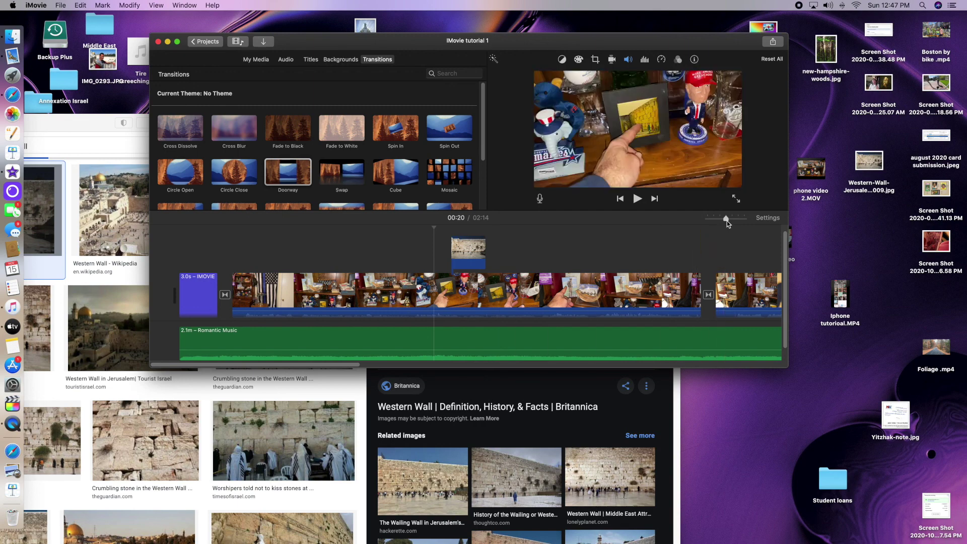
# Fine-tune the shortened cutaway's position slightly earlier so it starts at the paused playhead, and play the lead-in from the first clip
pyautogui.moveTo(729, 219); pyautogui.dragTo(742, 219)
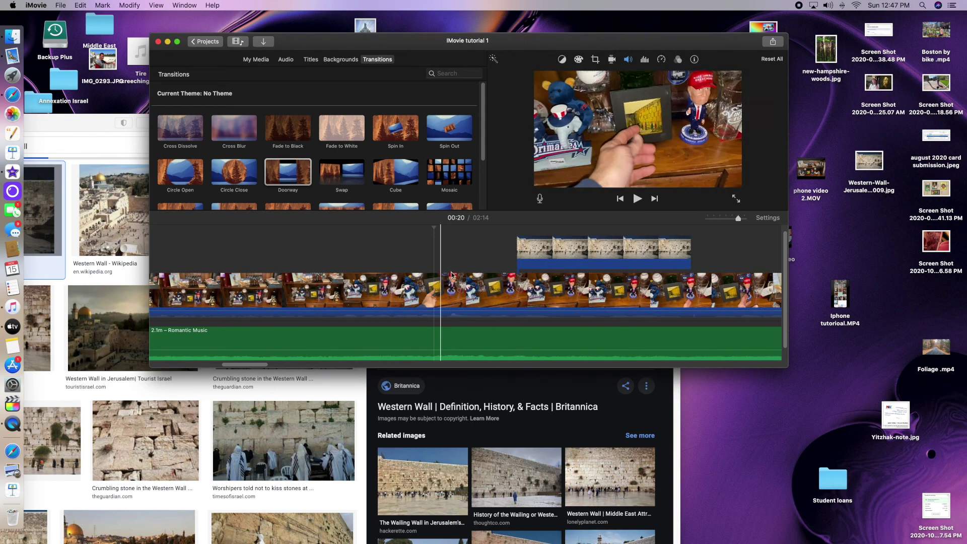
pyautogui.click(442, 297)
pyautogui.press('space')
pyautogui.press('space')
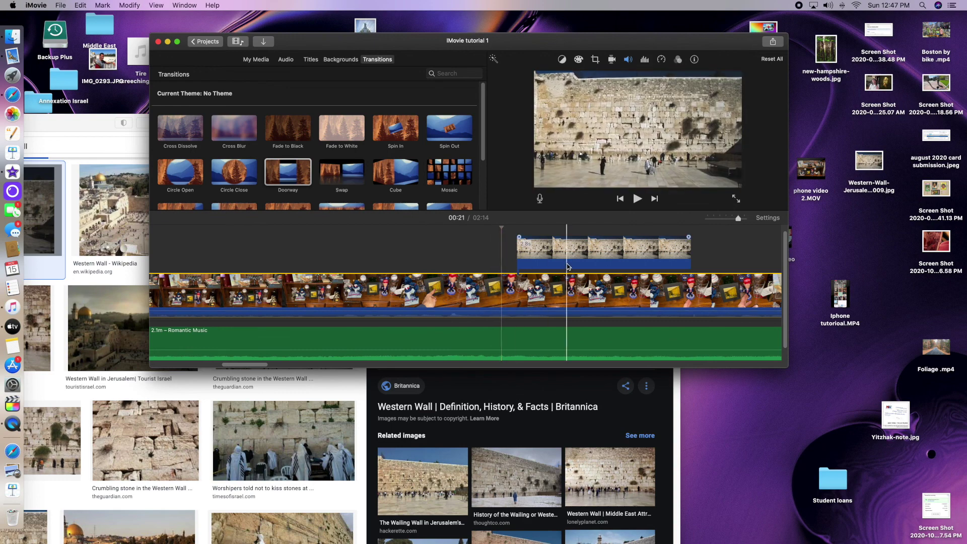
pyautogui.moveTo(568, 266); pyautogui.dragTo(554, 266)
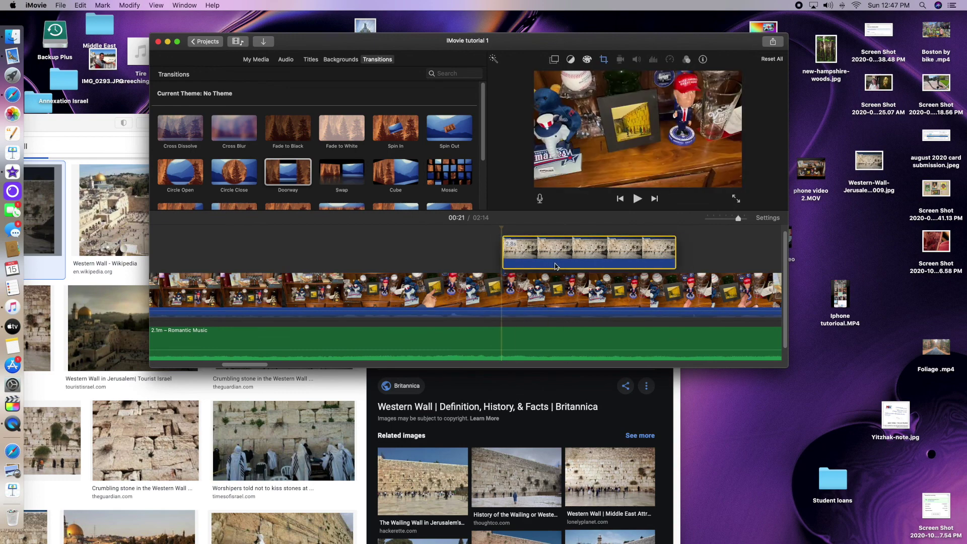
pyautogui.click(481, 297)
pyautogui.press('space')
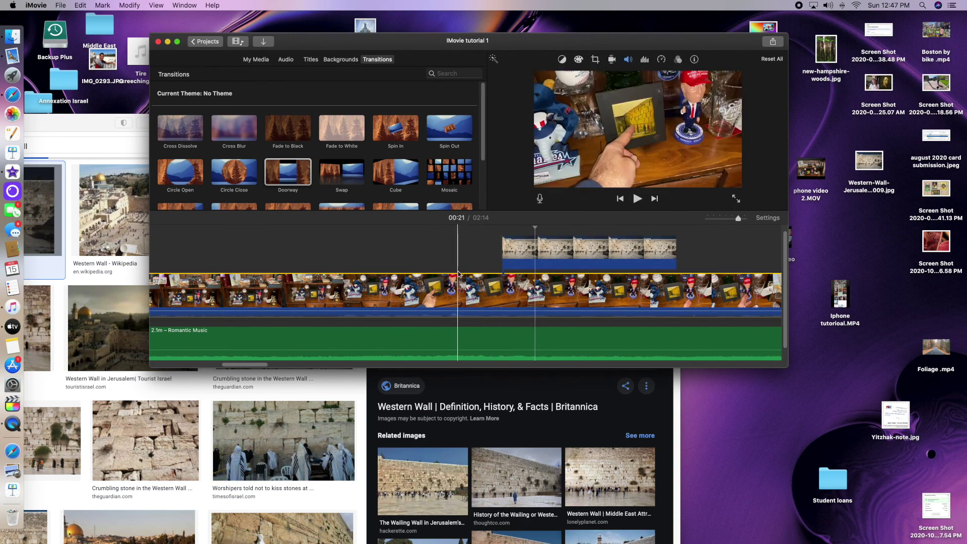
# Play the movie from just before the Western Wall cutaway through to its end to check the cutaway's timing
pyautogui.click(430, 253)
pyautogui.press('space')
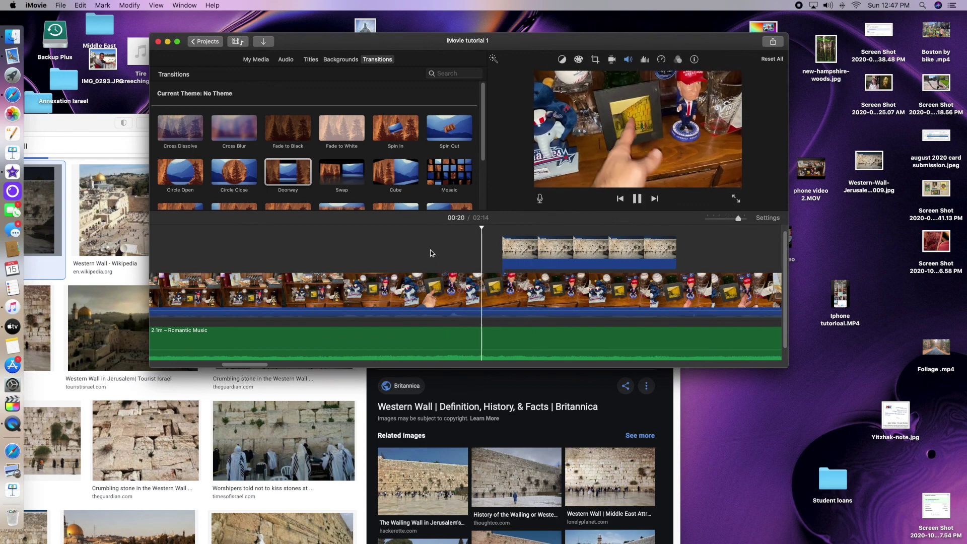
pyautogui.press('space')
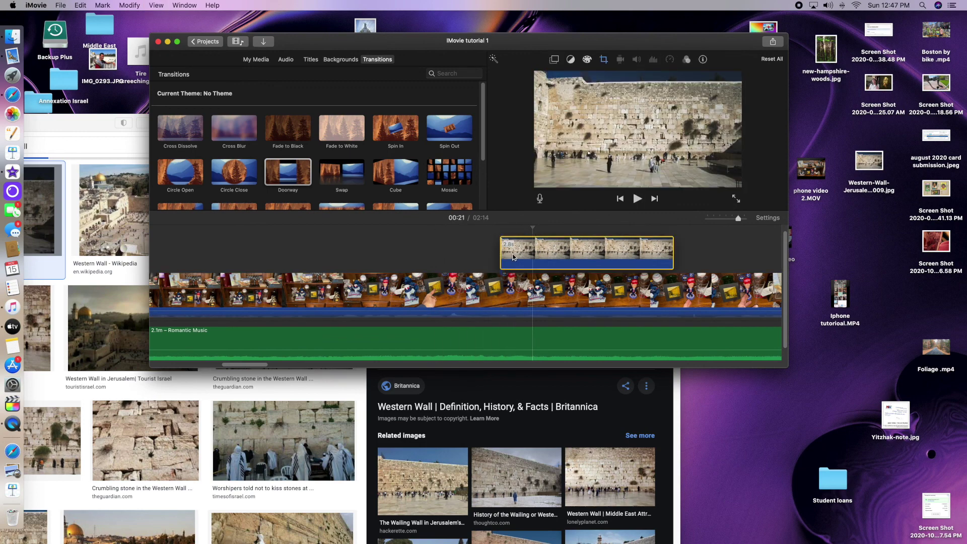
pyautogui.click(456, 257)
pyautogui.press('space')
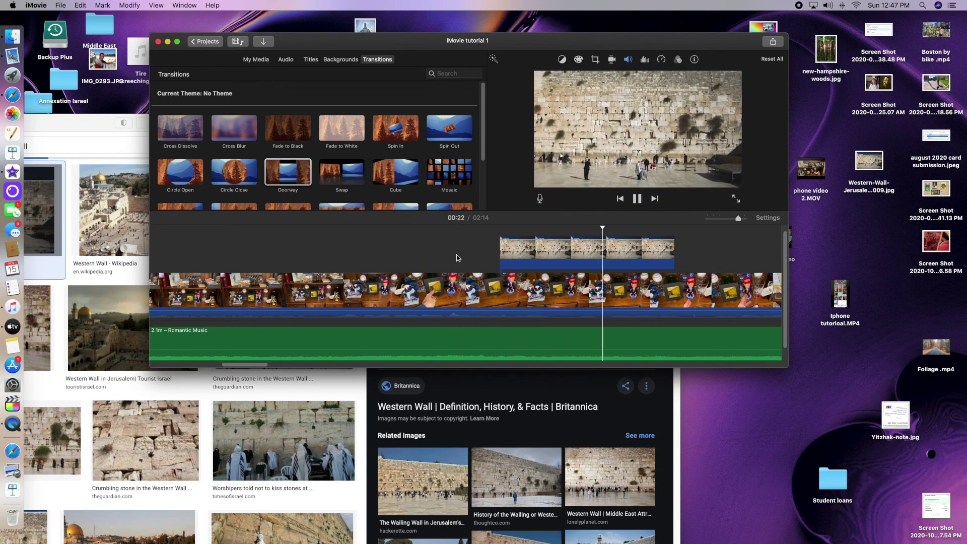
pyautogui.press('space')
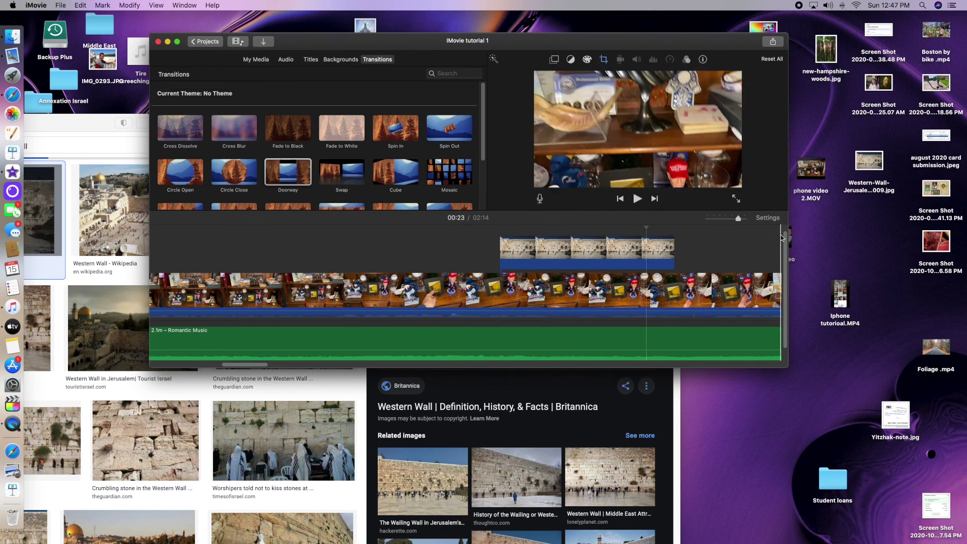
# Try Crop to Fill on the Western Wall cutaway, settle on the Fit crop style, and play across it
pyautogui.click(727, 220)
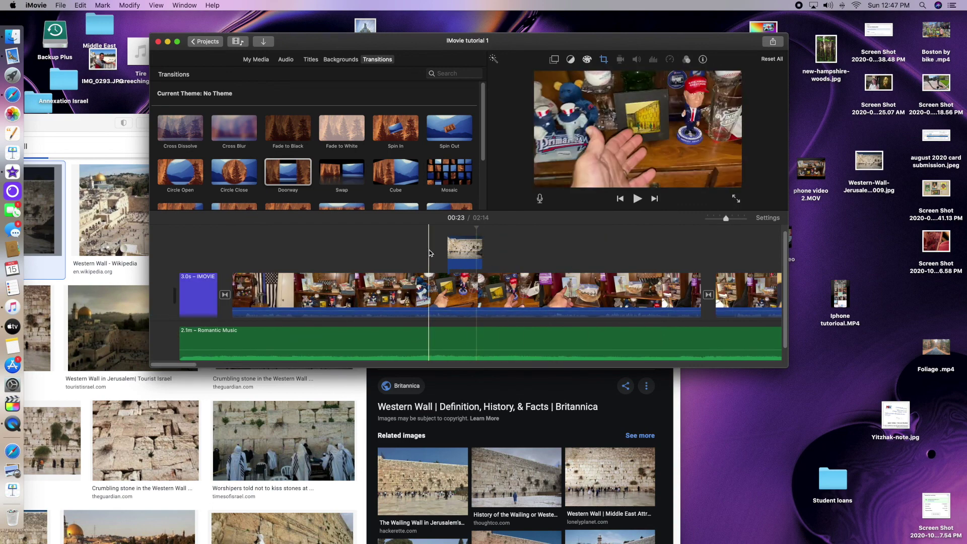
pyautogui.click(465, 258)
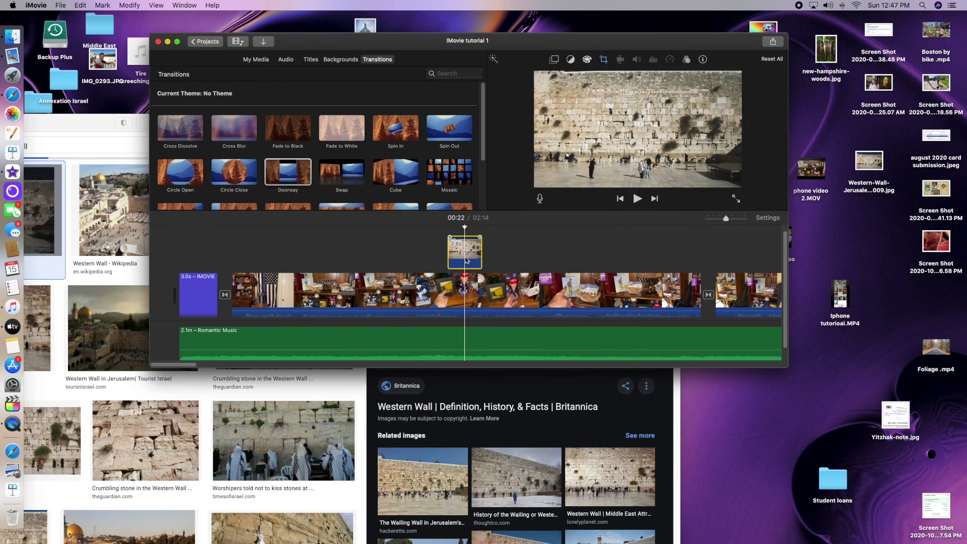
pyautogui.click(603, 60)
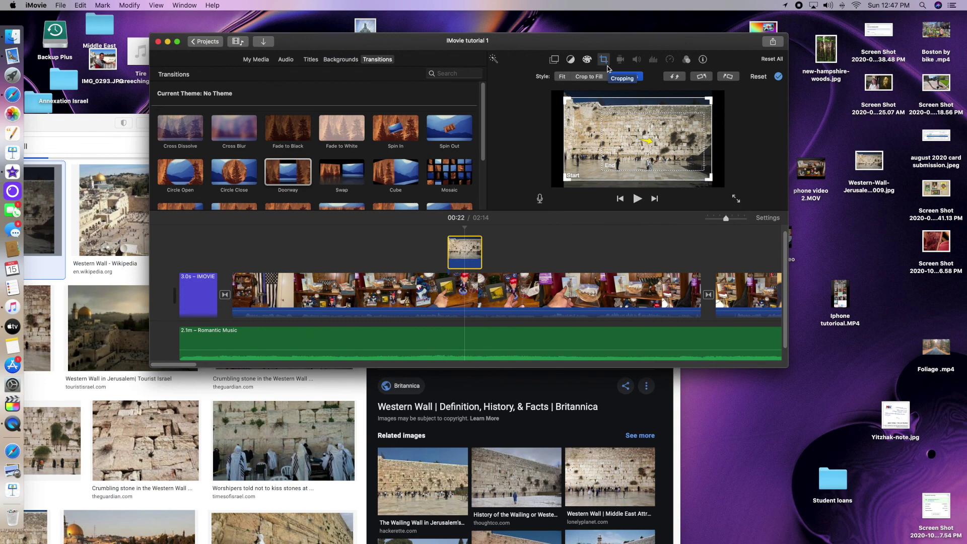
pyautogui.click(595, 77)
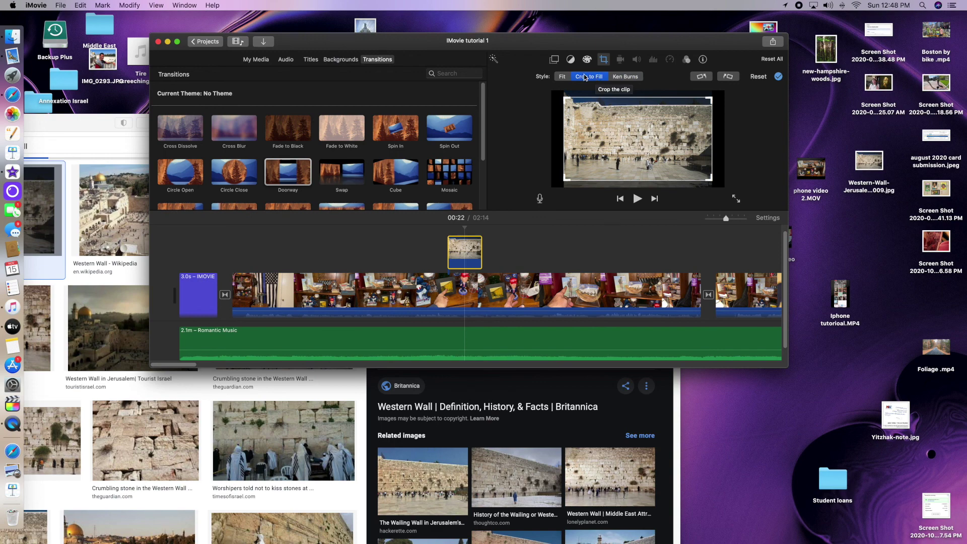
pyautogui.click(562, 77)
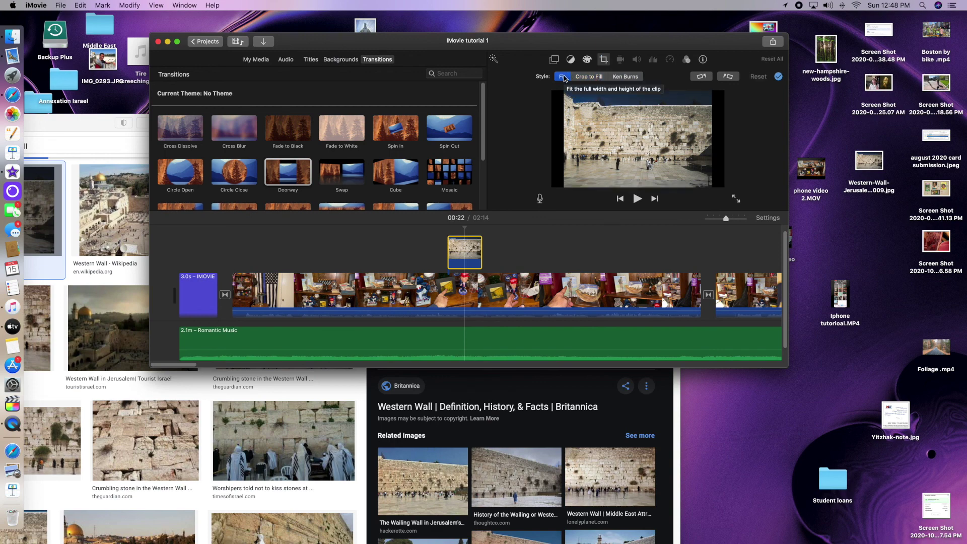
pyautogui.click(433, 255)
pyautogui.press('space')
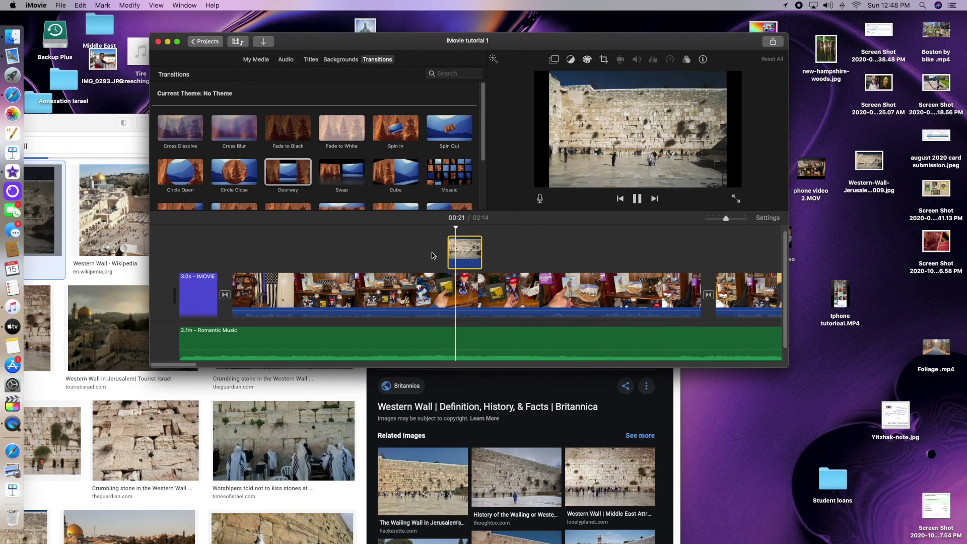
pyautogui.press('space')
# Lower the Western Wall cutaway's opacity so the main video partly shows through, and play the movie across it
pyautogui.click(454, 250)
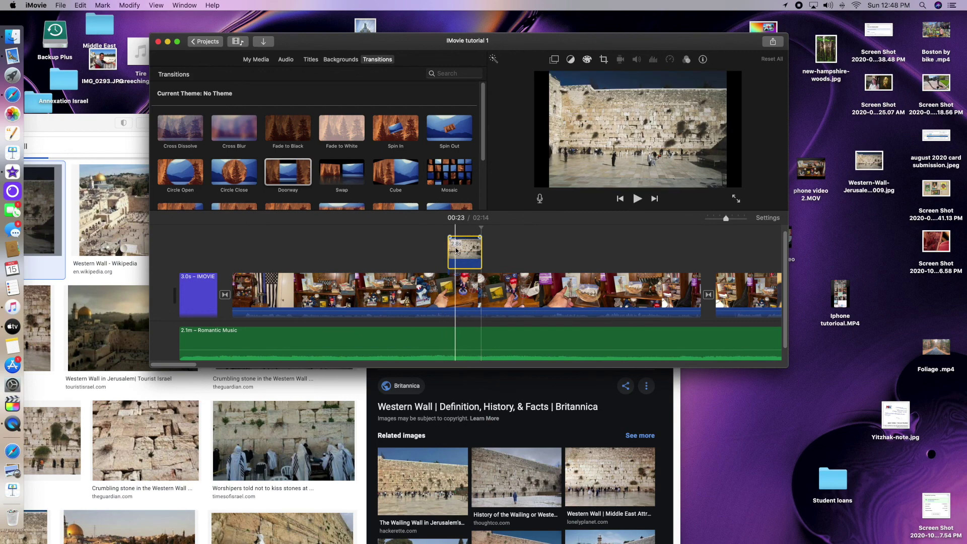
pyautogui.click(554, 60)
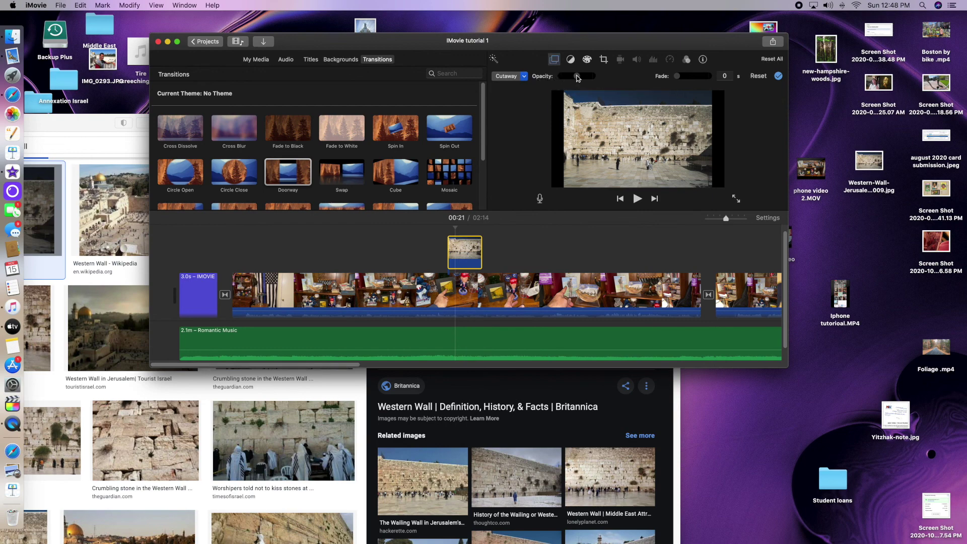
pyautogui.click(577, 77)
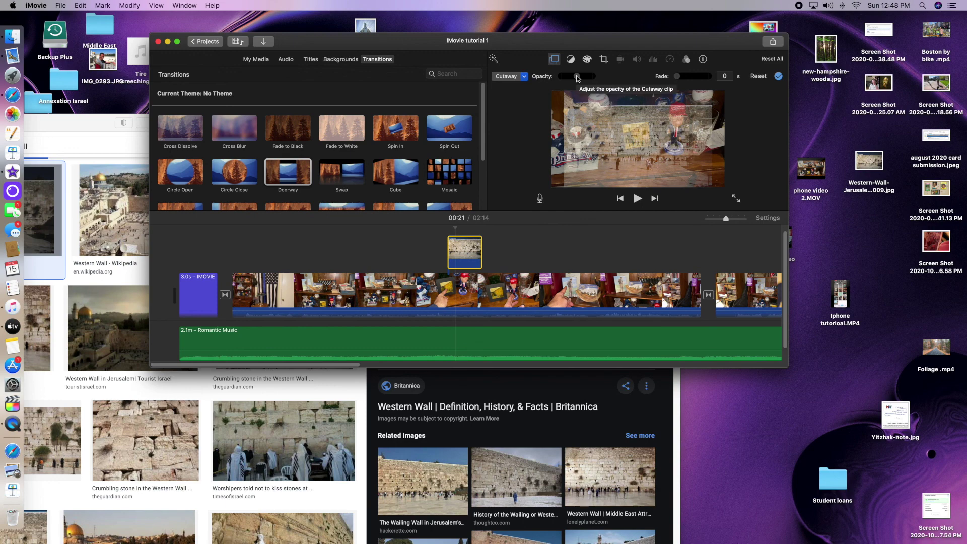
pyautogui.moveTo(577, 77); pyautogui.dragTo(588, 80)
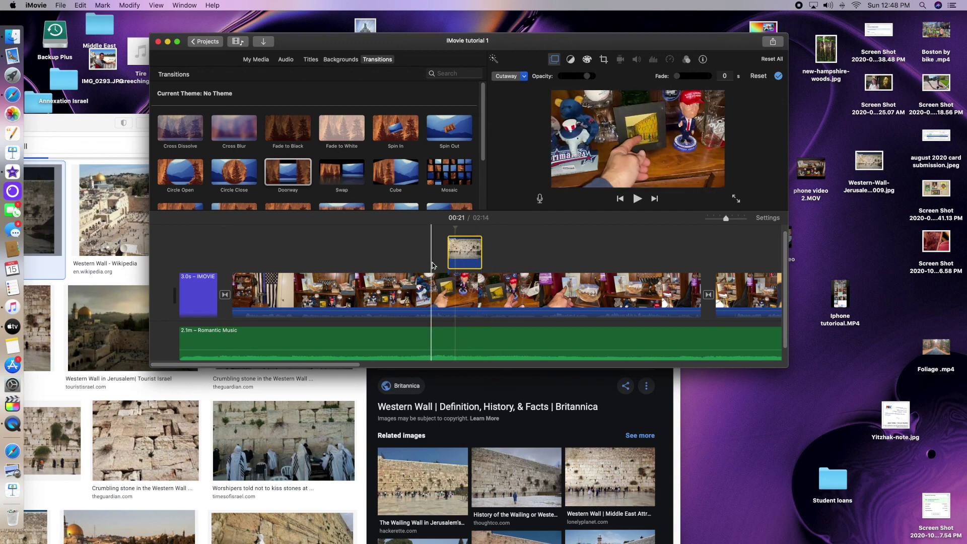
pyautogui.click(432, 266)
pyautogui.press('space')
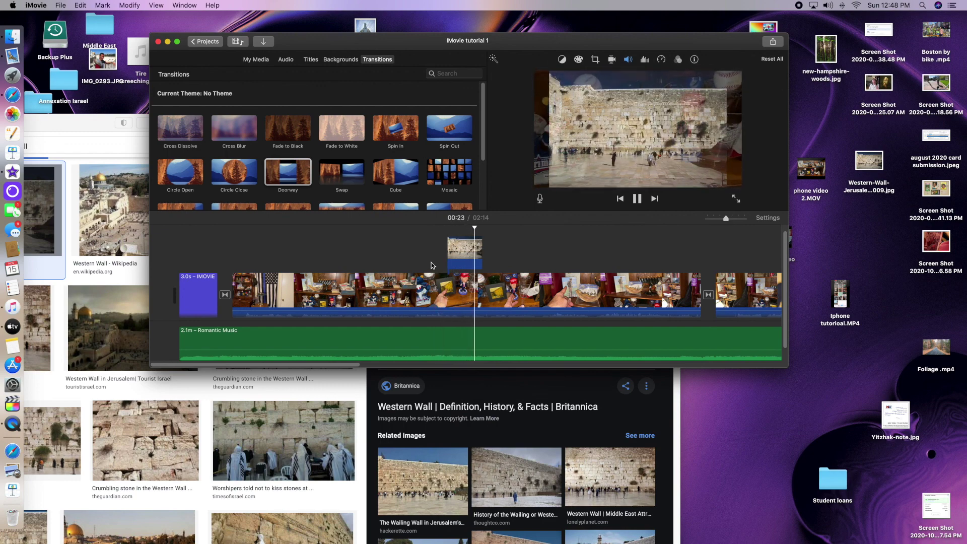
pyautogui.press('space')
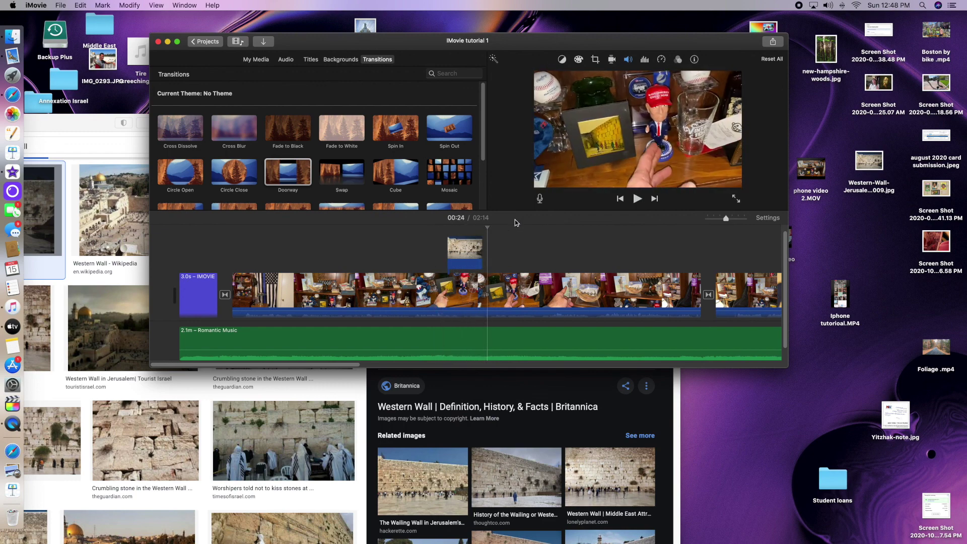
# Restore the Western Wall cutaway to full opacity and change its overlay style to Split Screen
pyautogui.click(470, 252)
pyautogui.click(554, 59)
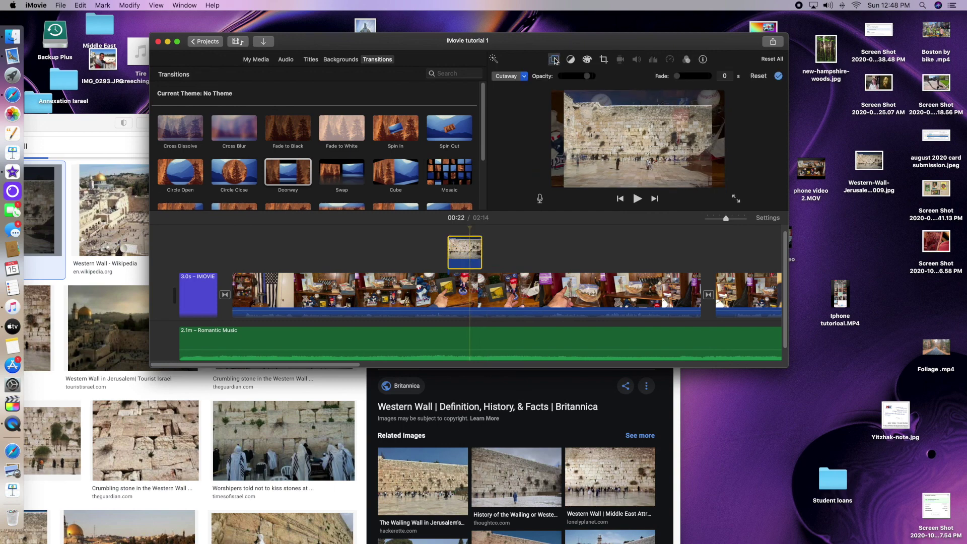
pyautogui.moveTo(588, 76); pyautogui.dragTo(614, 73)
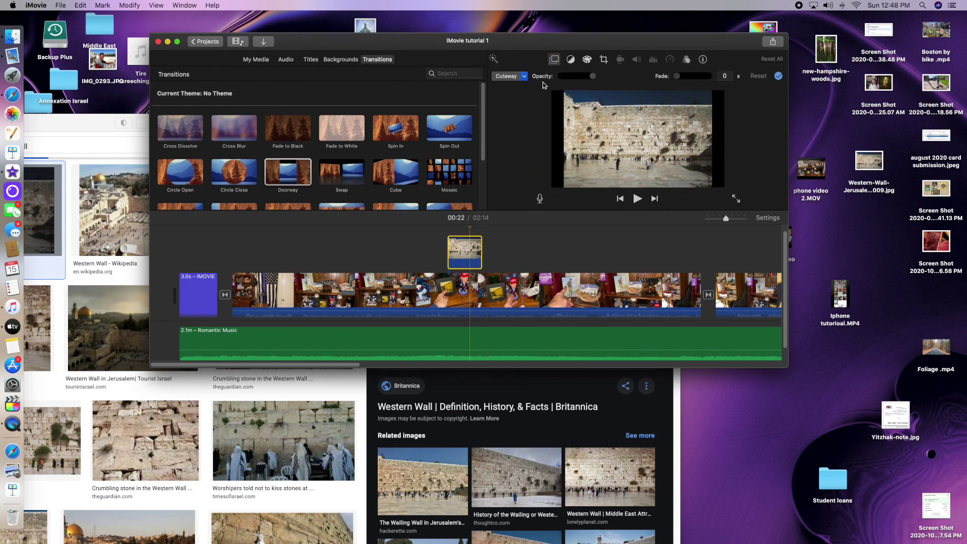
pyautogui.click(524, 77)
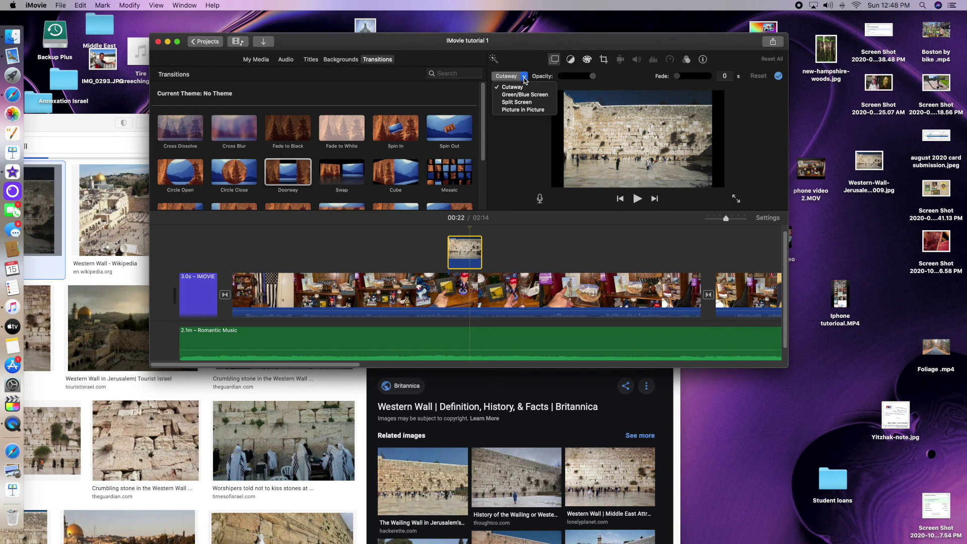
pyautogui.click(523, 102)
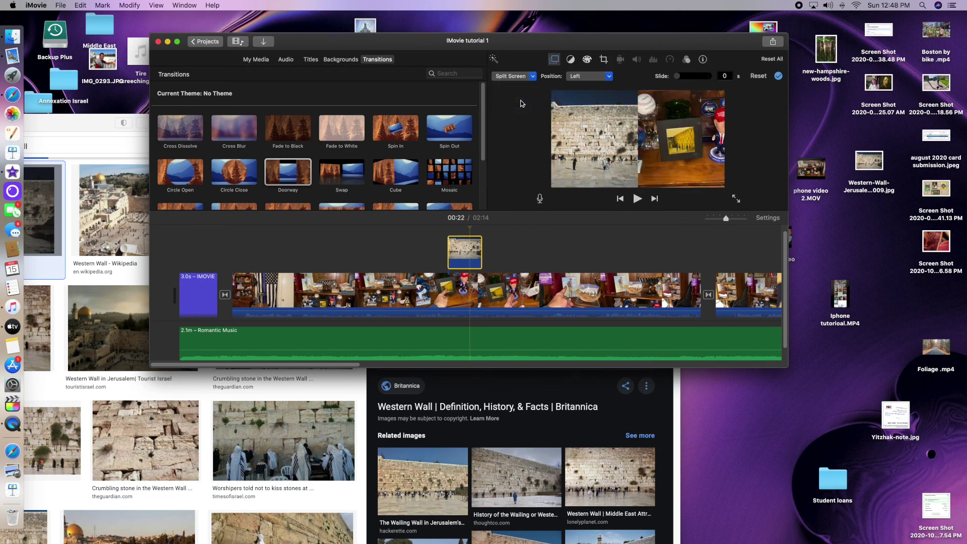
# Play the movie across the split-screen Western Wall photo and return the playhead to just before it
pyautogui.click(438, 251)
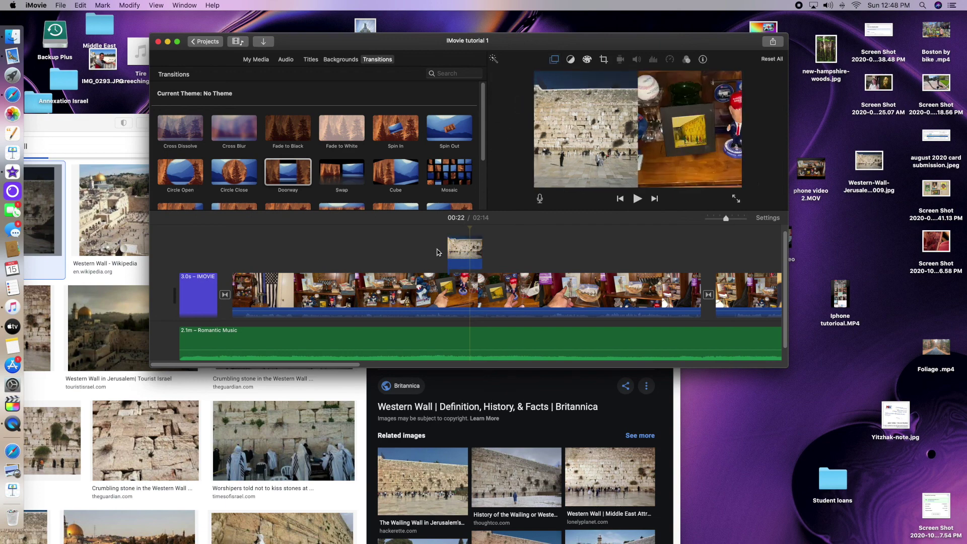
pyautogui.press('space')
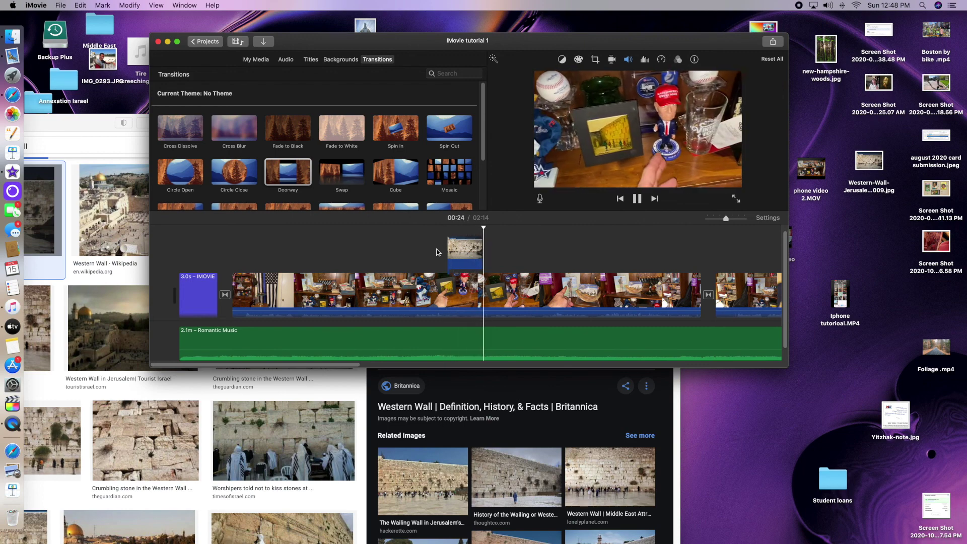
pyautogui.press('space')
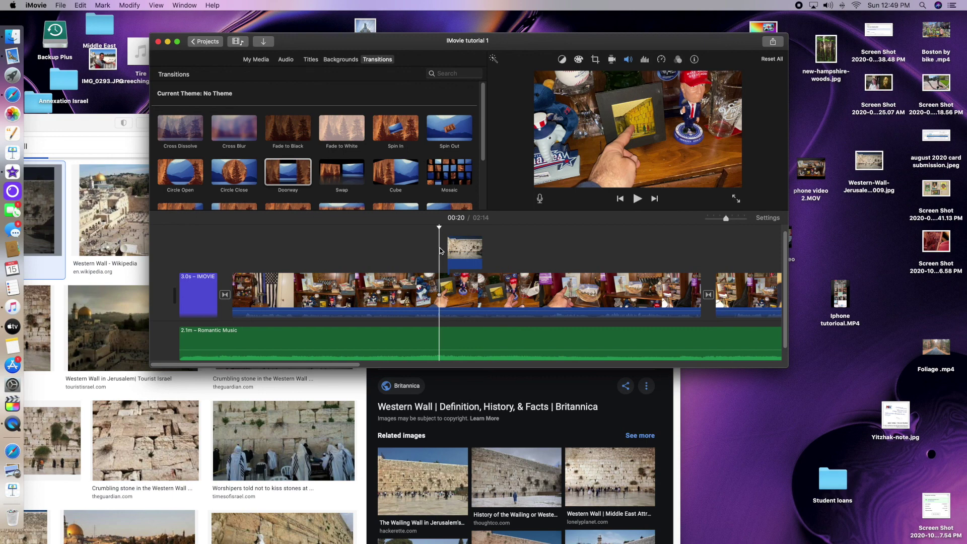
pyautogui.press('space')
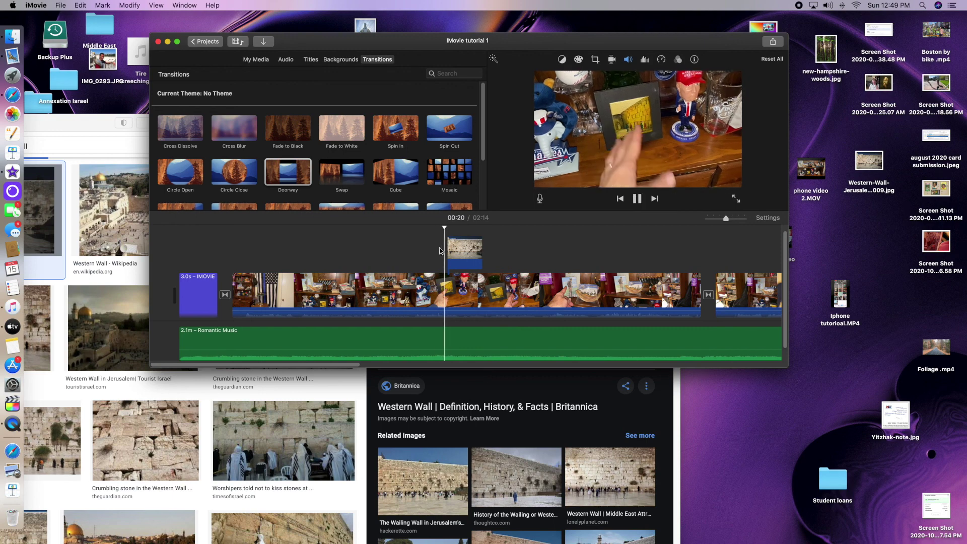
pyautogui.press('space')
pyautogui.click(437, 252)
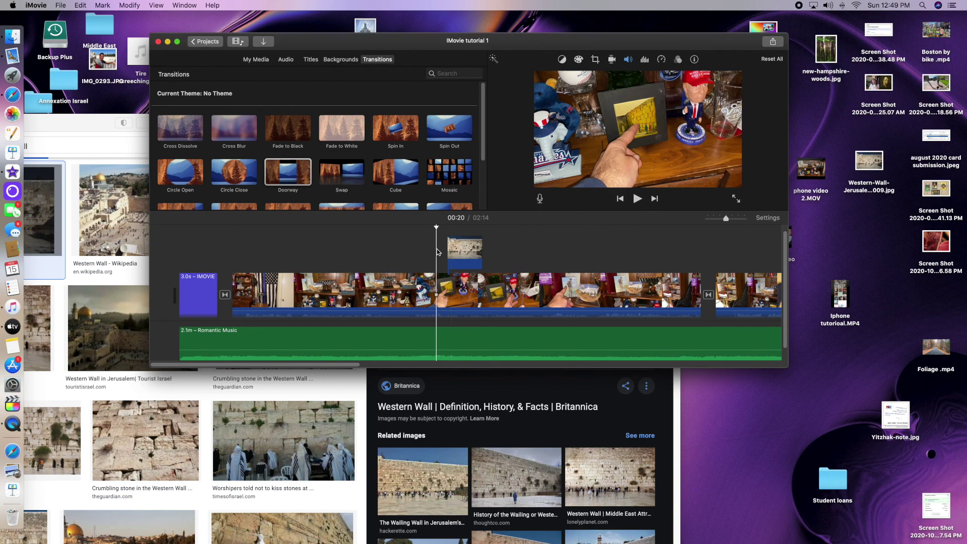
# Set the Western Wall split screen's slide duration to 1.1 s and play the movie from just before it
pyautogui.click(562, 59)
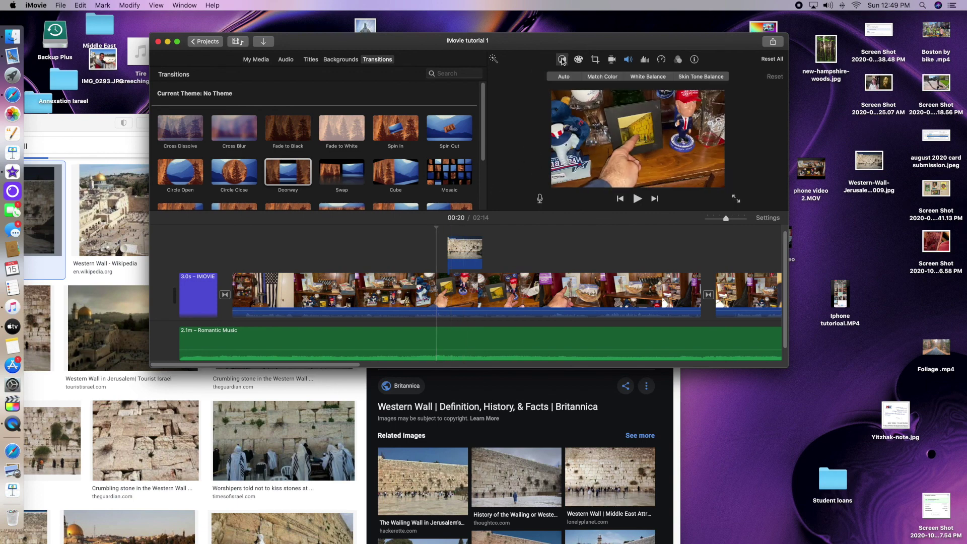
pyautogui.click(463, 256)
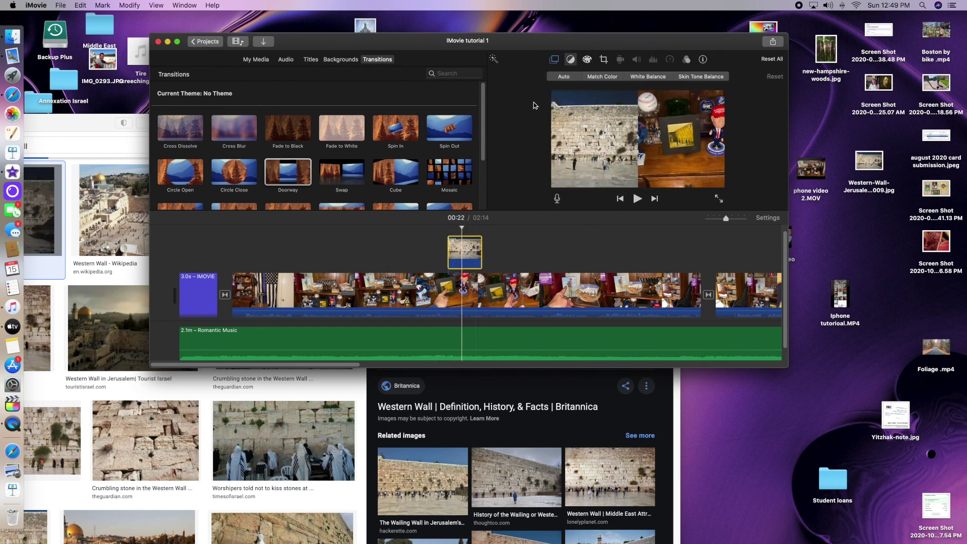
pyautogui.click(556, 61)
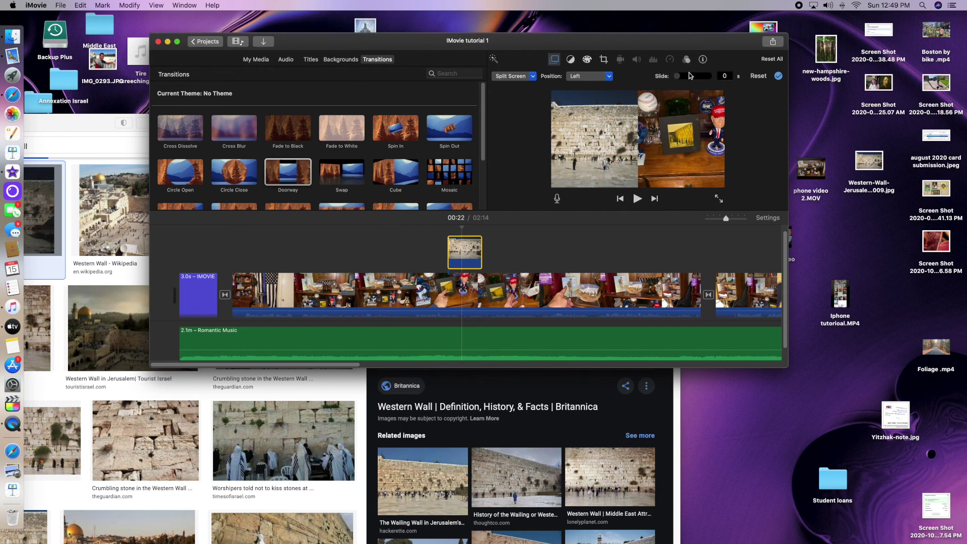
pyautogui.moveTo(688, 76); pyautogui.dragTo(692, 77)
pyautogui.click(436, 247)
pyautogui.press('space')
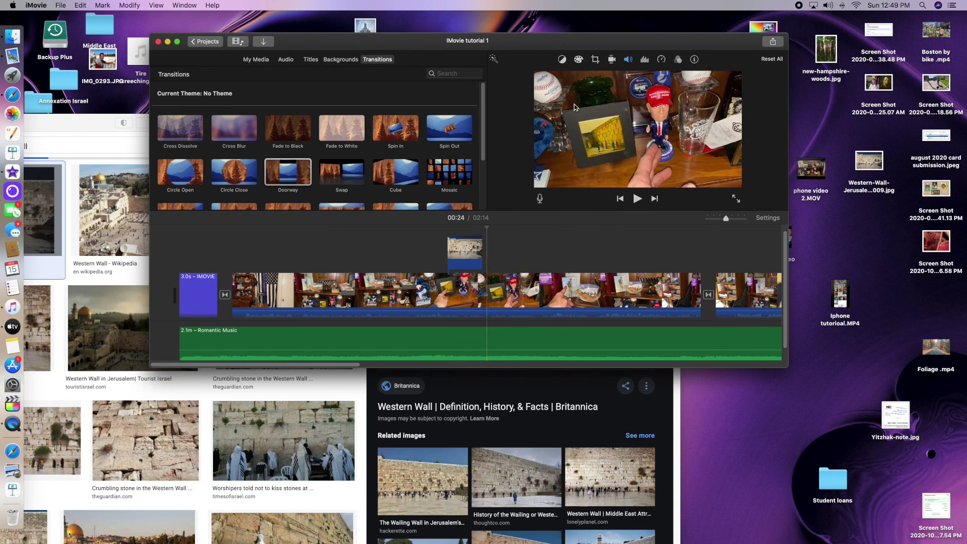
# Set the Western Wall photo's split-screen position to Right, play the movie across it, and reselect the photo clip
pyautogui.click(466, 252)
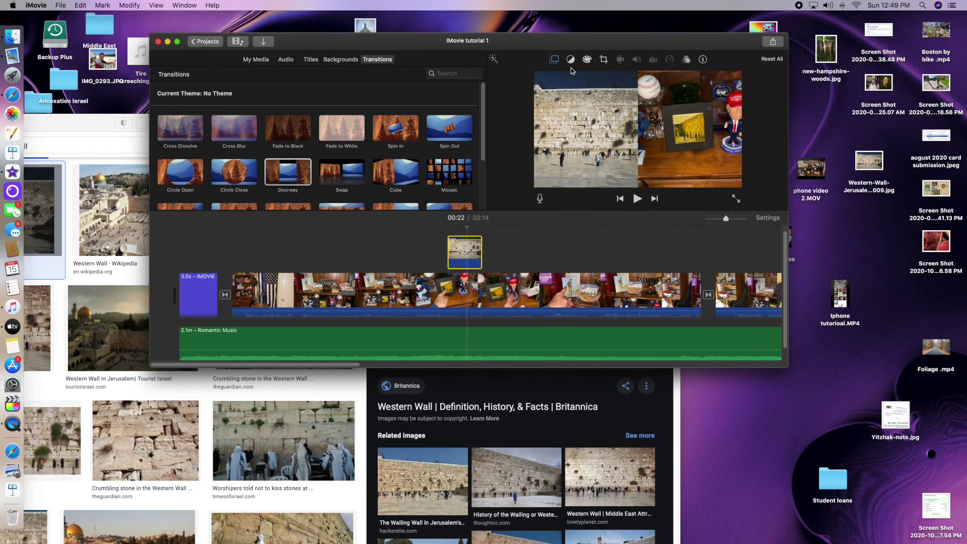
pyautogui.click(554, 60)
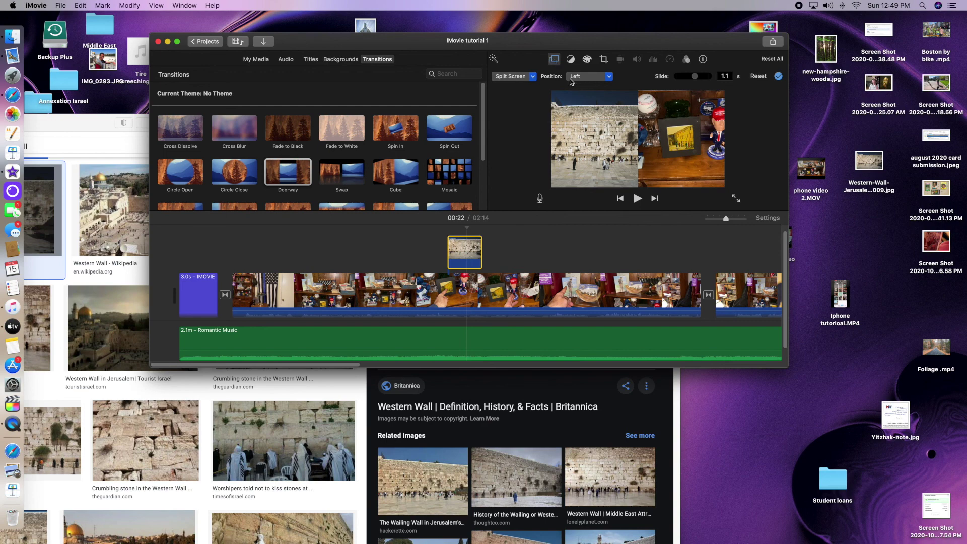
pyautogui.click(609, 77)
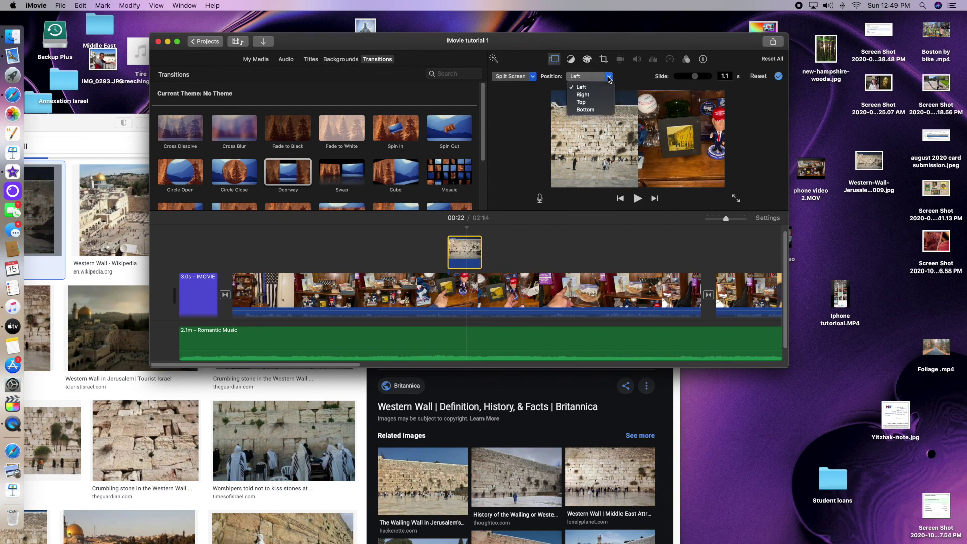
pyautogui.click(583, 95)
pyautogui.click(432, 252)
pyautogui.press('space')
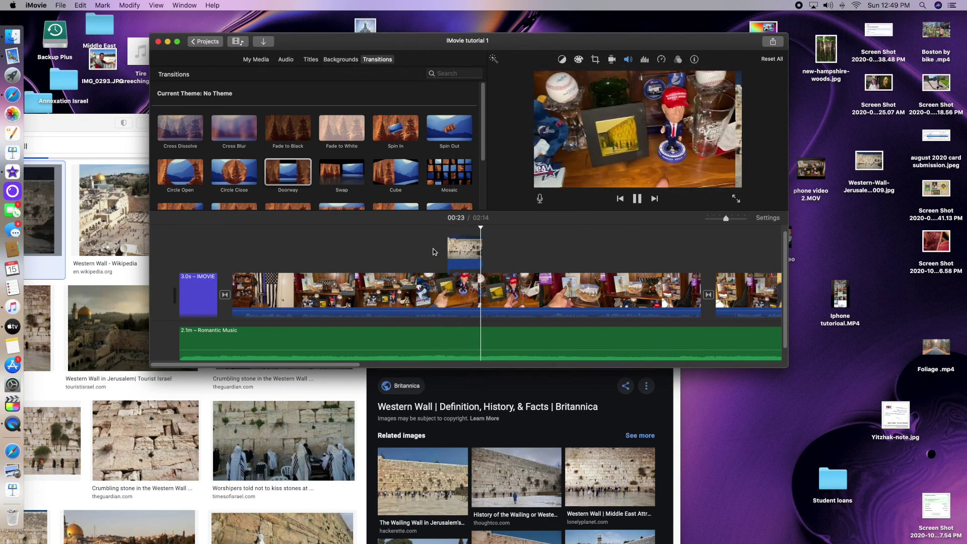
pyautogui.click(435, 252)
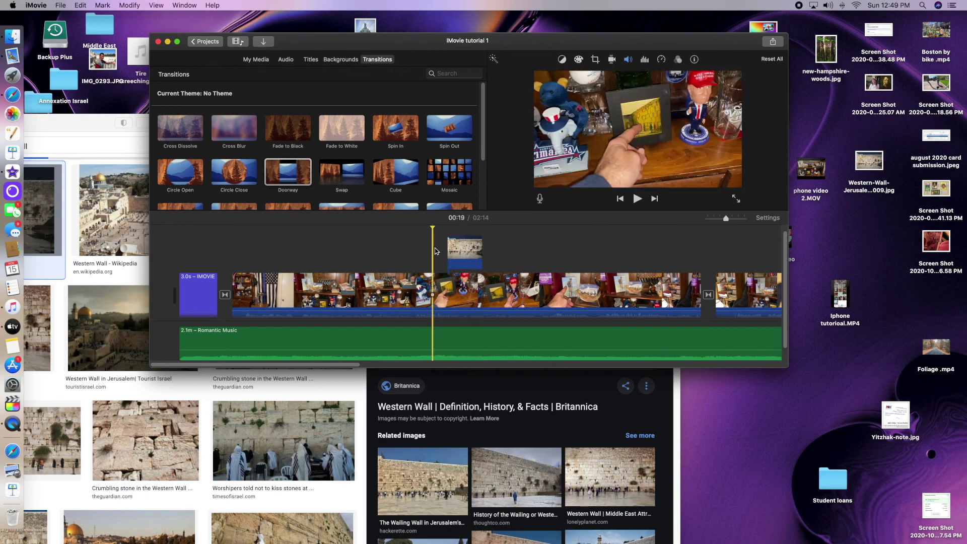
pyautogui.click(462, 252)
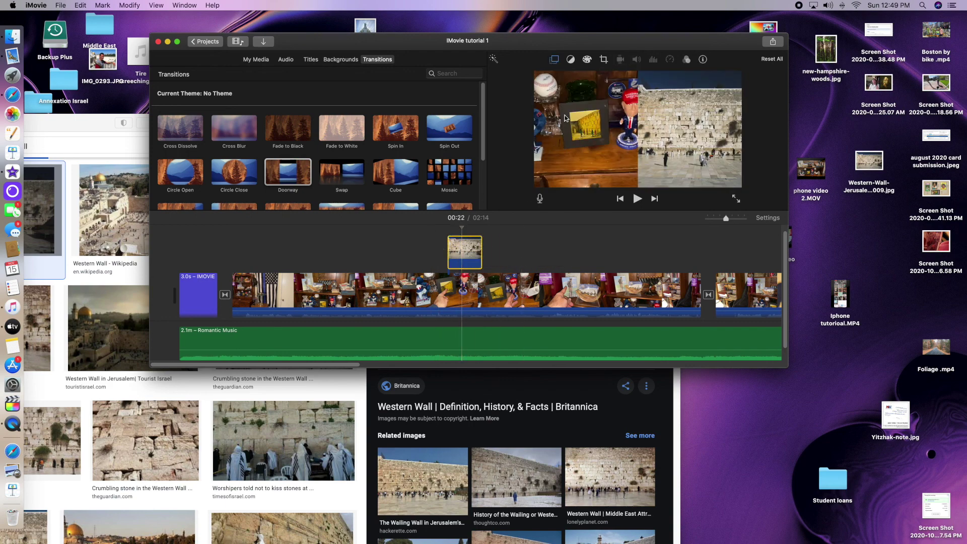
# Set the Western Wall photo's split-screen position to Bottom and play the movie across it from just before the photo
pyautogui.click(554, 60)
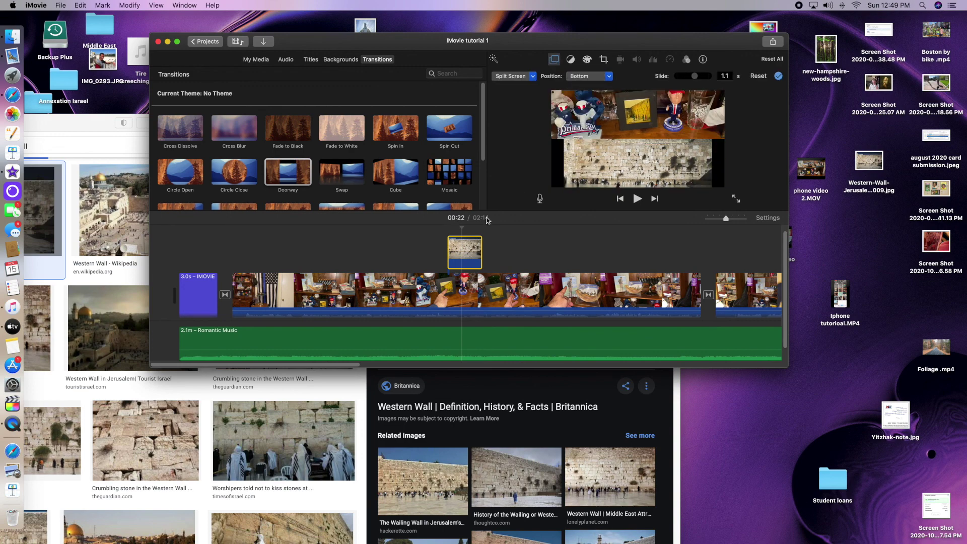
pyautogui.click(437, 258)
pyautogui.press('space')
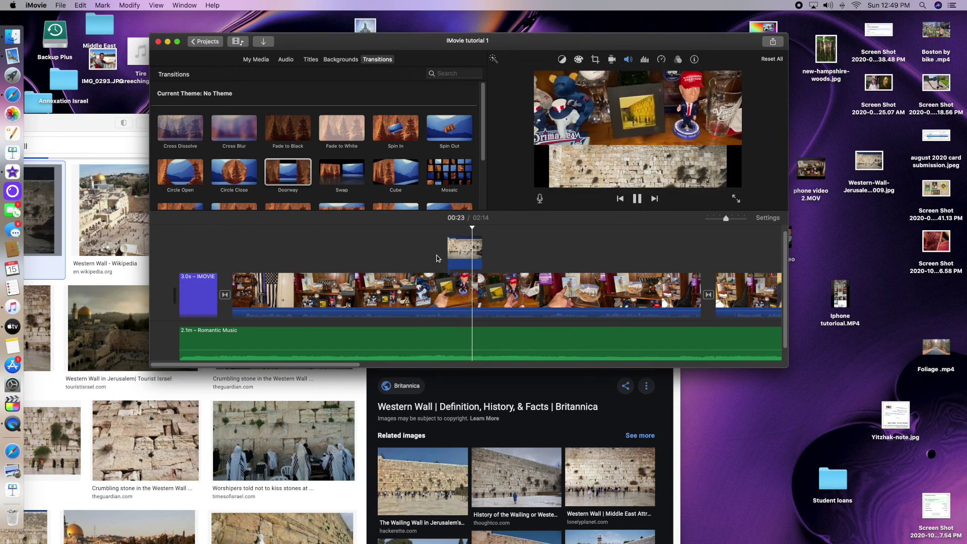
pyautogui.press('space')
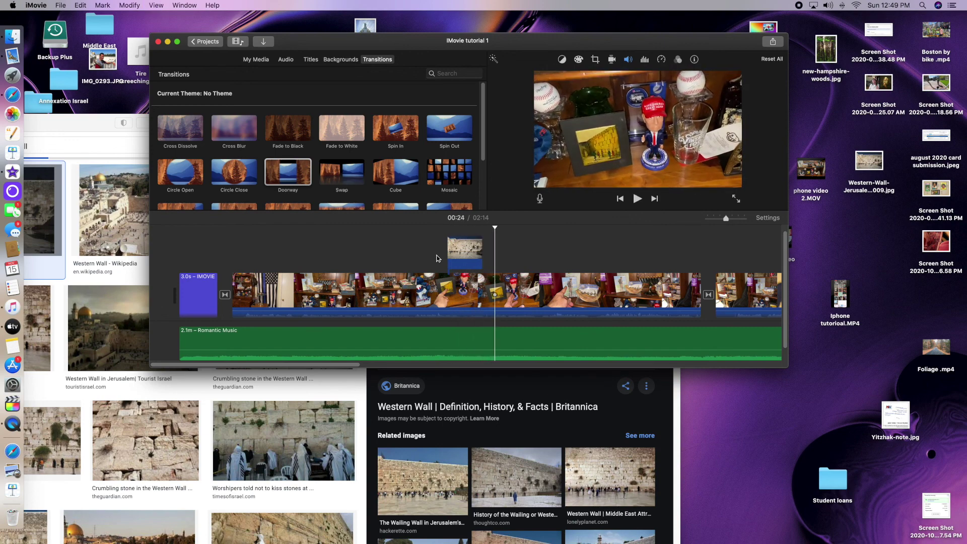
pyautogui.click(459, 250)
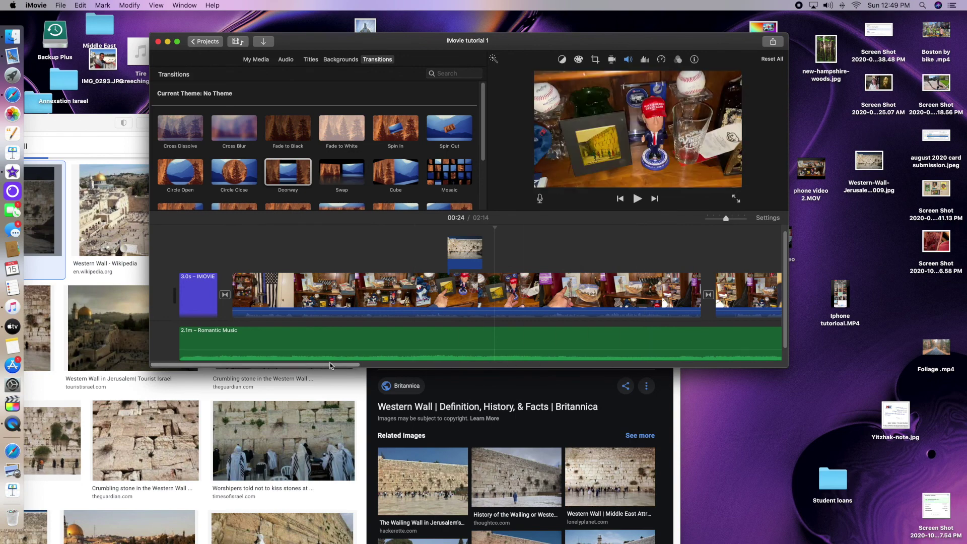
# Split the bookshelf clip at about 00:50, after the "Leadership and Crisis" book, and add a Swap transition at the cut
pyautogui.moveTo(347, 367); pyautogui.dragTo(490, 346)
pyautogui.hscroll(-3, 489, 346)
pyautogui.scroll(-3, 301, 175)
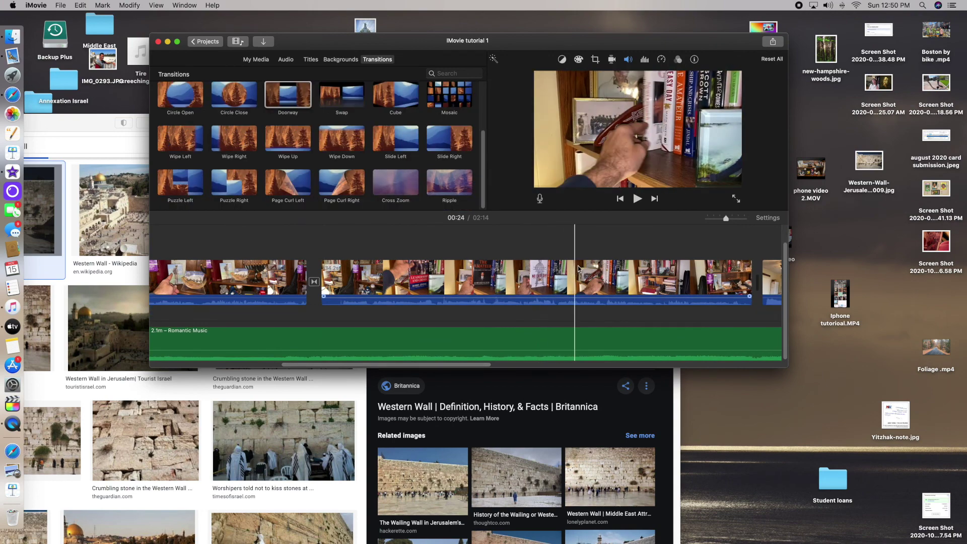
pyautogui.scroll(-1, 576, 267)
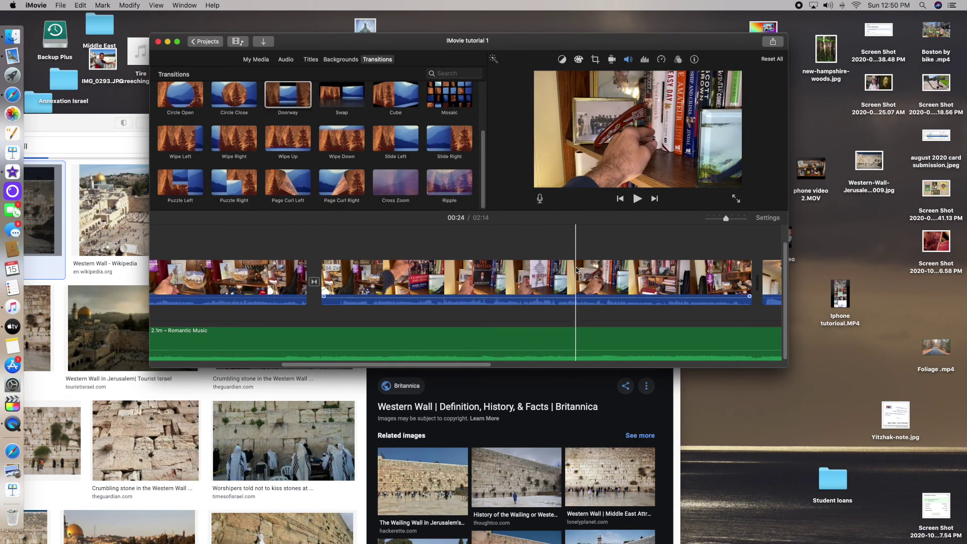
pyautogui.scroll(1, 575, 267)
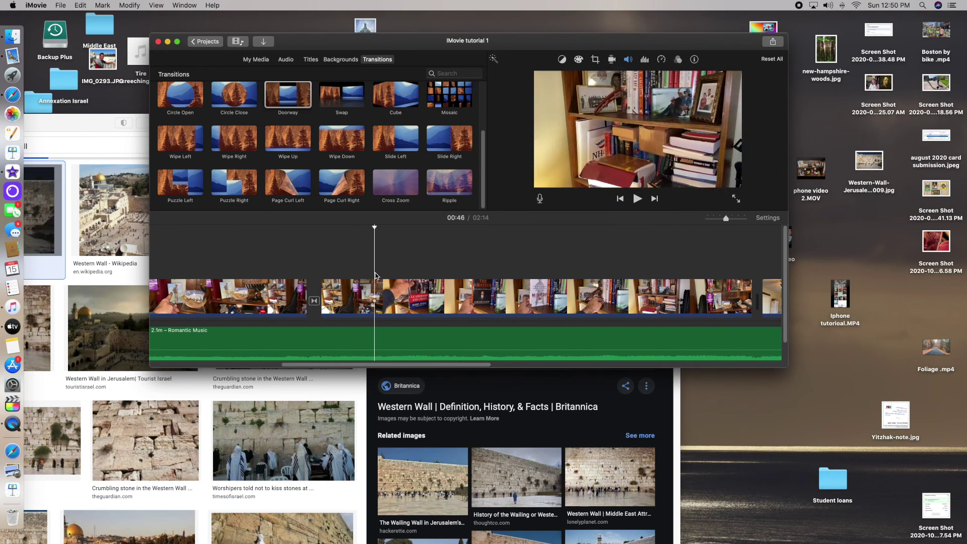
pyautogui.press('space')
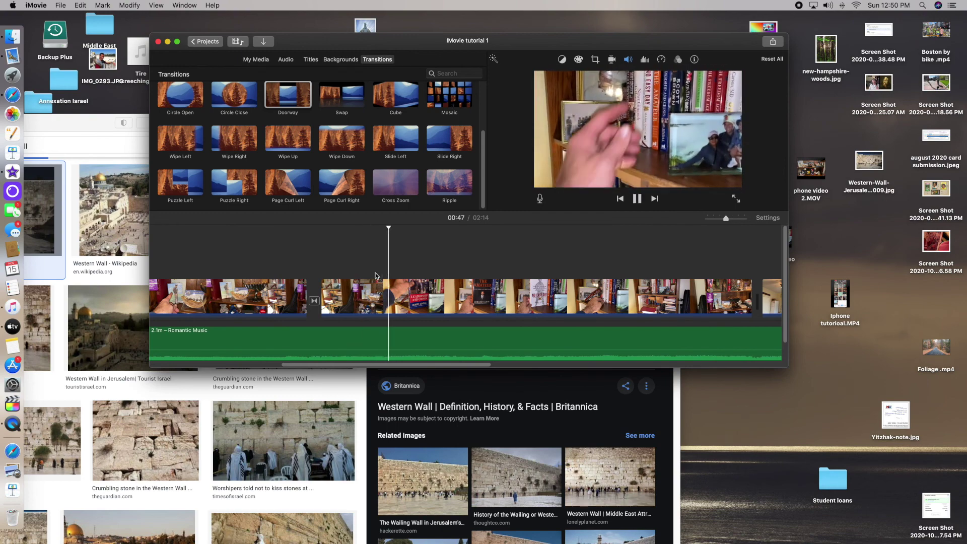
pyautogui.press('space')
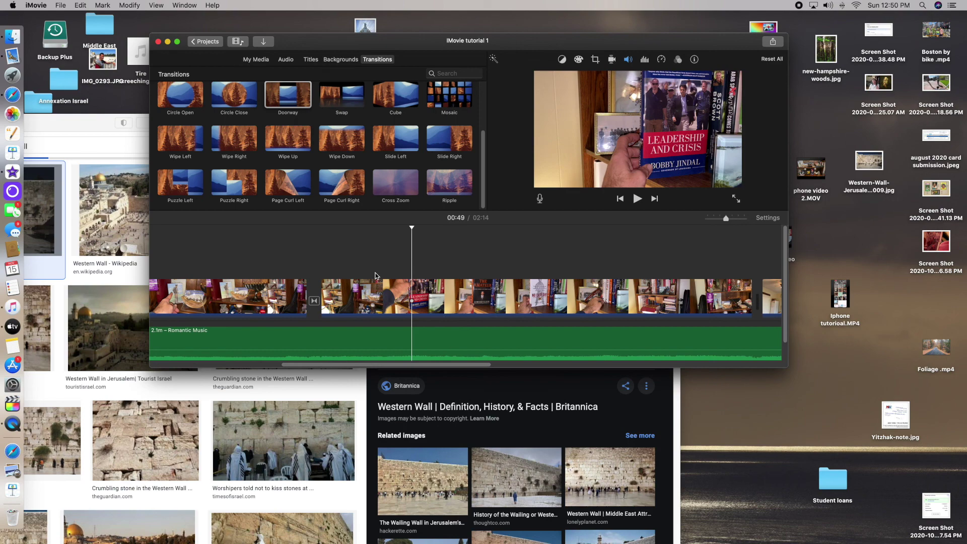
pyautogui.press('space')
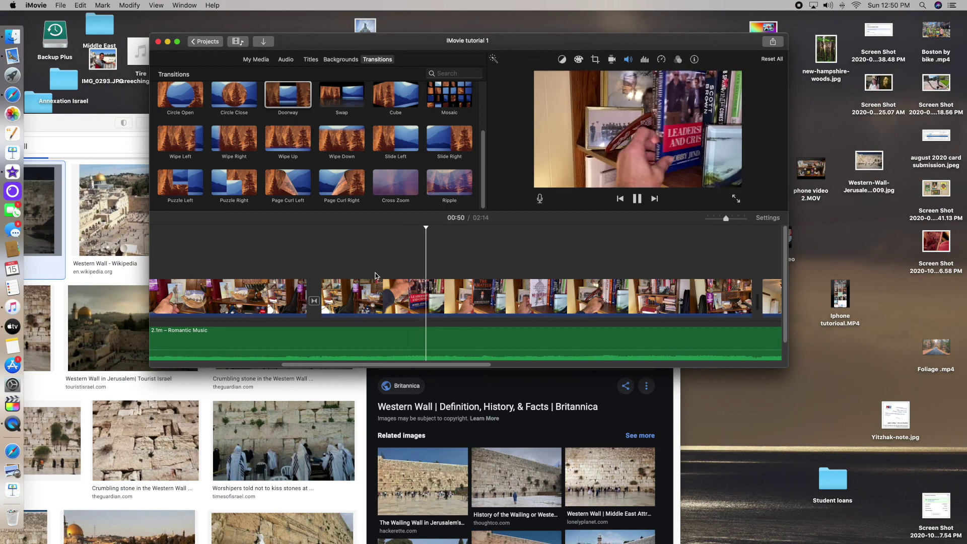
pyautogui.press('space')
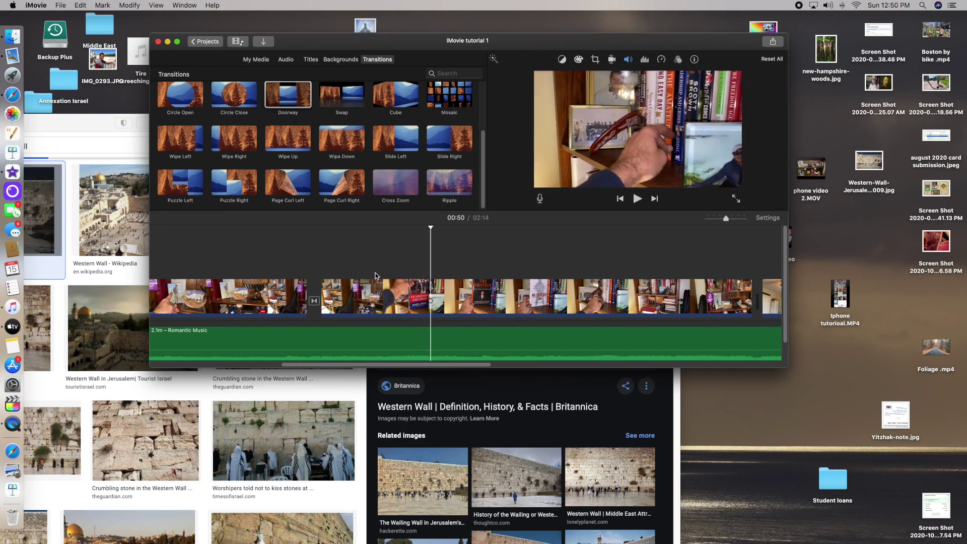
pyautogui.rightClick(430, 290)
pyautogui.click(440, 341)
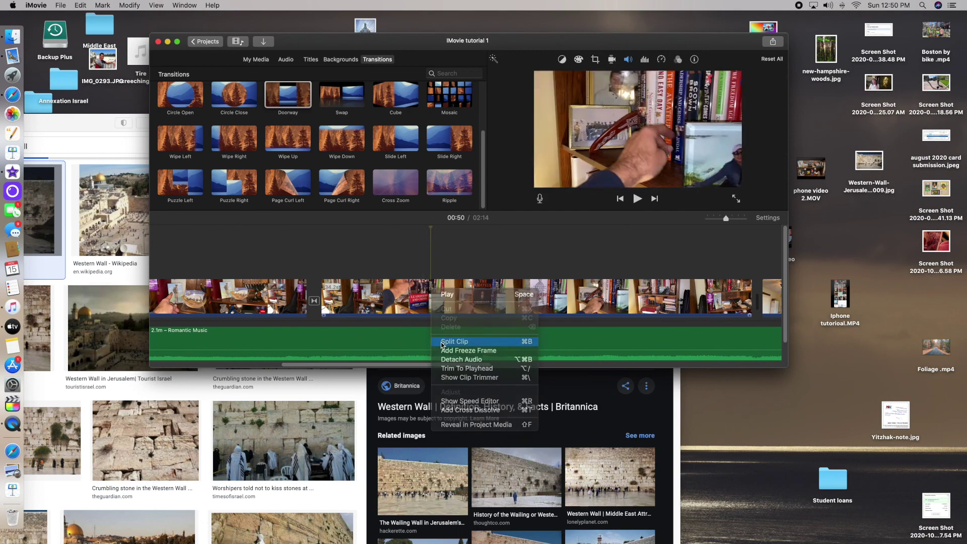
pyautogui.moveTo(341, 98); pyautogui.dragTo(432, 300)
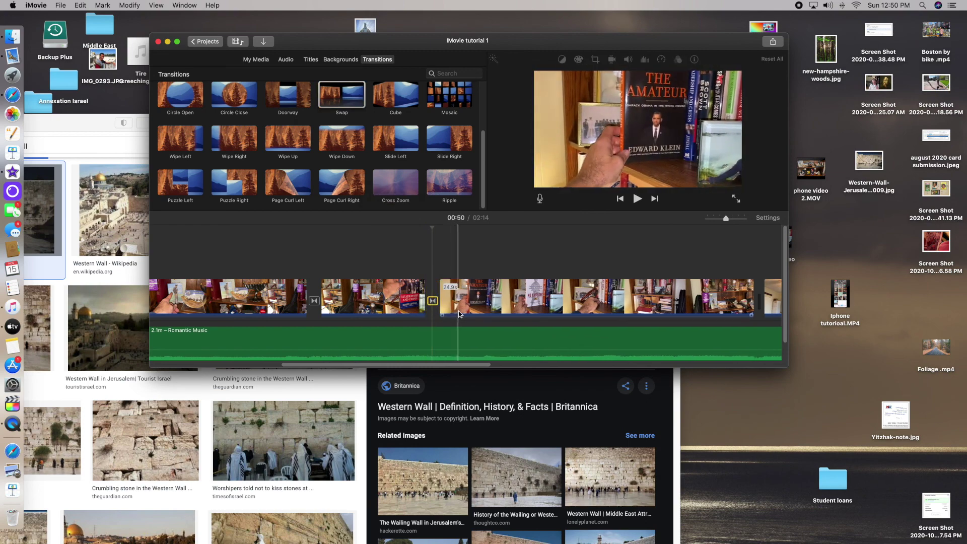
# Split the bookshelf clip at about 00:55, after "The Amateur" book, and add a Slide Left transition at the cut
pyautogui.click(491, 310)
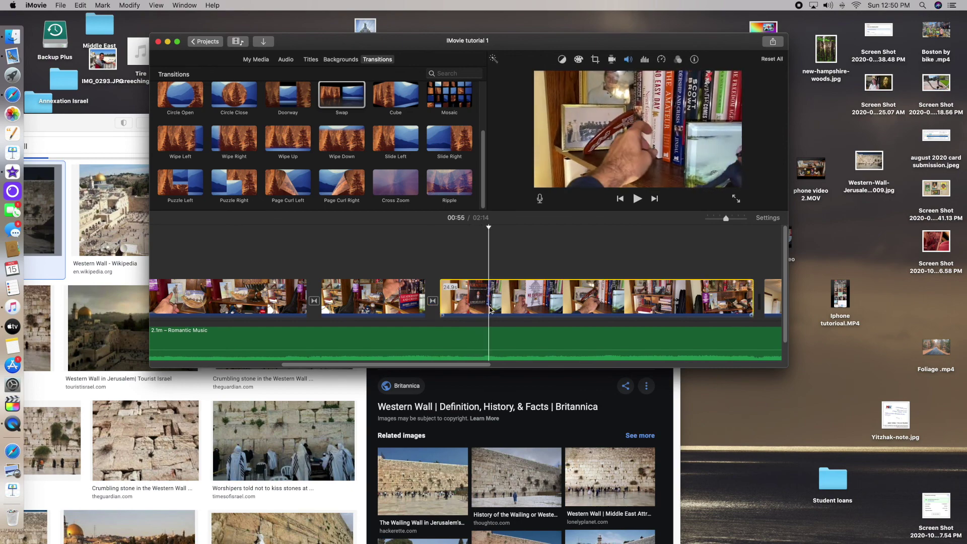
pyautogui.rightClick(491, 310)
pyautogui.click(516, 340)
pyautogui.moveTo(395, 149); pyautogui.dragTo(488, 301)
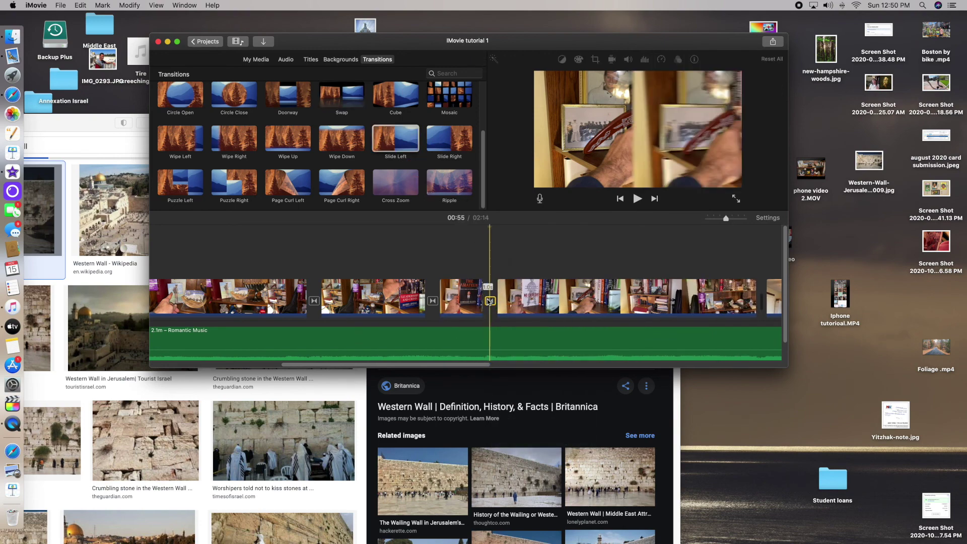
# Split the remaining bookshelf clip at about 00:59, after the "No Easy Day" book, and add a Wipe Up transition at the cut
pyautogui.click(542, 301)
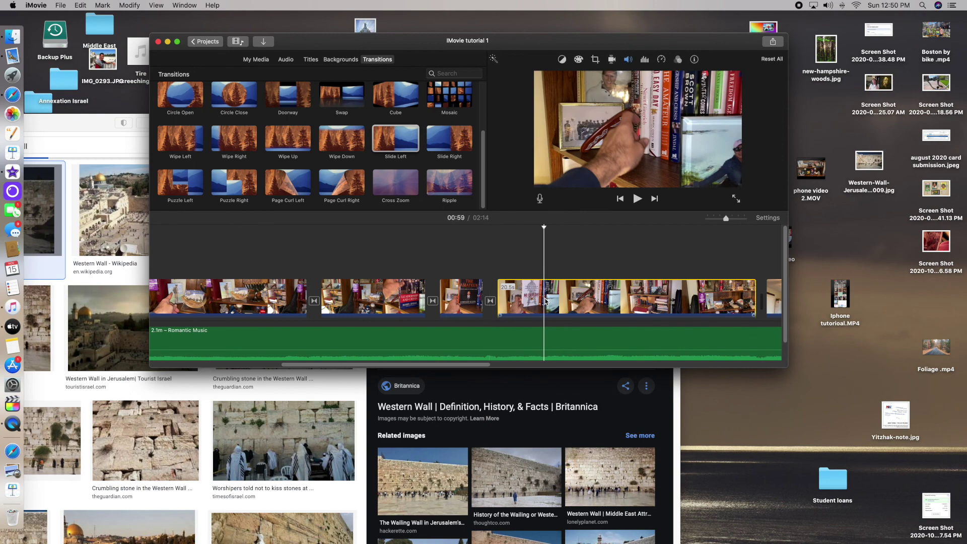
pyautogui.rightClick(545, 301)
pyautogui.click(569, 349)
pyautogui.moveTo(291, 150); pyautogui.dragTo(541, 300)
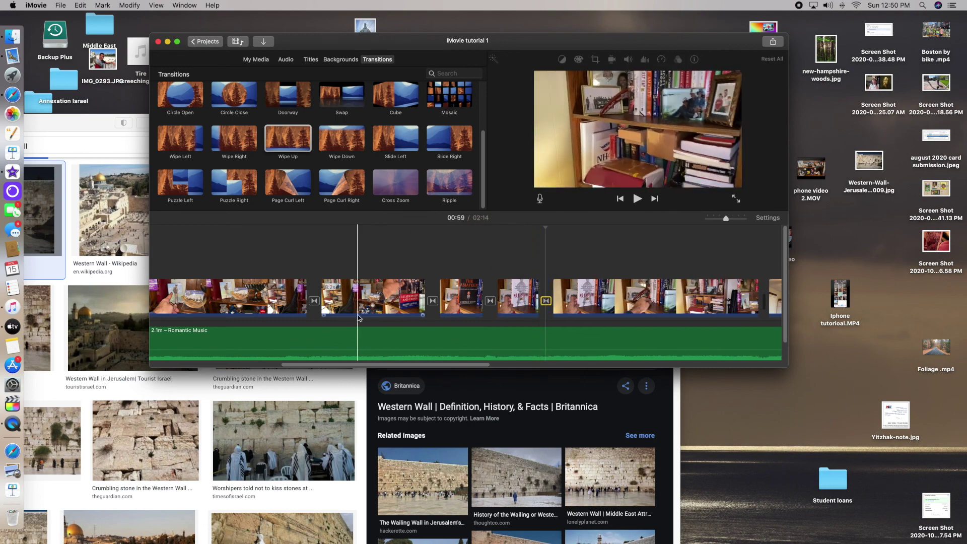
# Play the movie from about 00:38 across the Swap, Slide Left and Wipe Up transitions
pyautogui.click(276, 308)
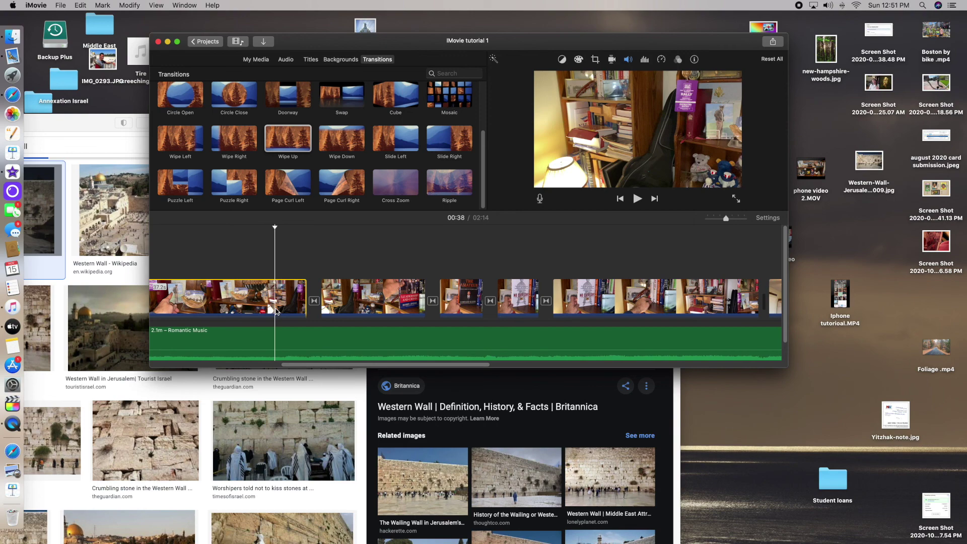
pyautogui.press('space')
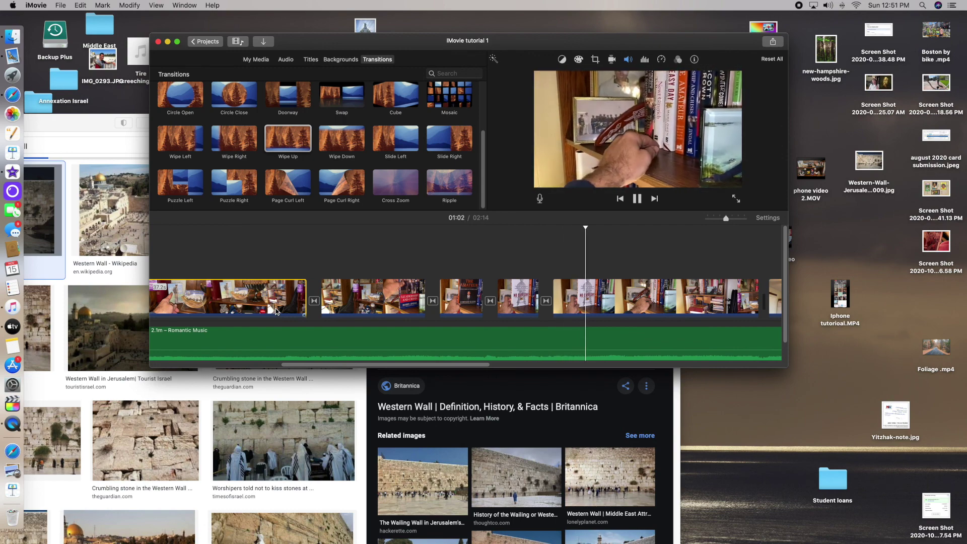
pyautogui.press('space')
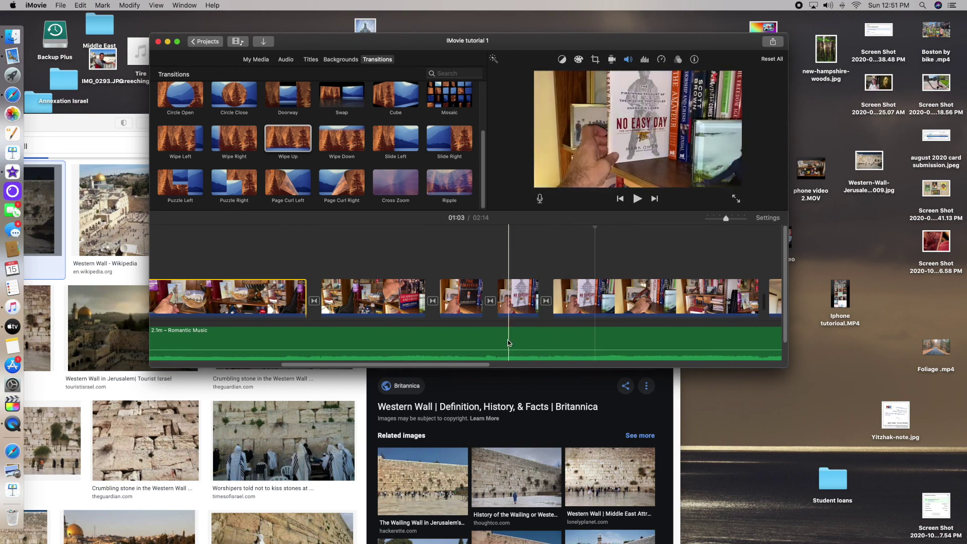
# Add a Page Curl Left transition between the last bookshelf clip and the horn-playing clip
pyautogui.moveTo(482, 365); pyautogui.dragTo(609, 377)
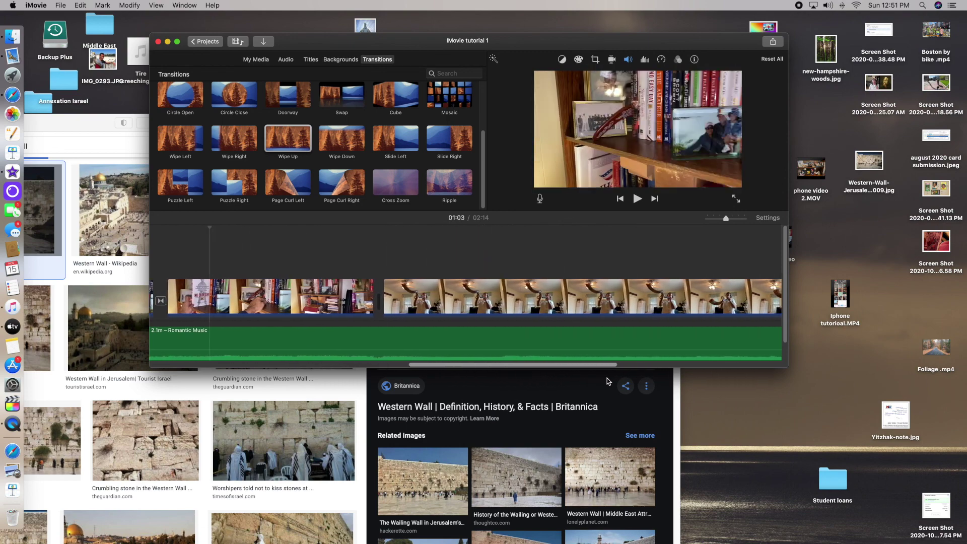
pyautogui.press('space')
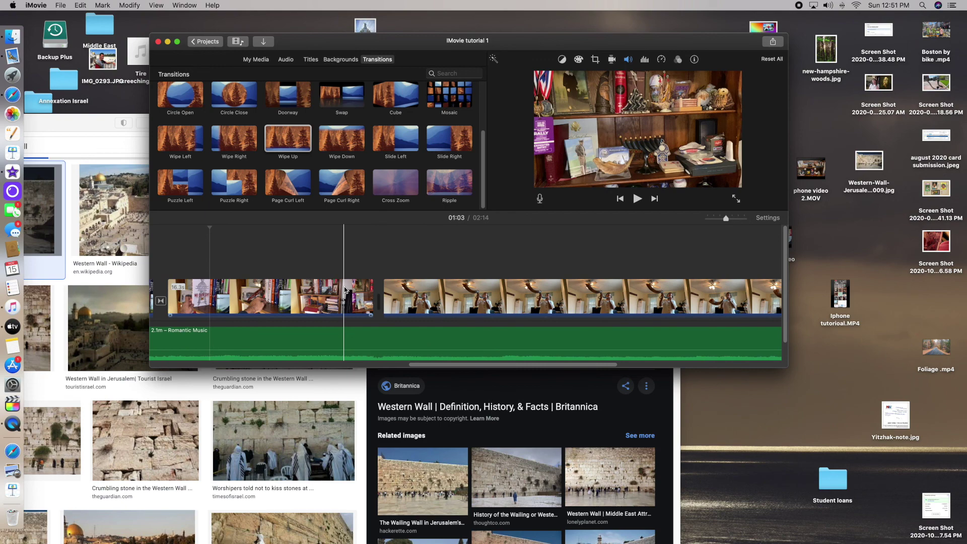
pyautogui.press('space')
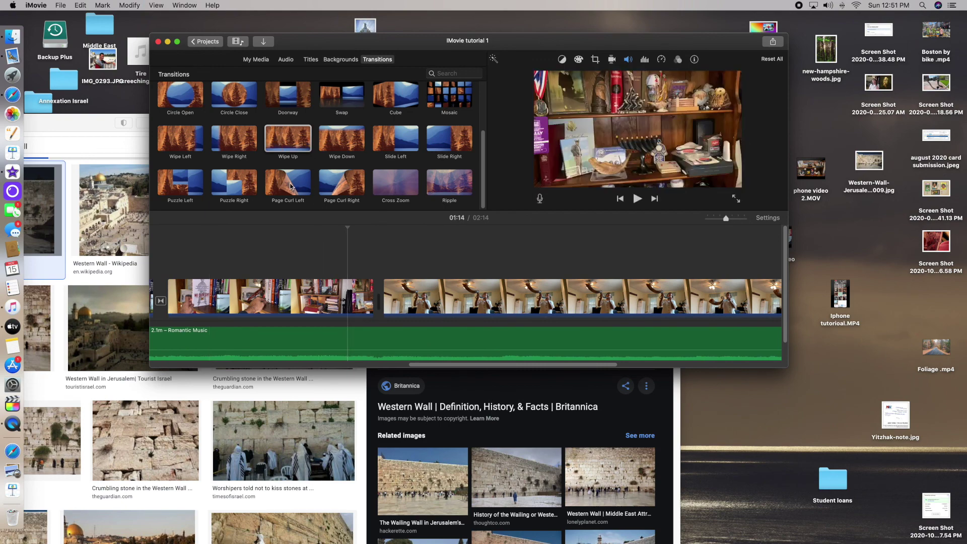
pyautogui.moveTo(291, 187); pyautogui.dragTo(369, 301)
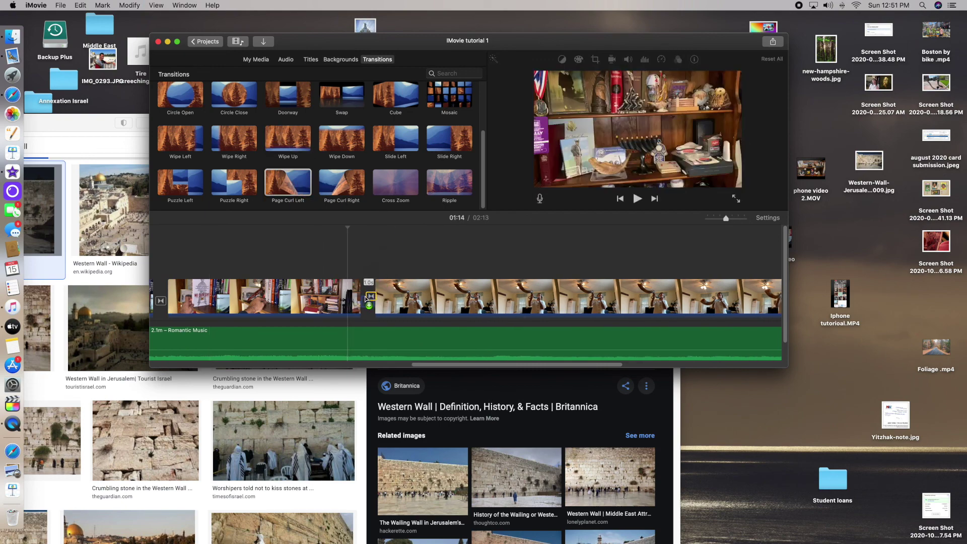
# Play the movie from about 01:12 across the Page Curl Left transition and check the start of the horn-playing clip
pyautogui.press('space')
pyautogui.press('space')
pyautogui.click(325, 336)
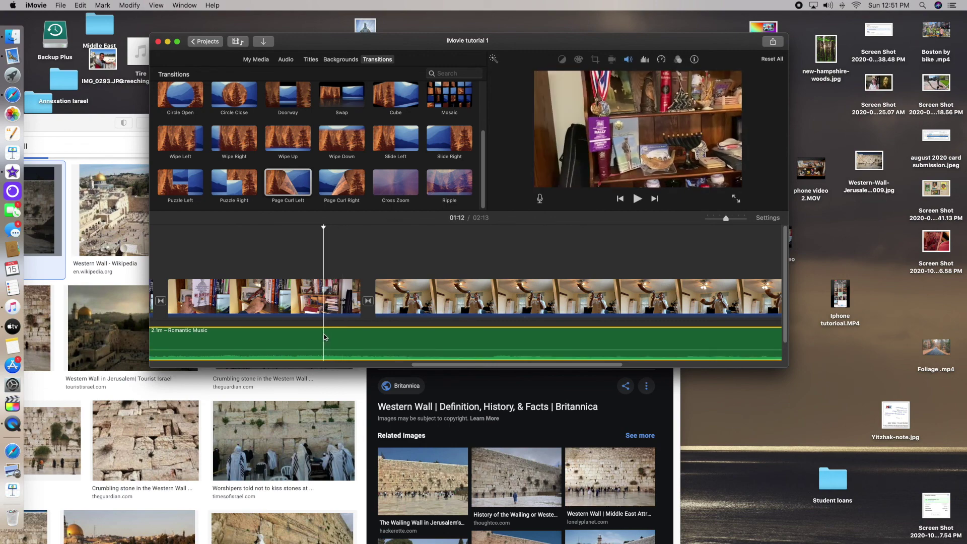
pyautogui.press('space')
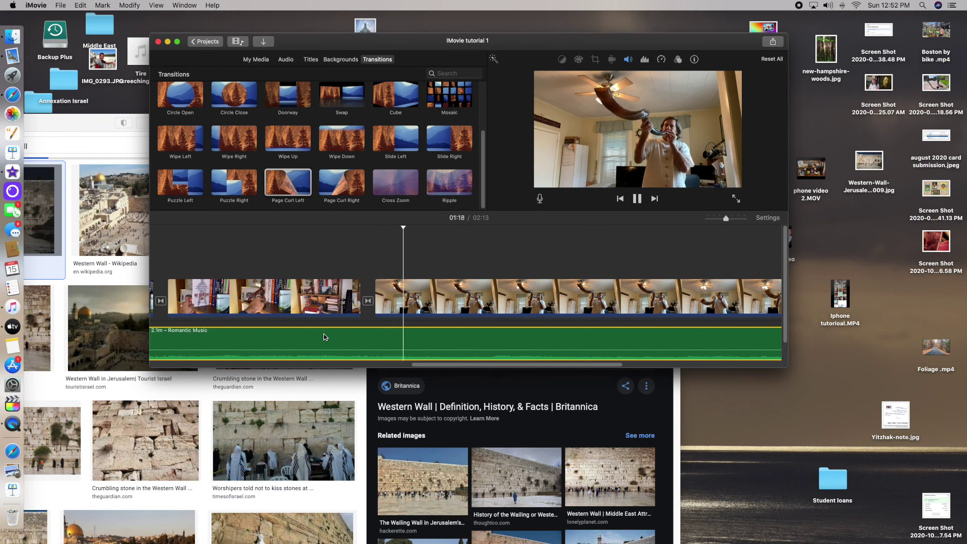
pyautogui.press('space')
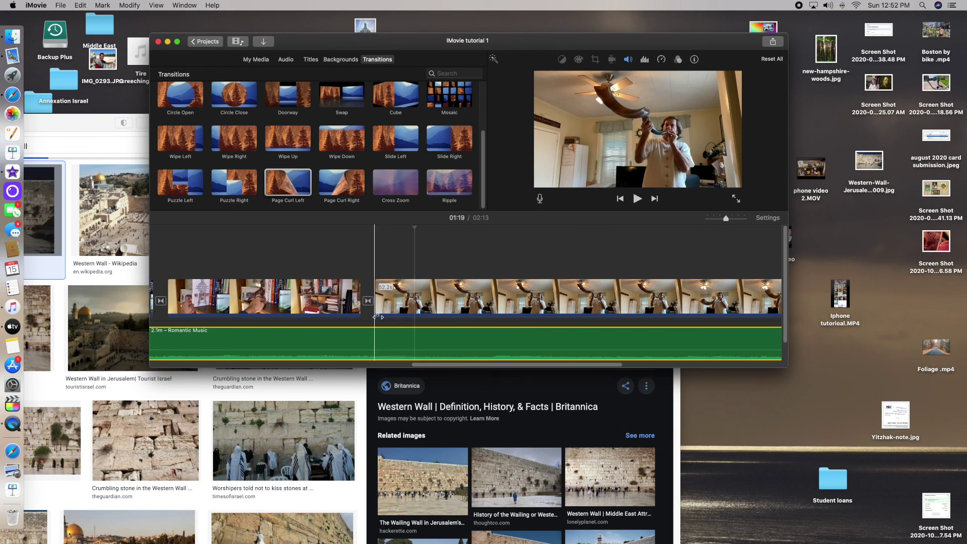
pyautogui.moveTo(378, 316); pyautogui.dragTo(398, 317)
pyautogui.press('space')
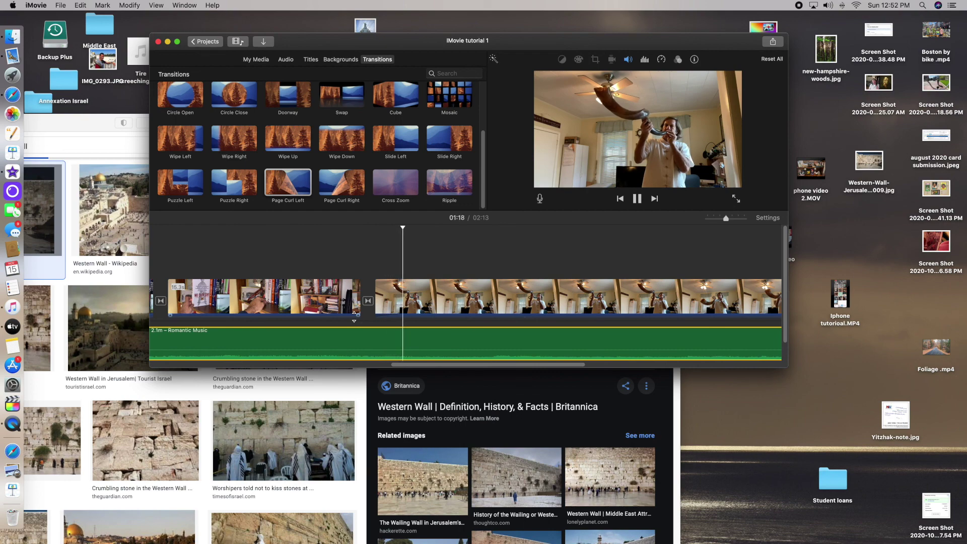
pyautogui.press('space')
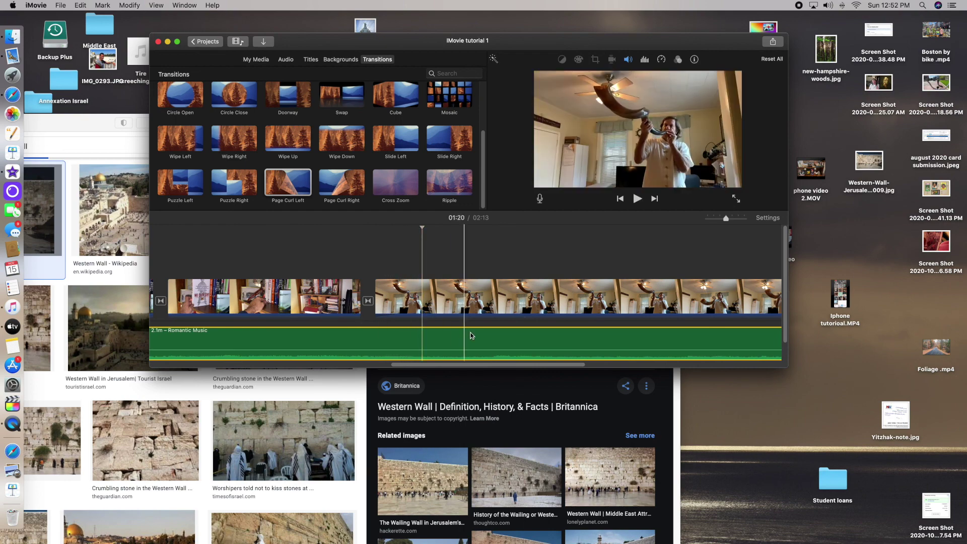
# Shorten the Romantic Music fade-out to about 10 s and extend the track to the end of the Thanks title
pyautogui.hscroll(10, 466, 297)
pyautogui.hscroll(-10, 705, 327)
pyautogui.hscroll(5, 655, 327)
pyautogui.press('space')
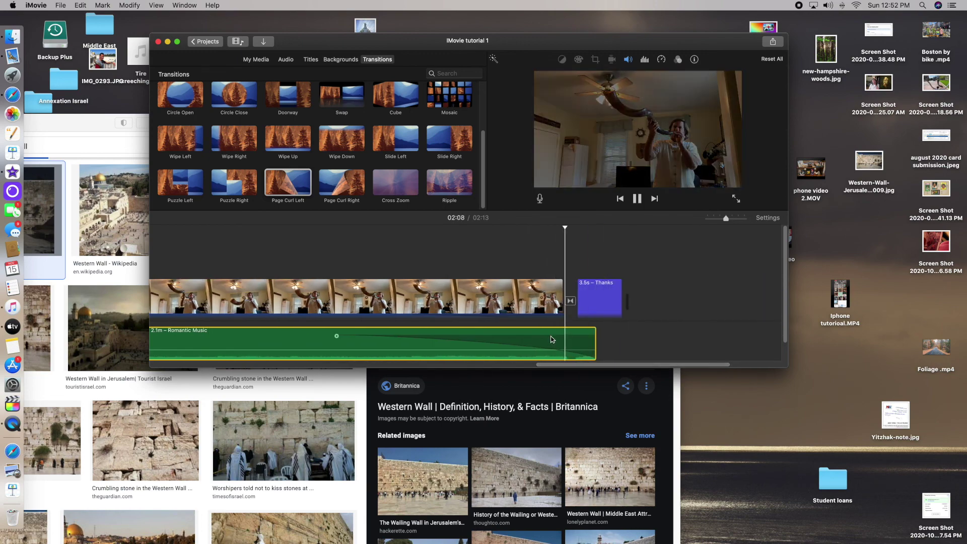
pyautogui.press('space')
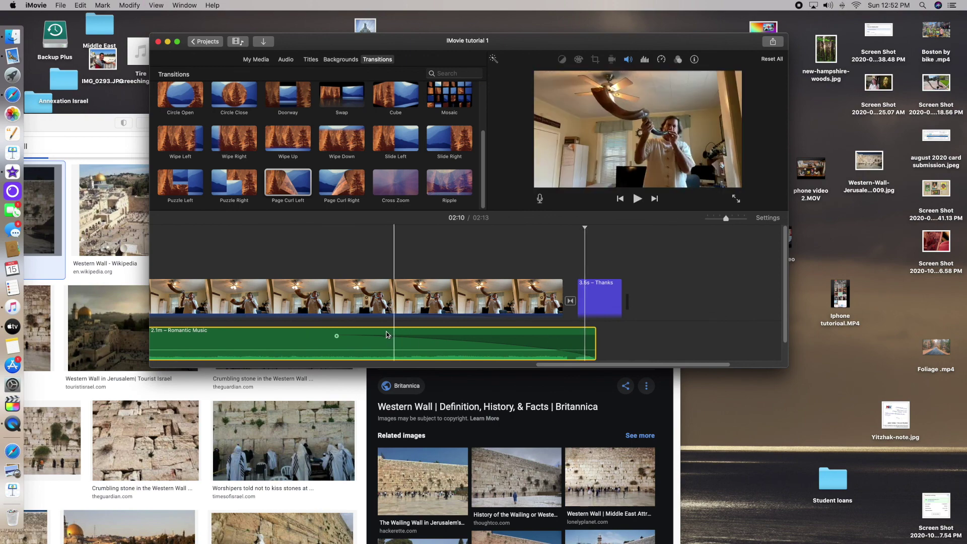
pyautogui.moveTo(335, 336); pyautogui.dragTo(464, 345)
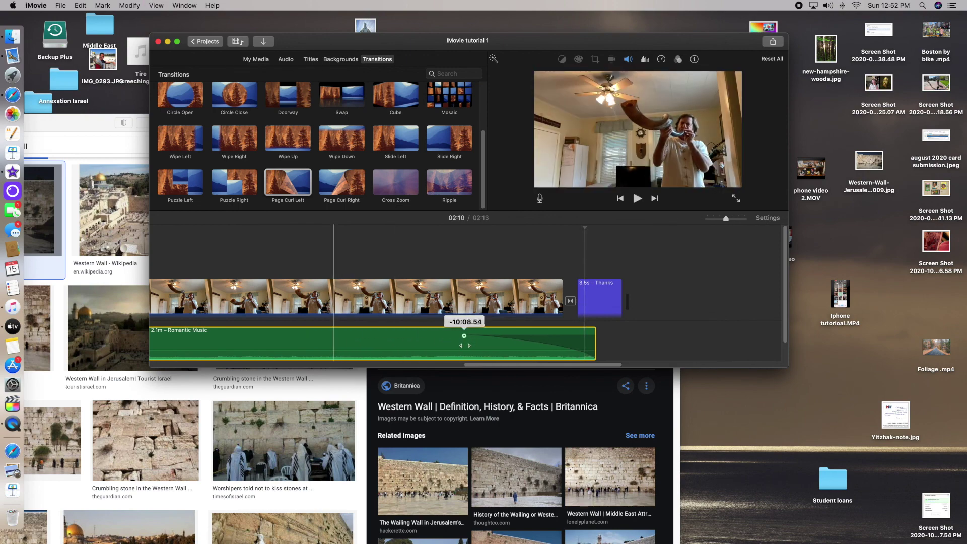
pyautogui.moveTo(594, 345); pyautogui.dragTo(615, 345)
# Play the end of the horn-playing clip from about 02:00 to check the adjusted music fade-out
pyautogui.click(462, 315)
pyautogui.press('space')
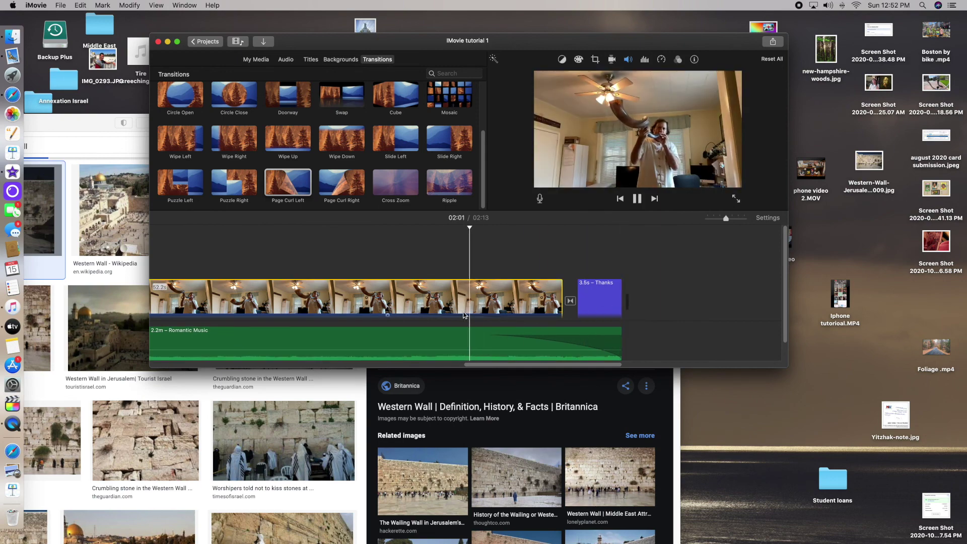
pyautogui.click(541, 317)
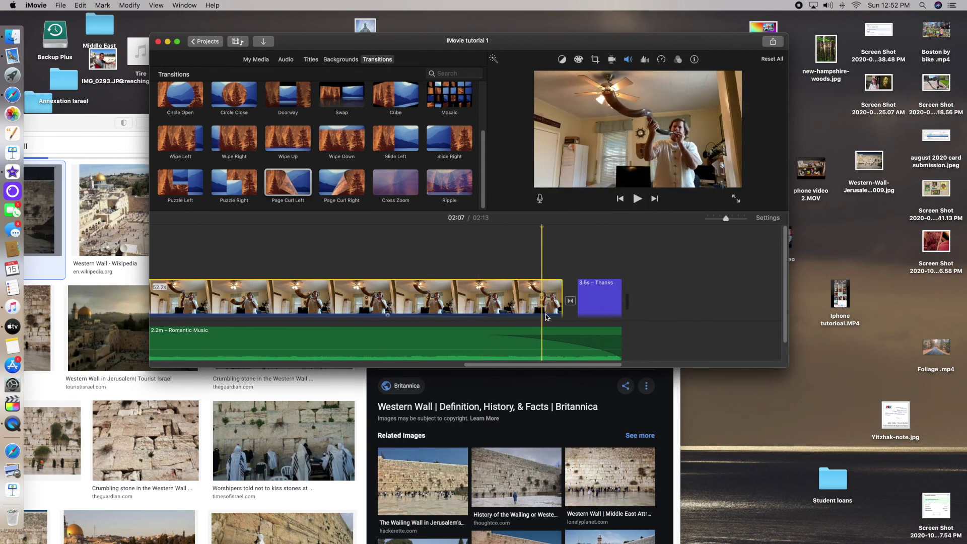
pyautogui.click(556, 343)
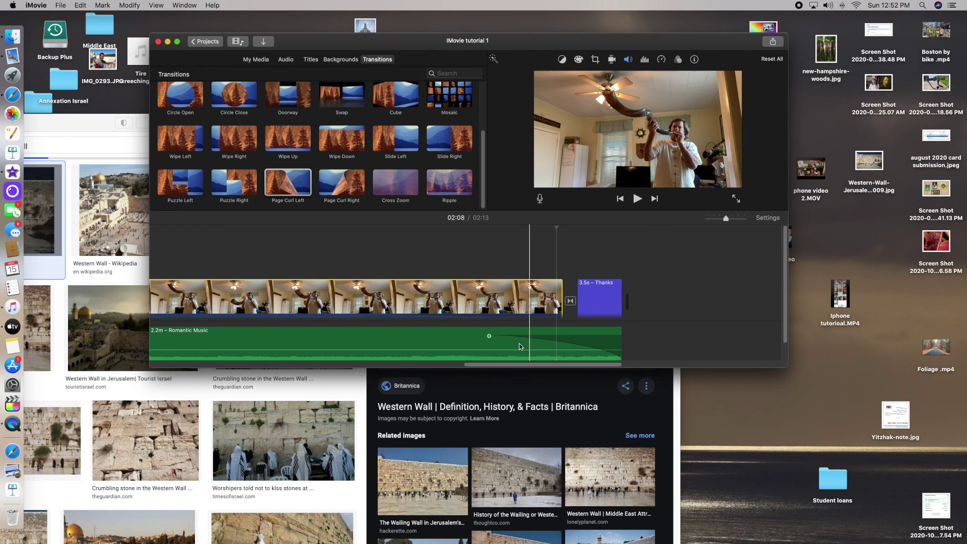
# Play the movie from about 02:08 through the Thanks title to its end
pyautogui.press('space')
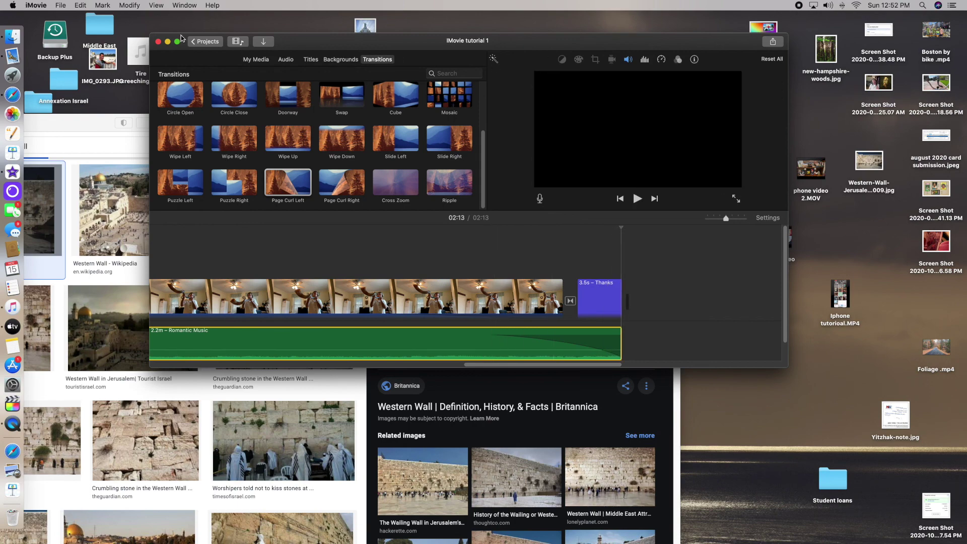
# Move the iMovie window aside, minimize the Safari window behind it, and switch iMovie to full screen
pyautogui.moveTo(327, 44); pyautogui.dragTo(517, 43)
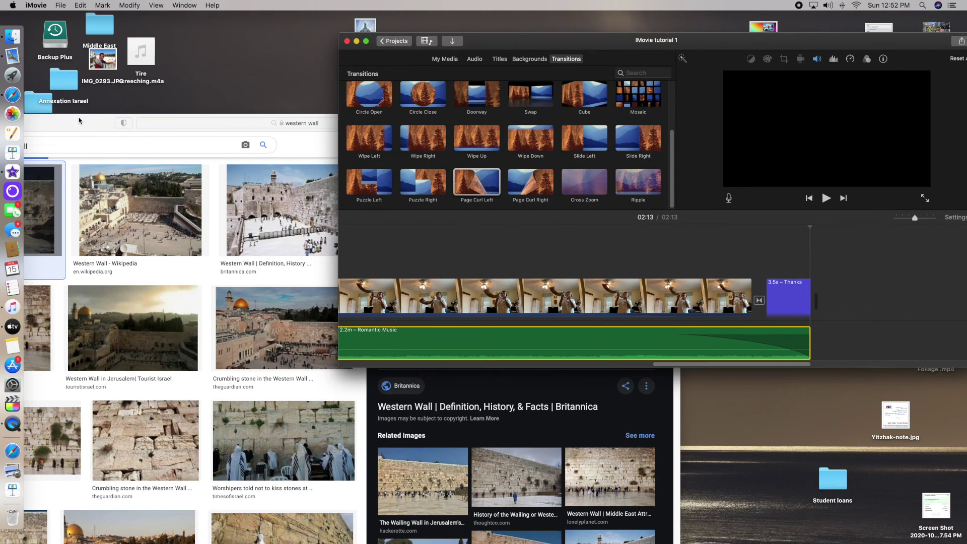
pyautogui.doubleClick(79, 121)
pyautogui.click(120, 111)
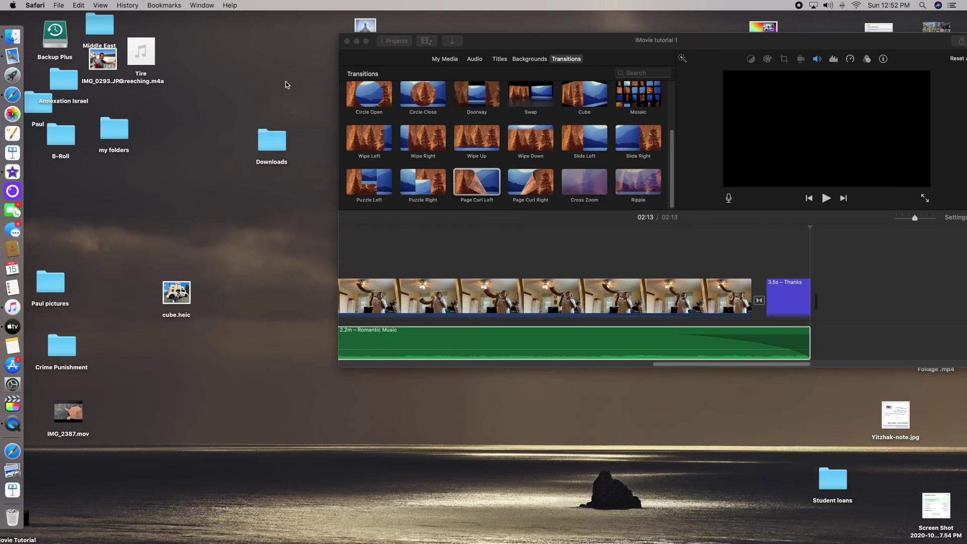
pyautogui.moveTo(483, 44); pyautogui.dragTo(358, 39)
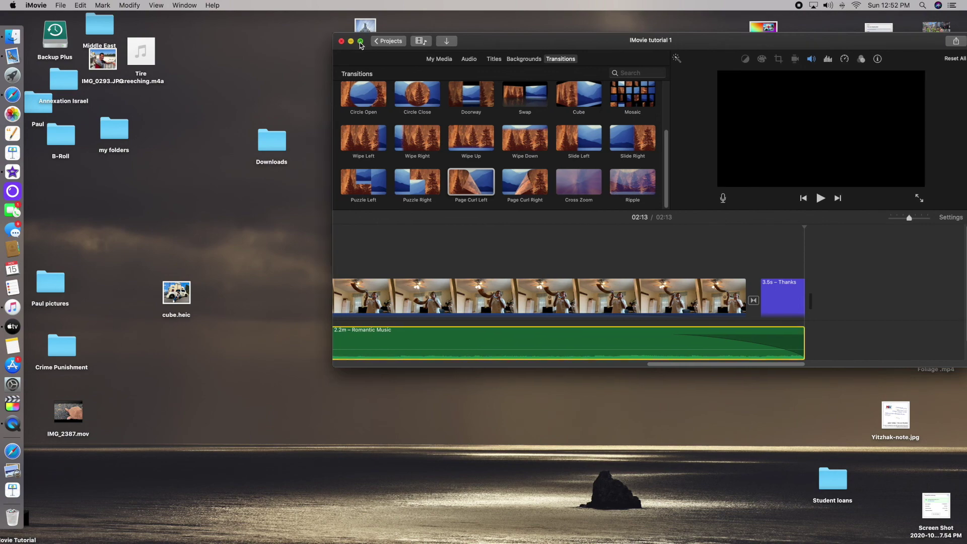
pyautogui.click(360, 41)
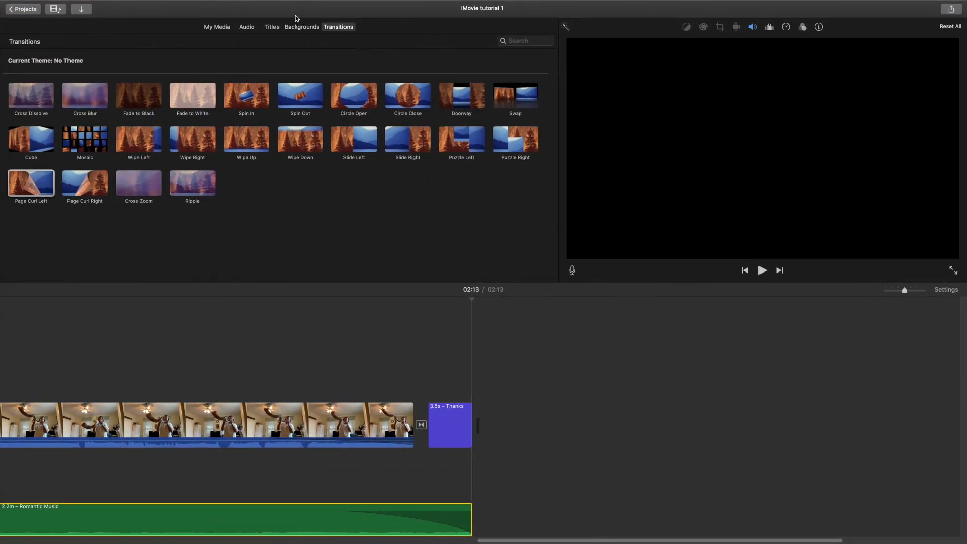
# Return to the project overview, reopen the IMovie tutorial 1 project and display its media
pyautogui.click(22, 9)
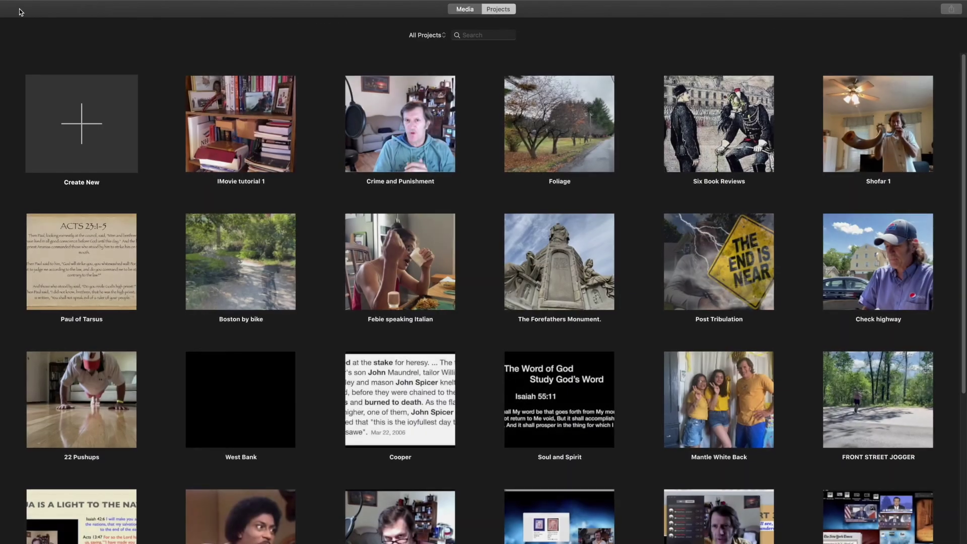
pyautogui.moveTo(255, 145)
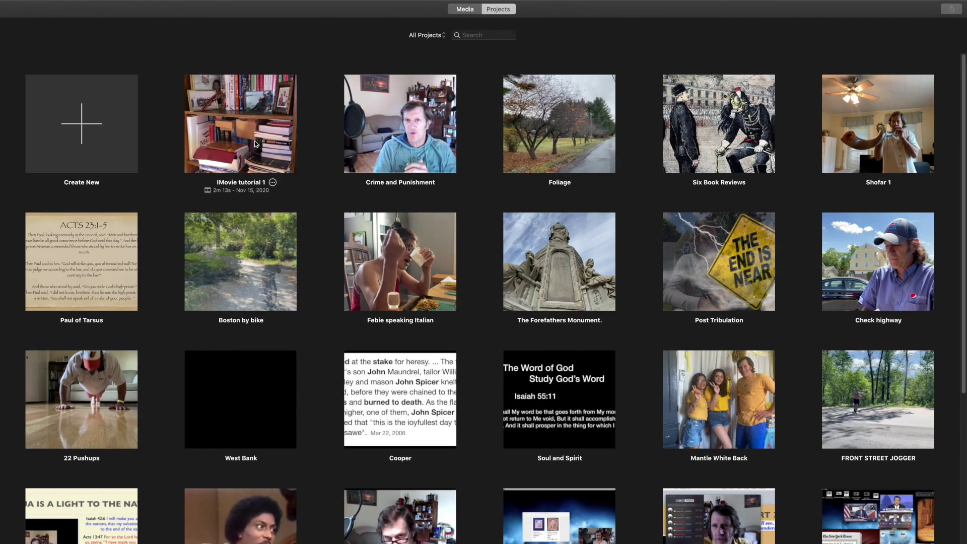
pyautogui.click(272, 183)
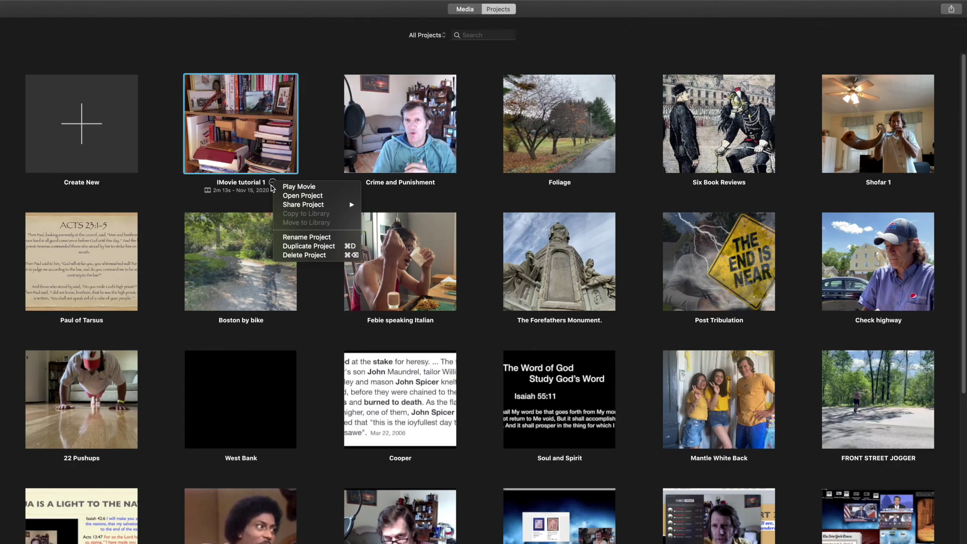
pyautogui.click(296, 196)
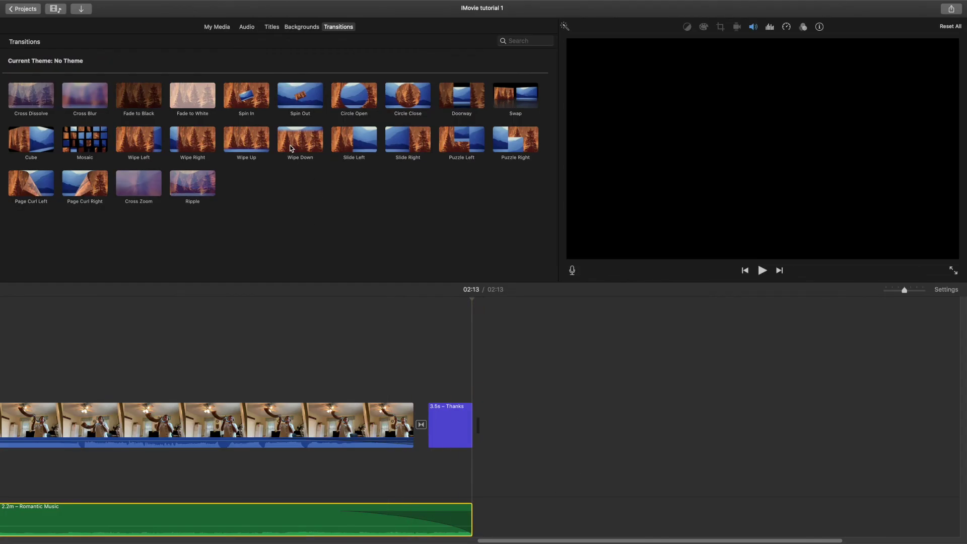
pyautogui.click(217, 27)
pyautogui.click(546, 317)
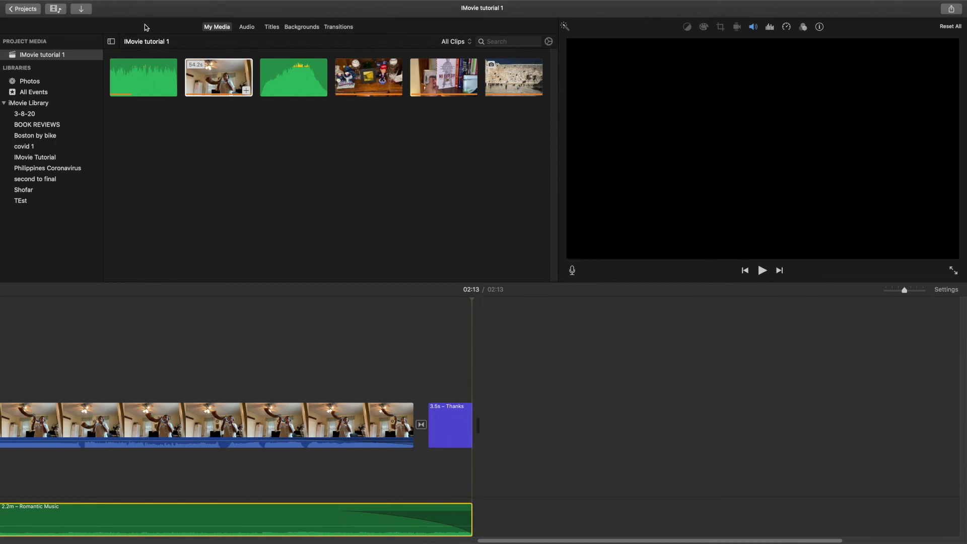
# Export IMovie tutorial 1 from the project overview as a 1080p, high-quality video and audio file named IMovie tutorial 6 on the Desktop
pyautogui.click(20, 10)
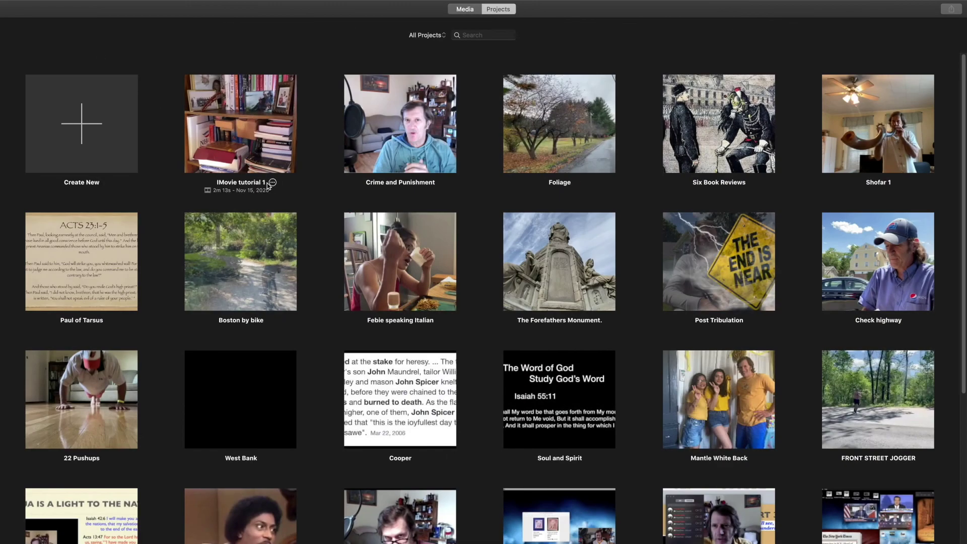
pyautogui.click(273, 184)
pyautogui.moveTo(313, 207)
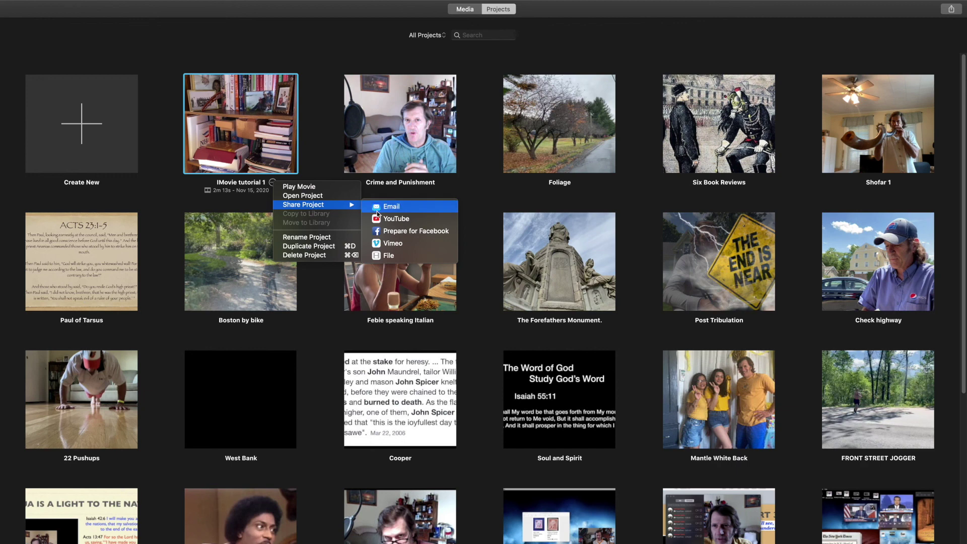
pyautogui.click(394, 258)
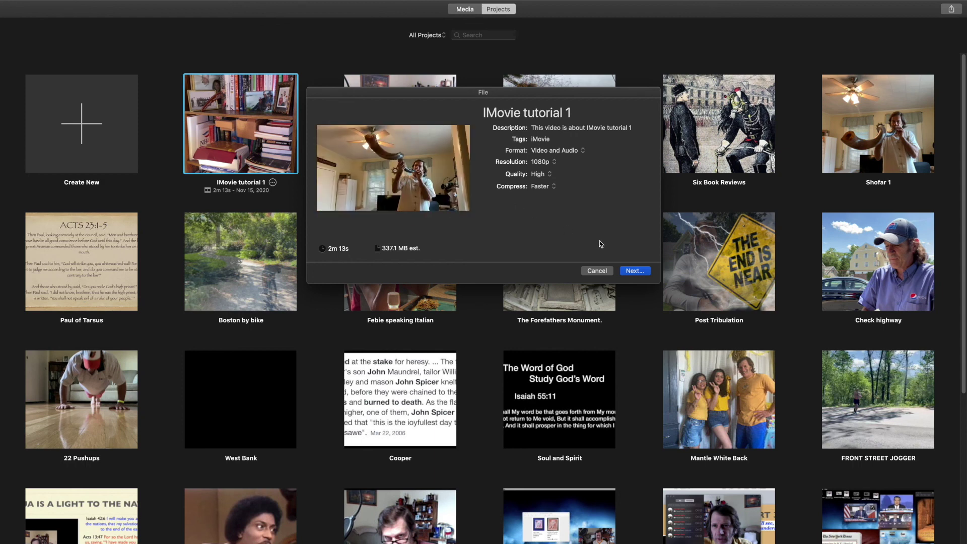
pyautogui.click(630, 272)
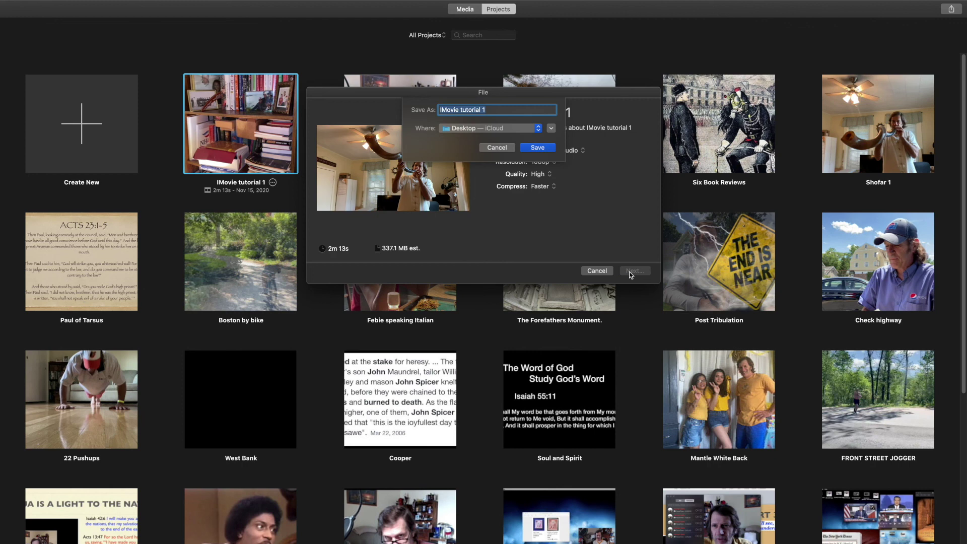
pyautogui.click(492, 109)
pyautogui.click(538, 148)
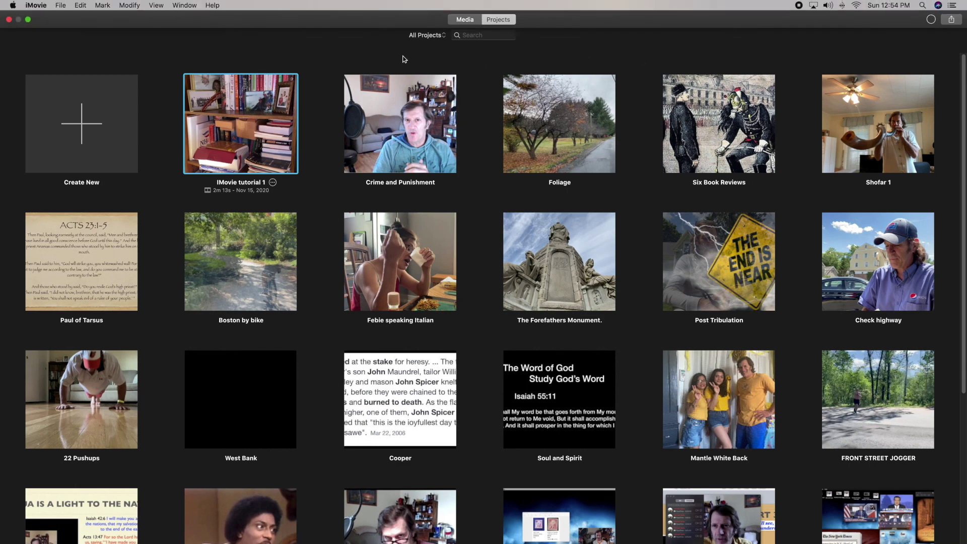
# Take iMovie out of full screen and minimize its window to reveal the desktop
pyautogui.click(28, 20)
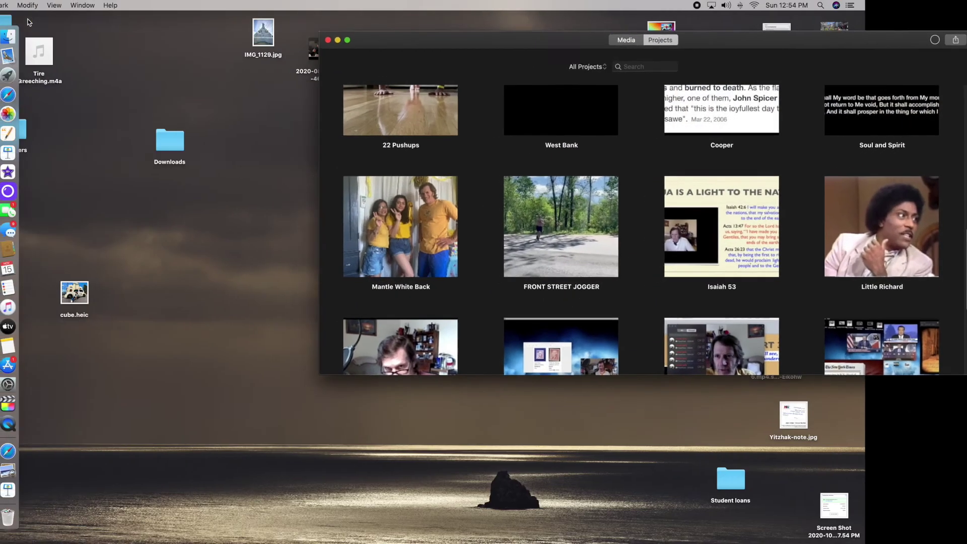
pyautogui.click(351, 42)
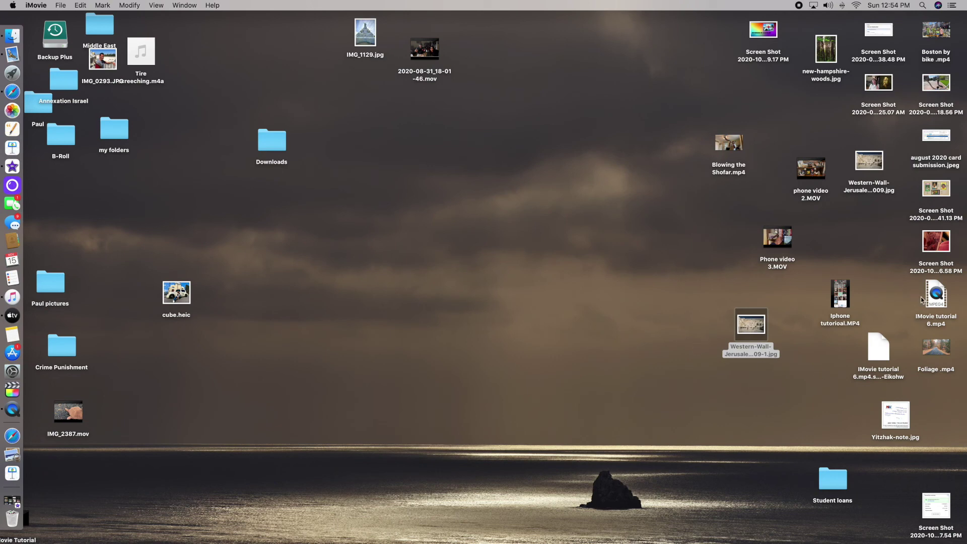
# Move IMovie tutorial 6.mp4 and Phone video 3.MOV into the open area in the upper middle of the desktop
pyautogui.moveTo(960, 310); pyautogui.dragTo(928, 361)
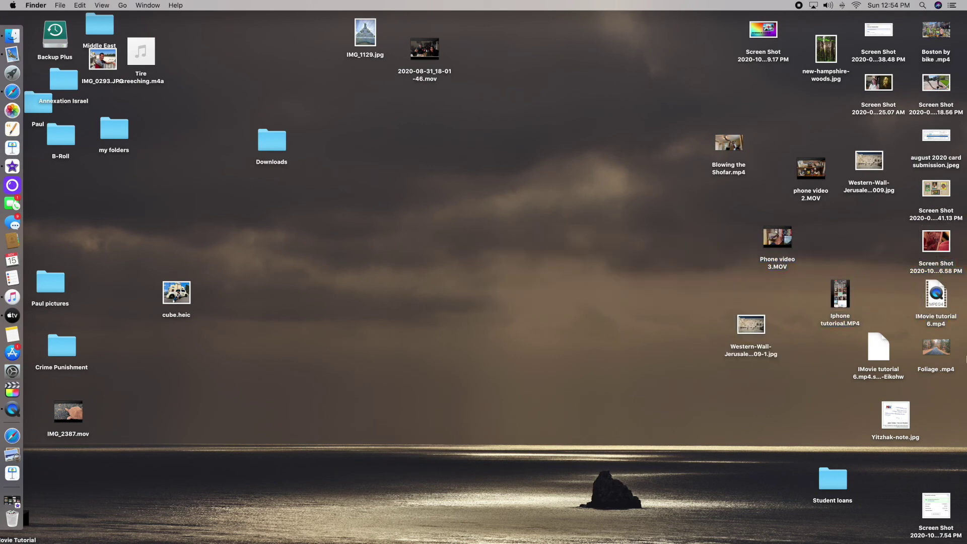
pyautogui.moveTo(942, 310); pyautogui.dragTo(473, 202)
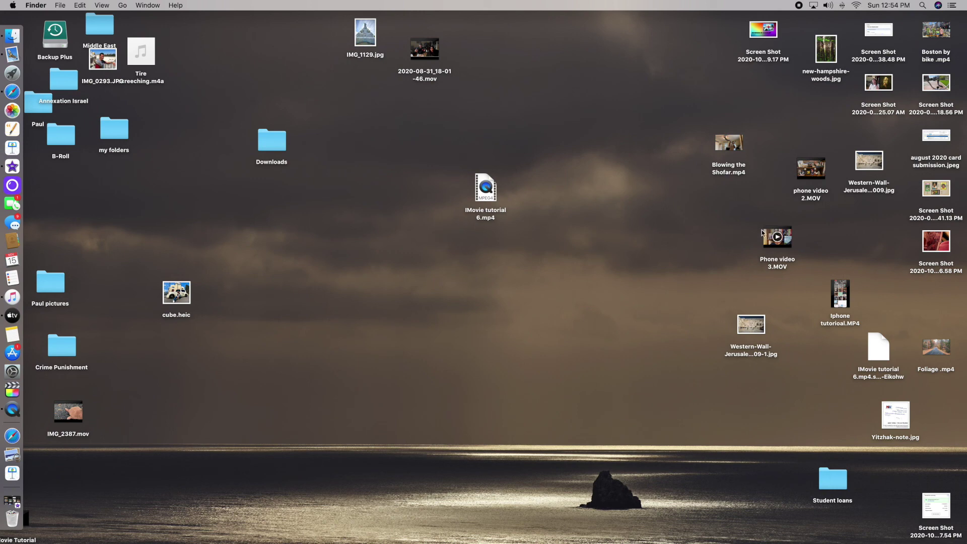
pyautogui.moveTo(784, 245)
pyautogui.moveTo(784, 245); pyautogui.dragTo(670, 98)
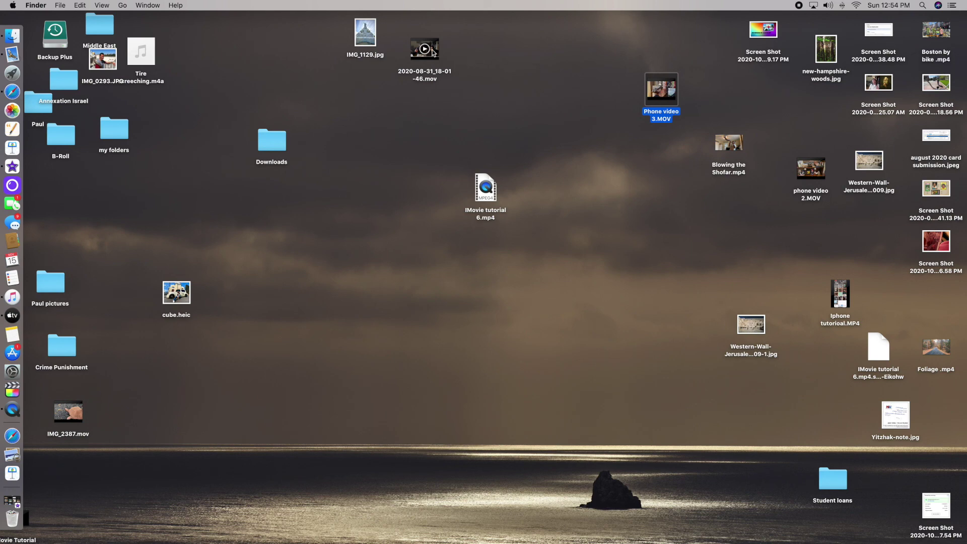
# Show the available Wi-Fi networks and point out the iPhone XS Max personal hotspot
pyautogui.moveTo(84, 424)
pyautogui.moveTo(822, 161)
pyautogui.click(857, 6)
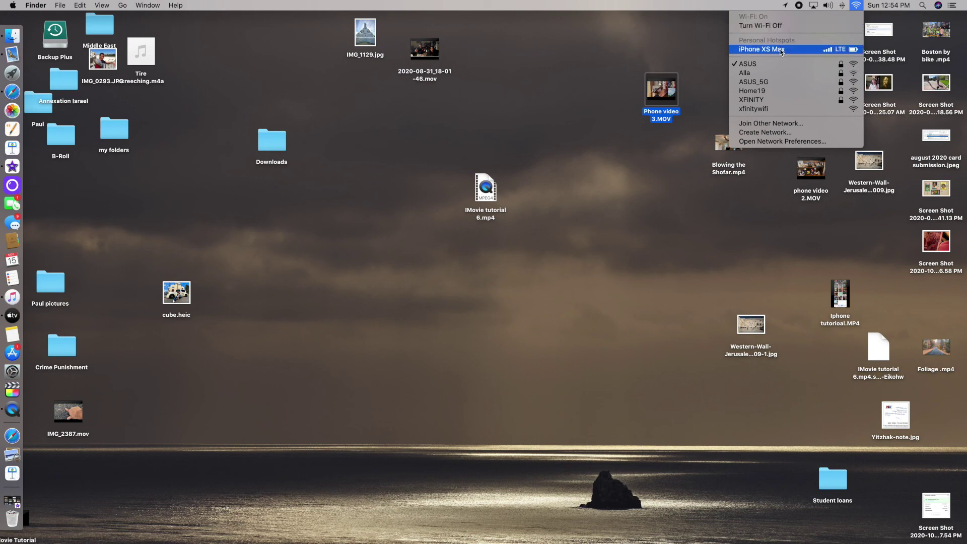
pyautogui.click(761, 50)
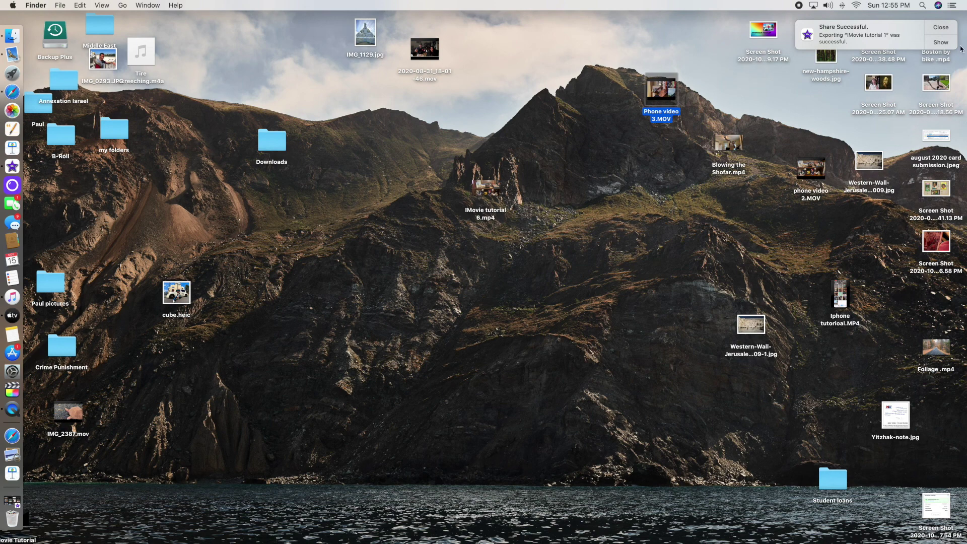
# Dismiss the iMovie export notification
pyautogui.click(941, 27)
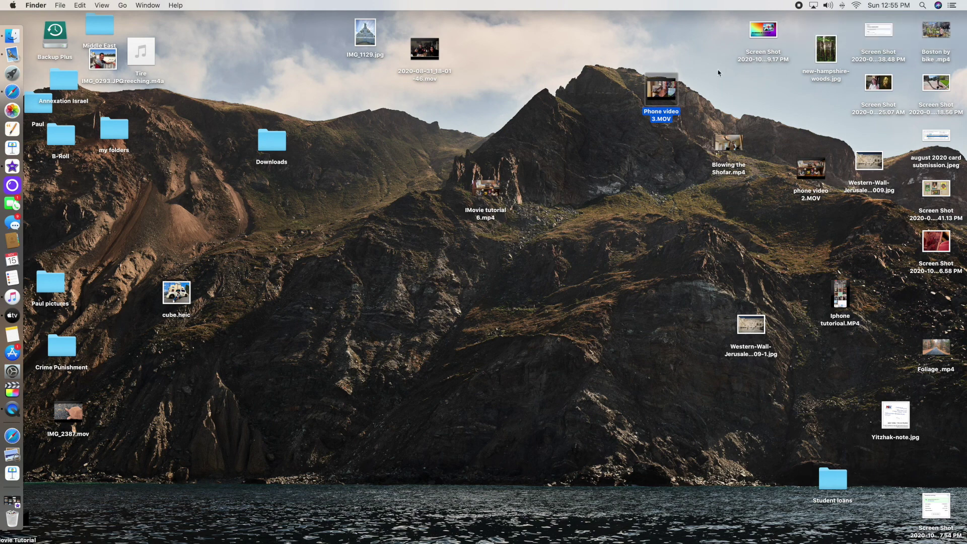